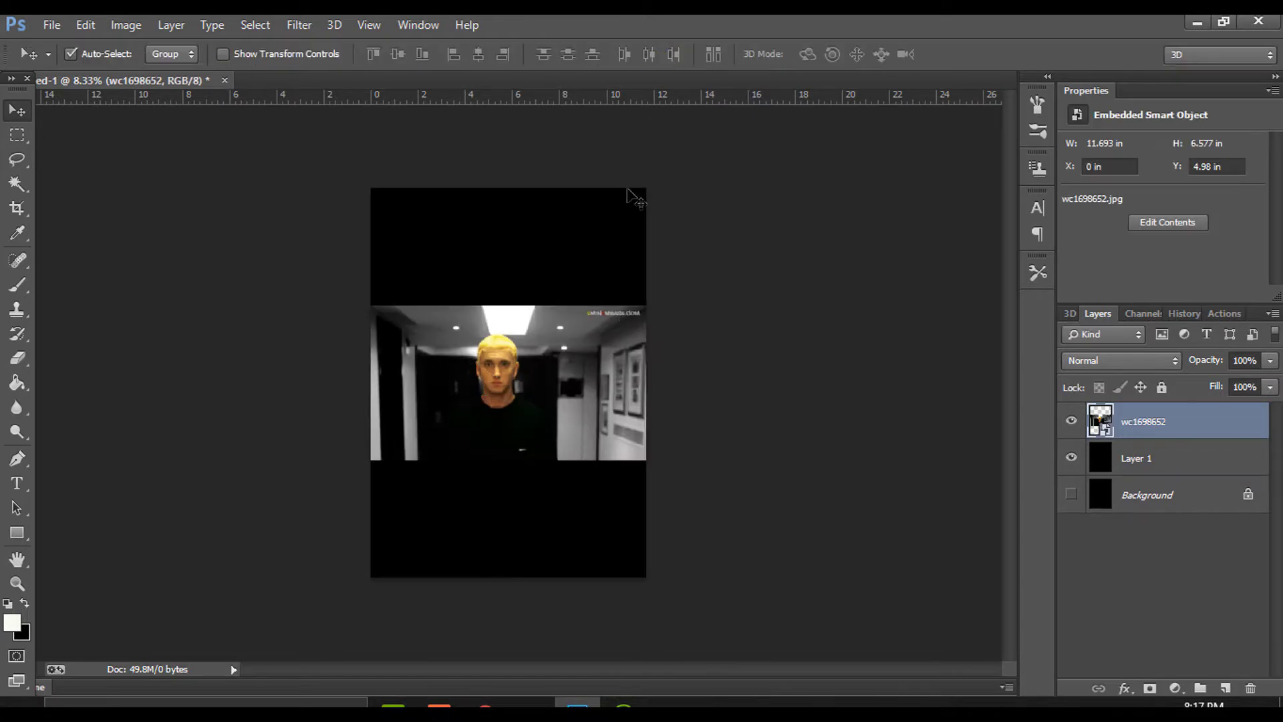
Rasterize the wc1698652 layer for erasing and set the Eraser to a 76 px brush with 0% hardness
scroll(478, 395, up, 3)
click(16, 358)
click(365, 383)
click(638, 299)
scroll(377, 498, up, 4)
scroll(409, 515, up, 1)
right_click(413, 517)
click(545, 492)
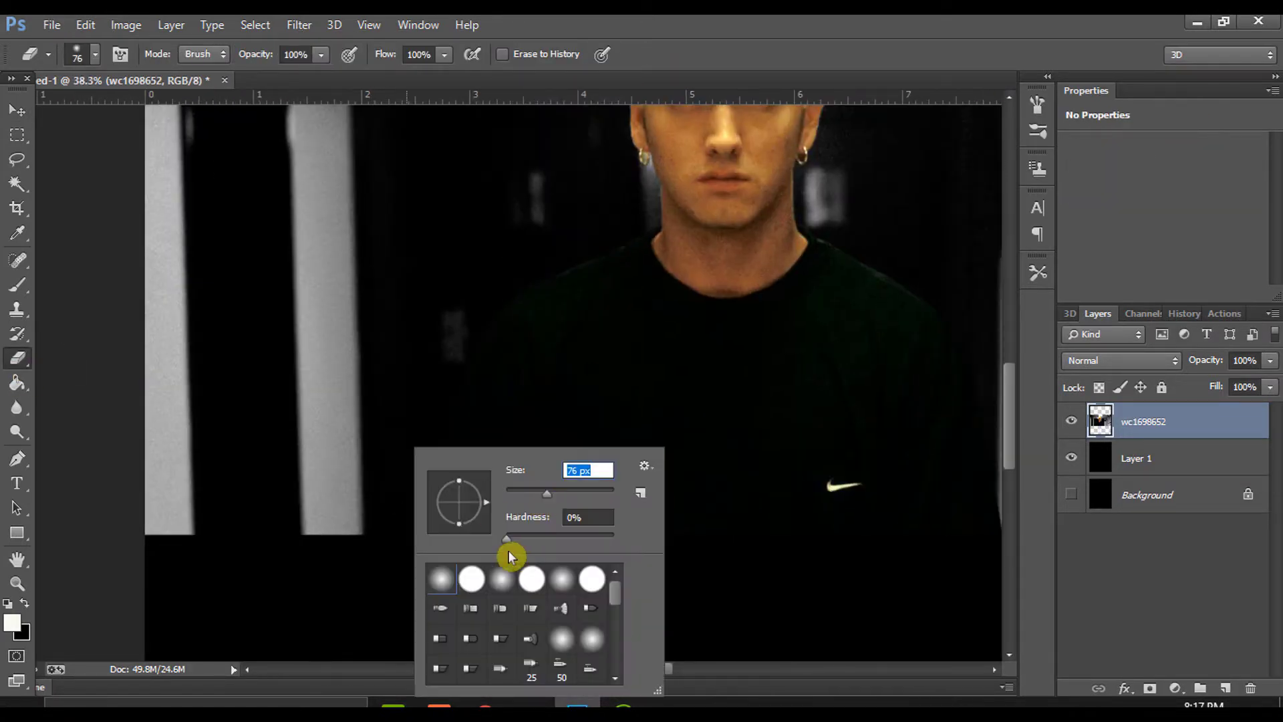
click(508, 534)
key(Return)
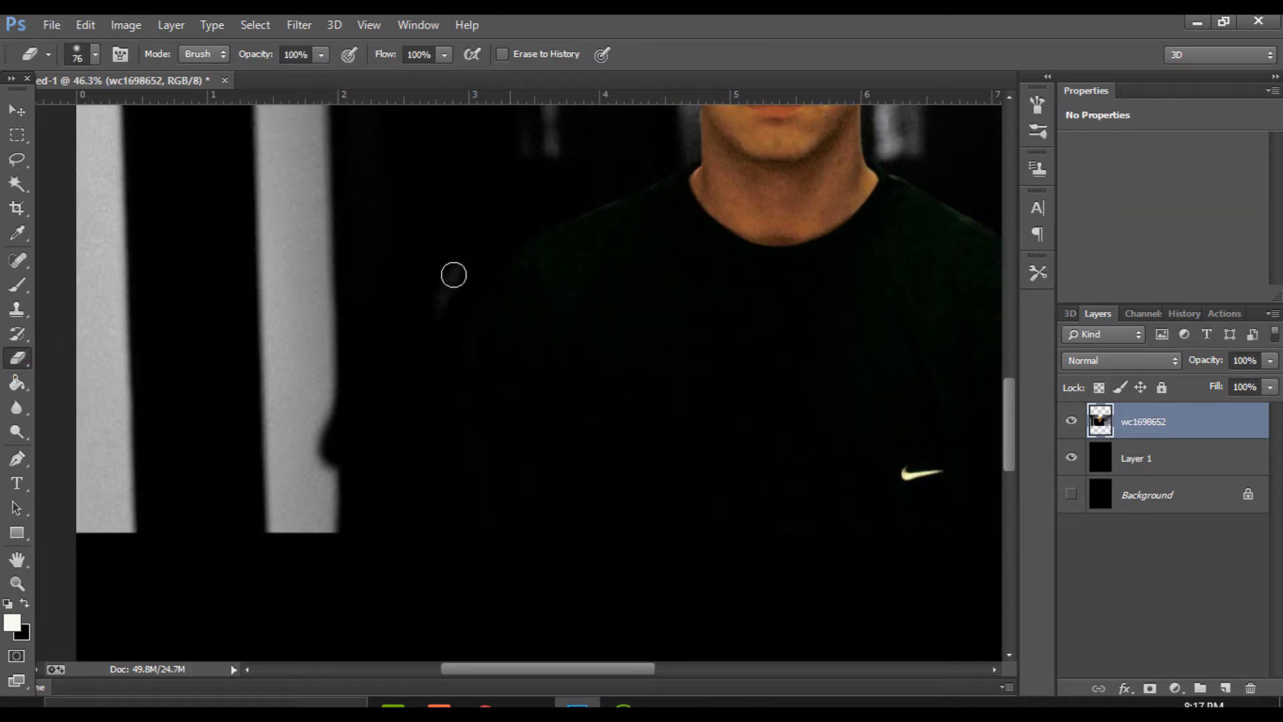
Erase the background beside the left of the neck up to the earring, reducing the eraser to 36 px
scroll(557, 178, up, 3)
scroll(755, 280, up, 3)
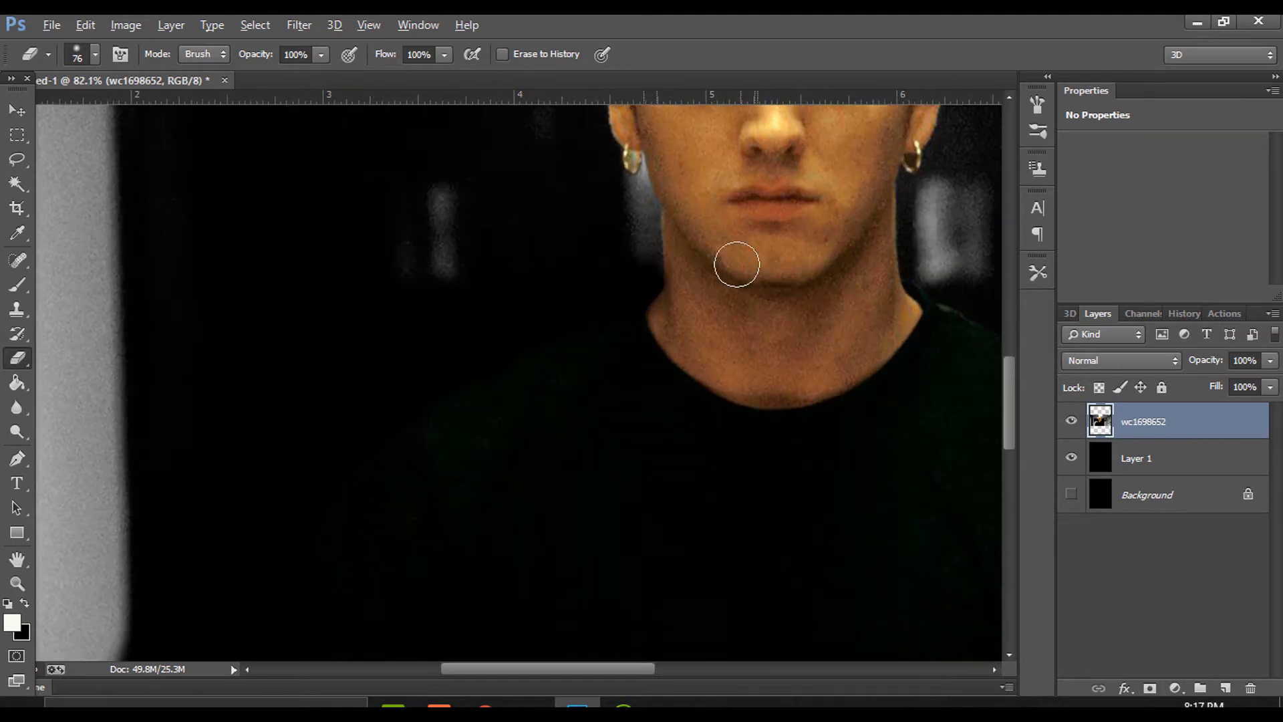
drag(628, 269, 623, 195)
right_click(624, 198)
click(724, 241)
key(Return)
scroll(648, 166, up, 2)
scroll(654, 170, up, 3)
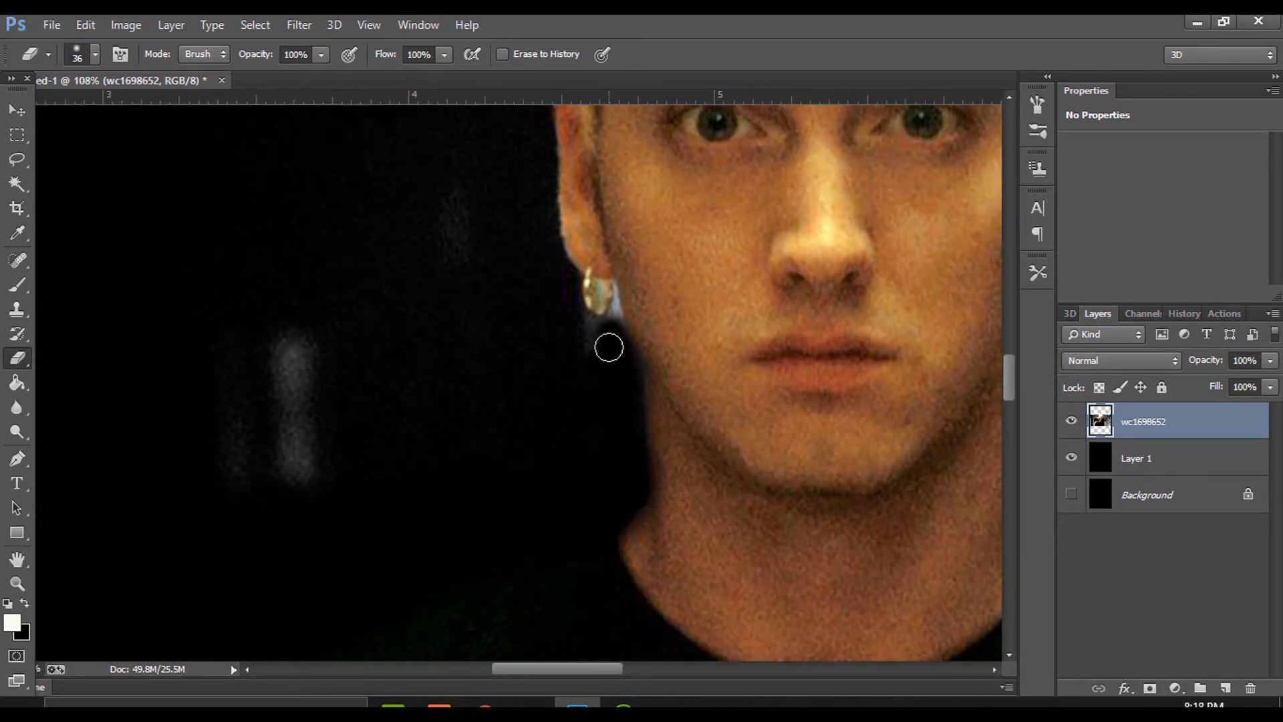
Erase the background around the left earring and between it and the jaw with a 10 px eraser
right_click(632, 314)
click(689, 357)
key(Return)
scroll(621, 335, up, 4)
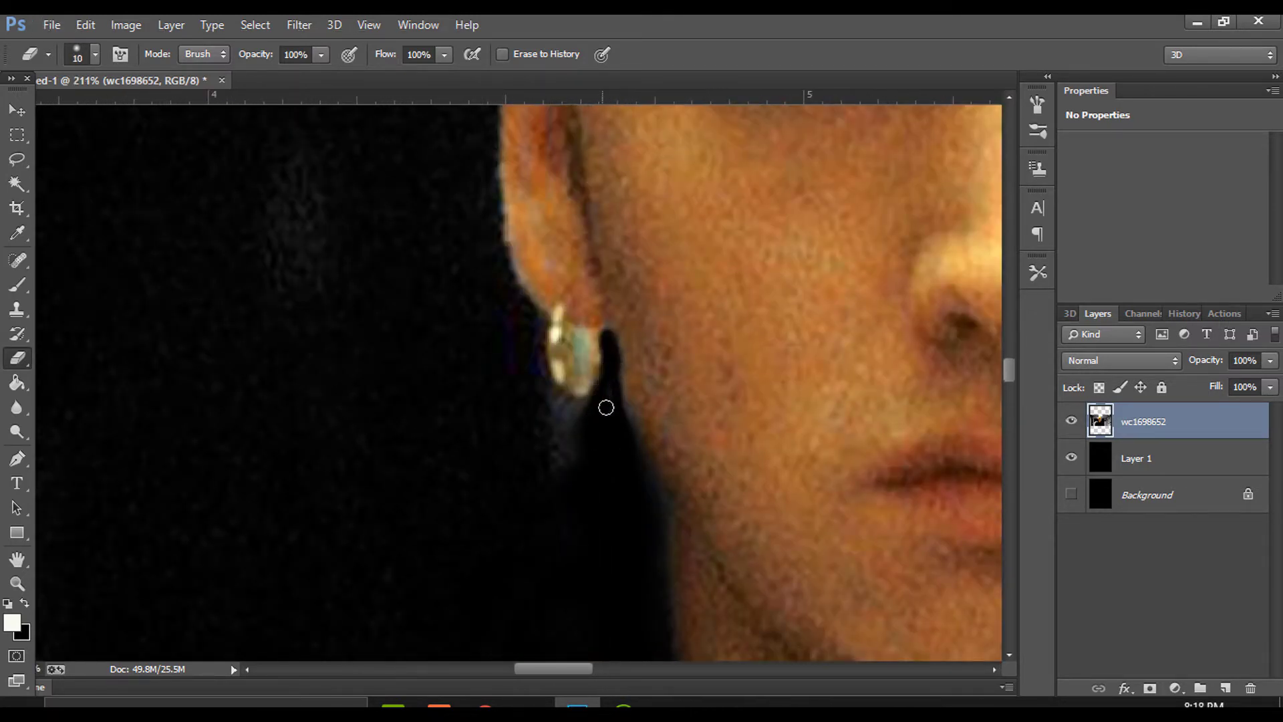
drag(546, 290, 538, 421)
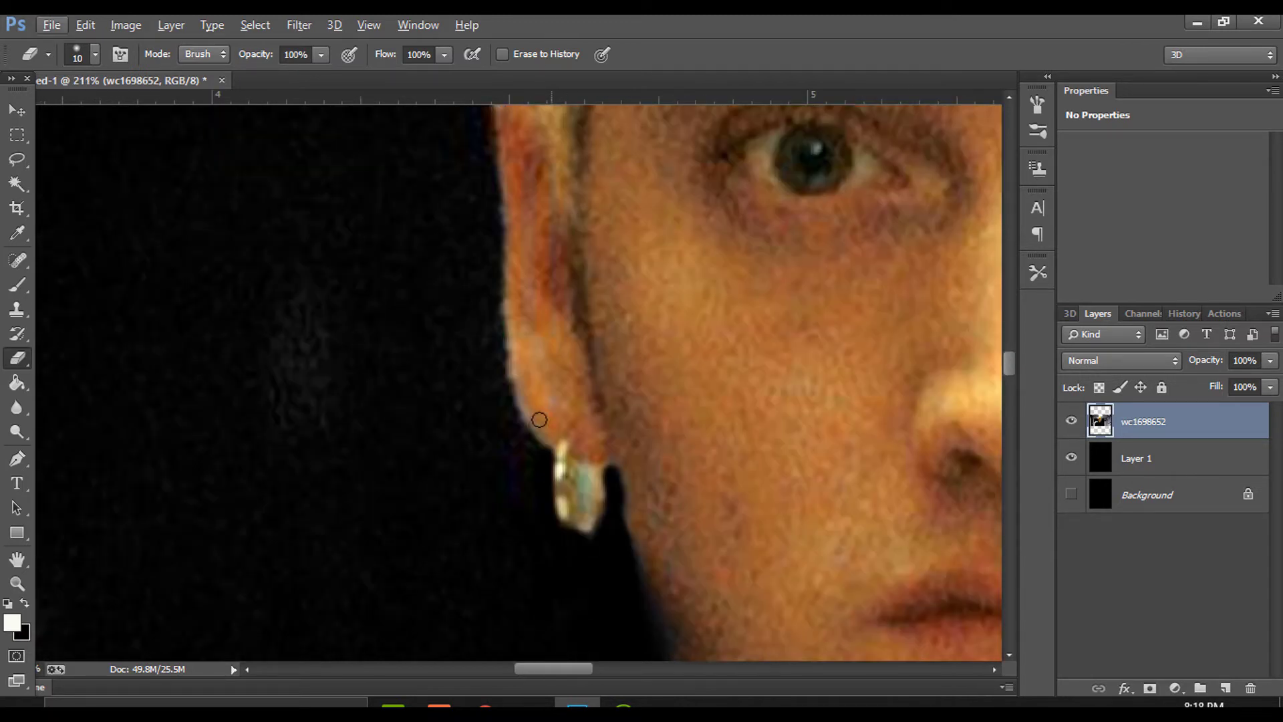
Erase the background along the outer edge of the left ear with a 26 px eraser
right_click(467, 446)
click(297, 418)
right_click(446, 455)
click(501, 482)
key(Return)
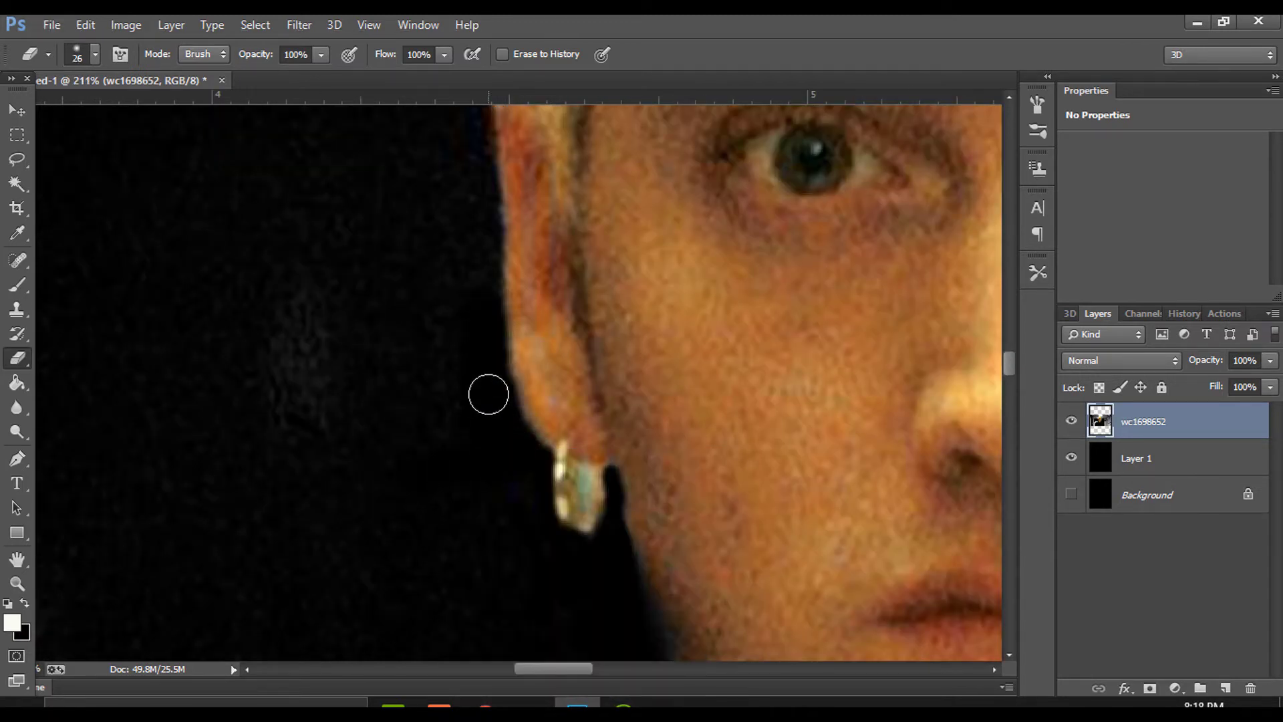
scroll(487, 384, up, 2)
scroll(481, 182, up, 3)
Erase the background where the top of the left ear meets the hair, using eraser sizes of 5 px and 13 px
right_click(389, 279)
click(409, 320)
key(Return)
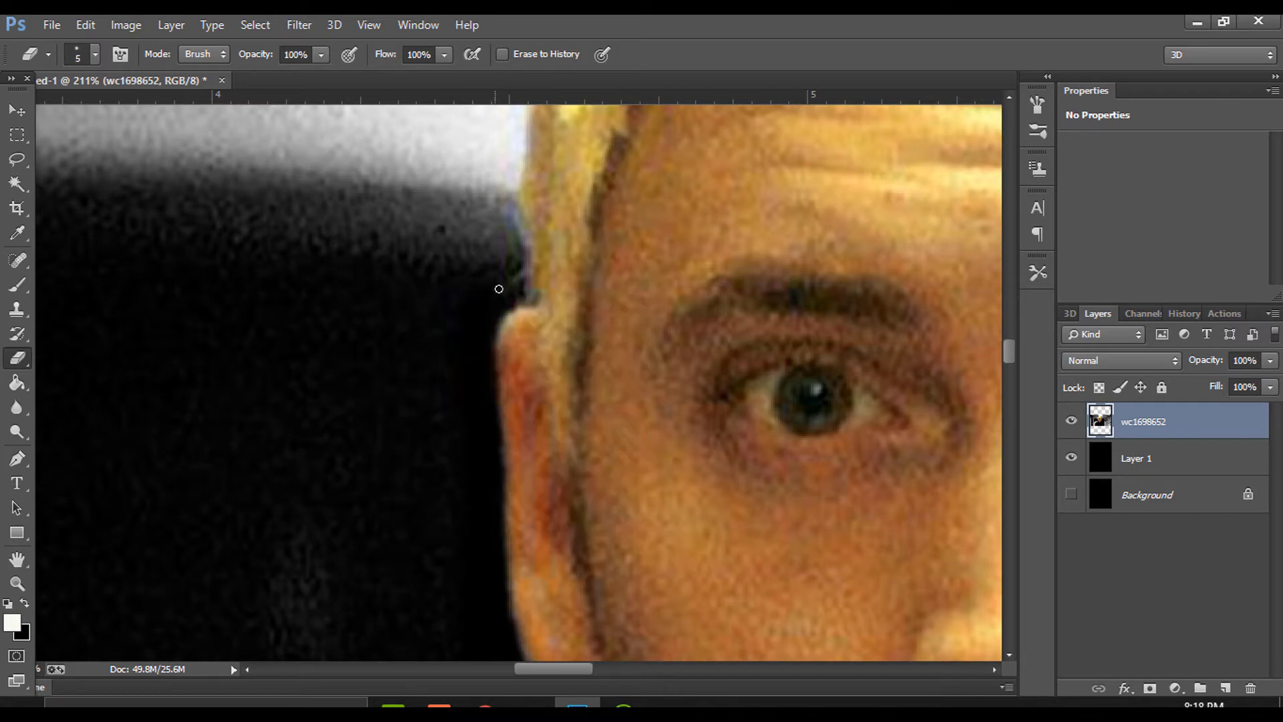
right_click(506, 262)
click(604, 308)
mouse_move(446, 272)
mouse_down()
mouse_move(521, 281)
mouse_move(518, 199)
mouse_up()
scroll(547, 252, up, 3)
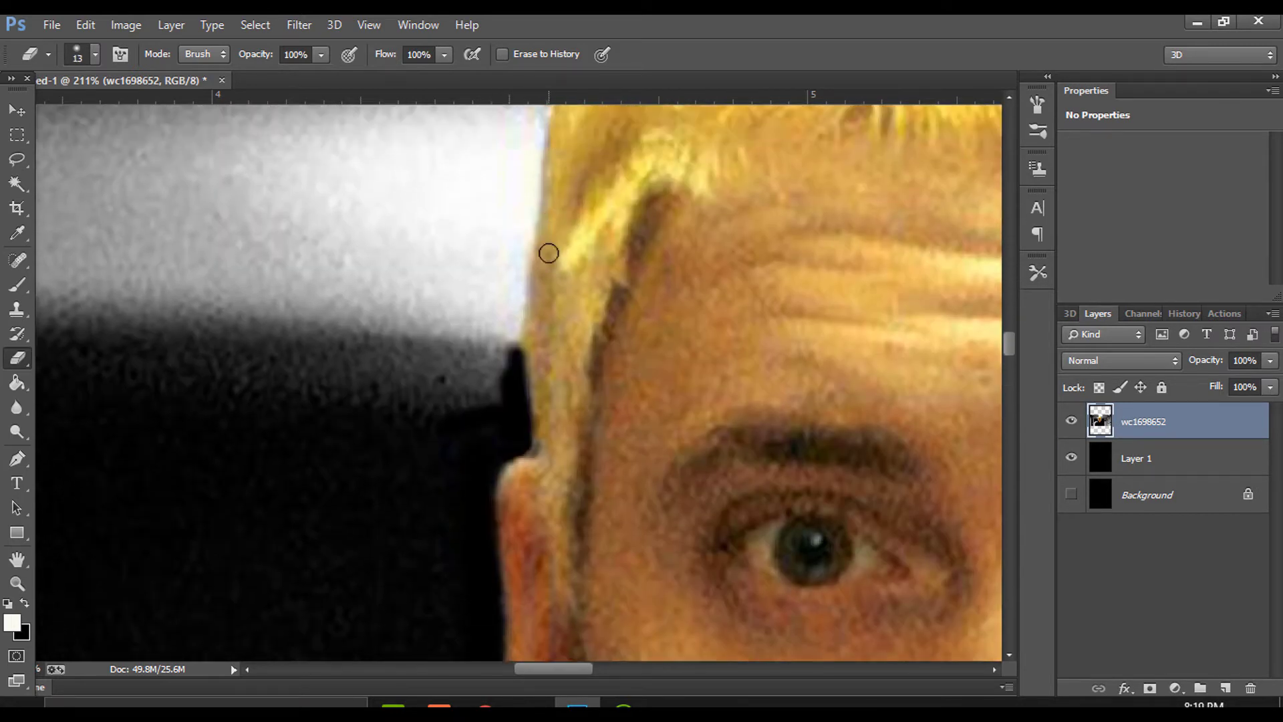
mouse_move(515, 357)
mouse_down()
mouse_move(529, 250)
mouse_move(519, 418)
mouse_move(555, 177)
mouse_move(526, 307)
mouse_move(693, 149)
mouse_move(539, 407)
mouse_move(534, 474)
mouse_up()
Erase a thin outline around the hair from the left temple over the crown to the right side
scroll(518, 418, up, 3)
scroll(526, 308, up, 2)
scroll(535, 475, up, 2)
scroll(777, 197, up, 1)
drag(695, 284, 895, 154)
scroll(779, 198, right, 3)
scroll(779, 198, right, 1)
mouse_move(611, 187)
mouse_down()
mouse_move(709, 157)
mouse_move(840, 163)
mouse_move(949, 209)
mouse_up()
scroll(948, 208, right, 4)
mouse_move(630, 220)
mouse_down()
mouse_move(702, 259)
mouse_move(862, 420)
mouse_move(911, 515)
mouse_up()
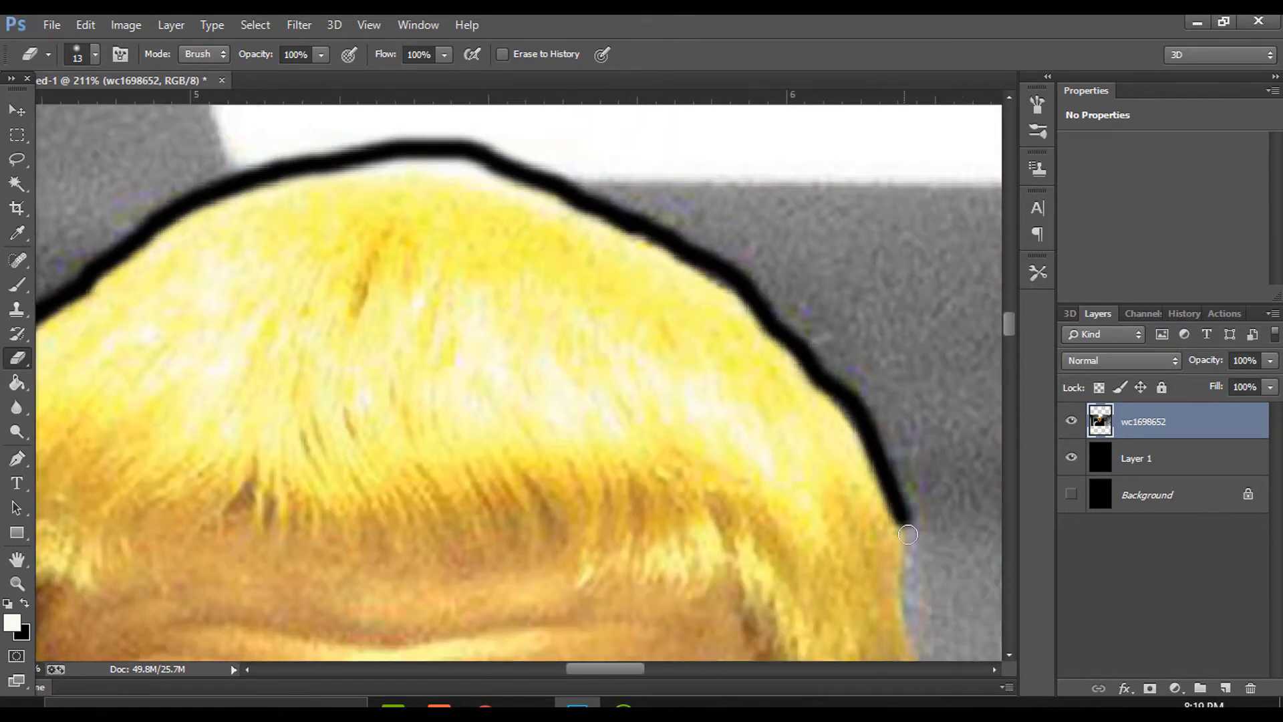
Continue the erased outline down the right side of the hair and along the right ear
scroll(908, 409, down, 2)
drag(909, 409, 932, 529)
drag(933, 529, 932, 370)
mouse_move(930, 401)
mouse_down()
mouse_move(942, 507)
mouse_move(758, 475)
mouse_move(690, 621)
mouse_up()
scroll(803, 448, down, 3)
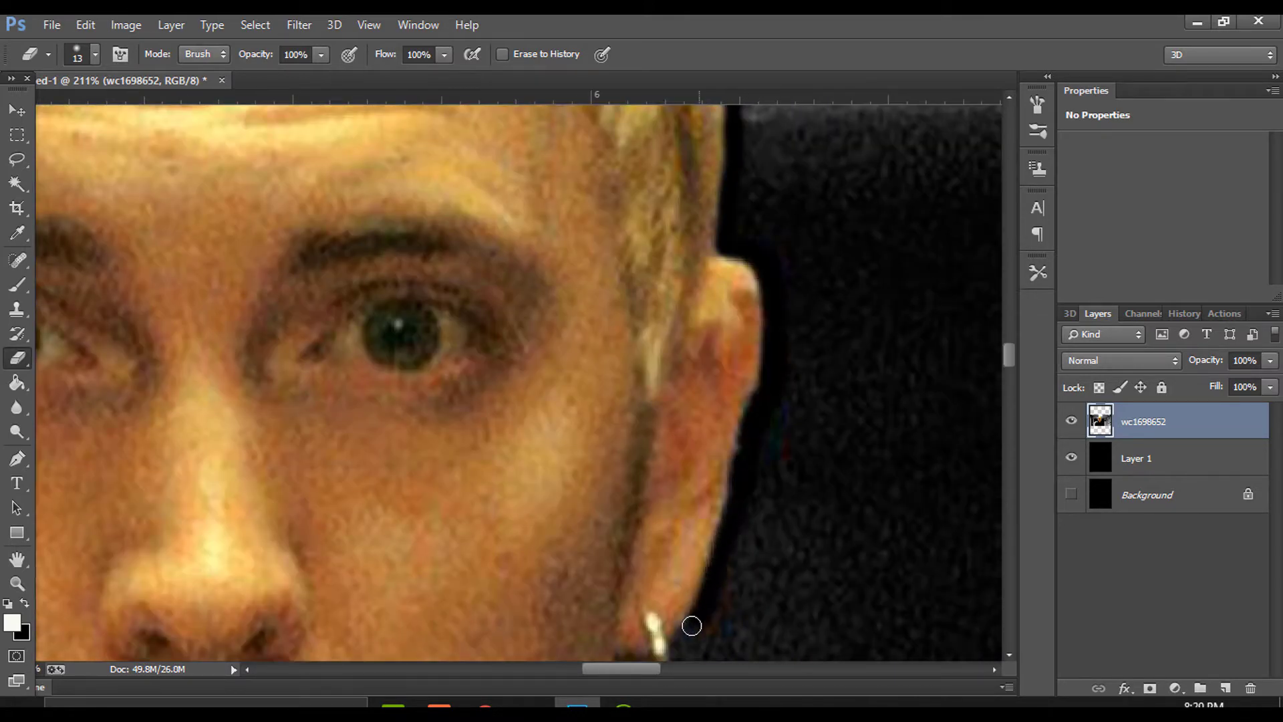
Erase the background around and inside the right hoop earring and beside the upper neck with the 13 px eraser
scroll(675, 527, down, 3)
drag(675, 527, 672, 535)
drag(596, 575, 594, 622)
right_click(739, 522)
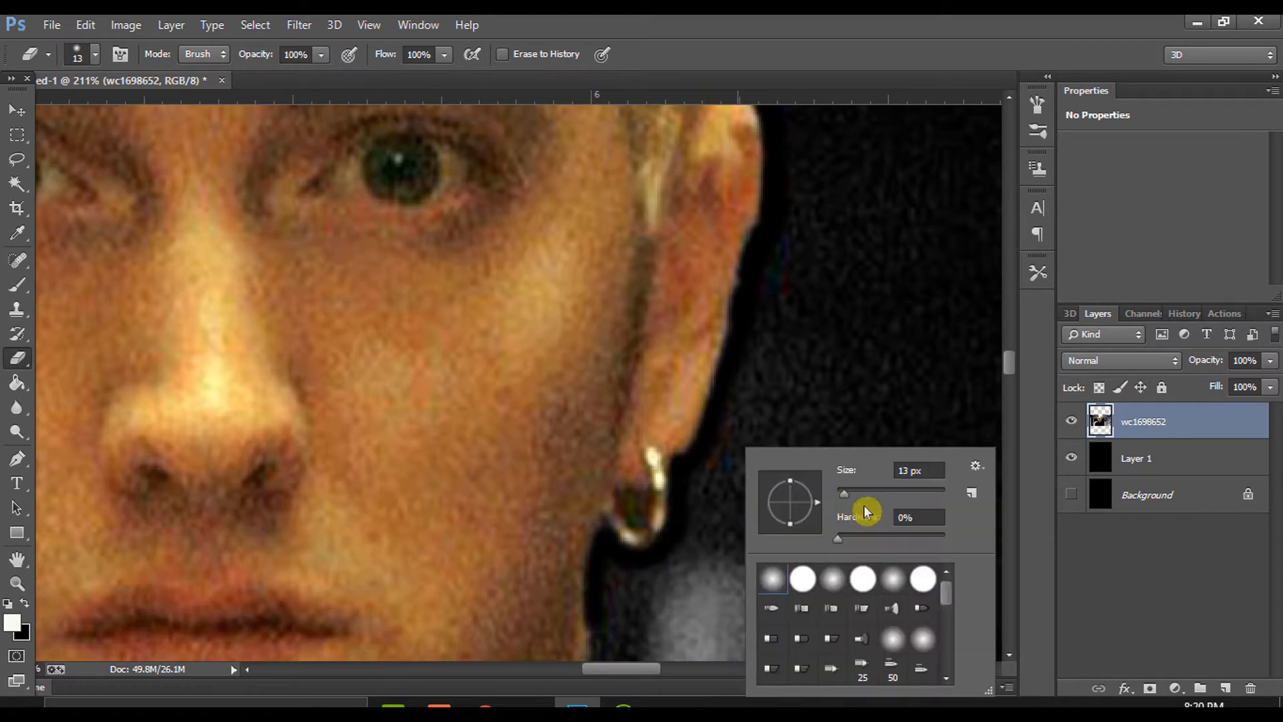
click(714, 511)
click(633, 503)
scroll(646, 512, up, 5)
drag(630, 496, 636, 509)
mouse_move(739, 421)
mouse_down()
mouse_move(733, 564)
mouse_move(668, 595)
mouse_up()
Erase the background along the right of the neck, the shoulder and the sleeve down to the photo's bottom edge
scroll(789, 394, down, 6)
scroll(668, 596, down, 4)
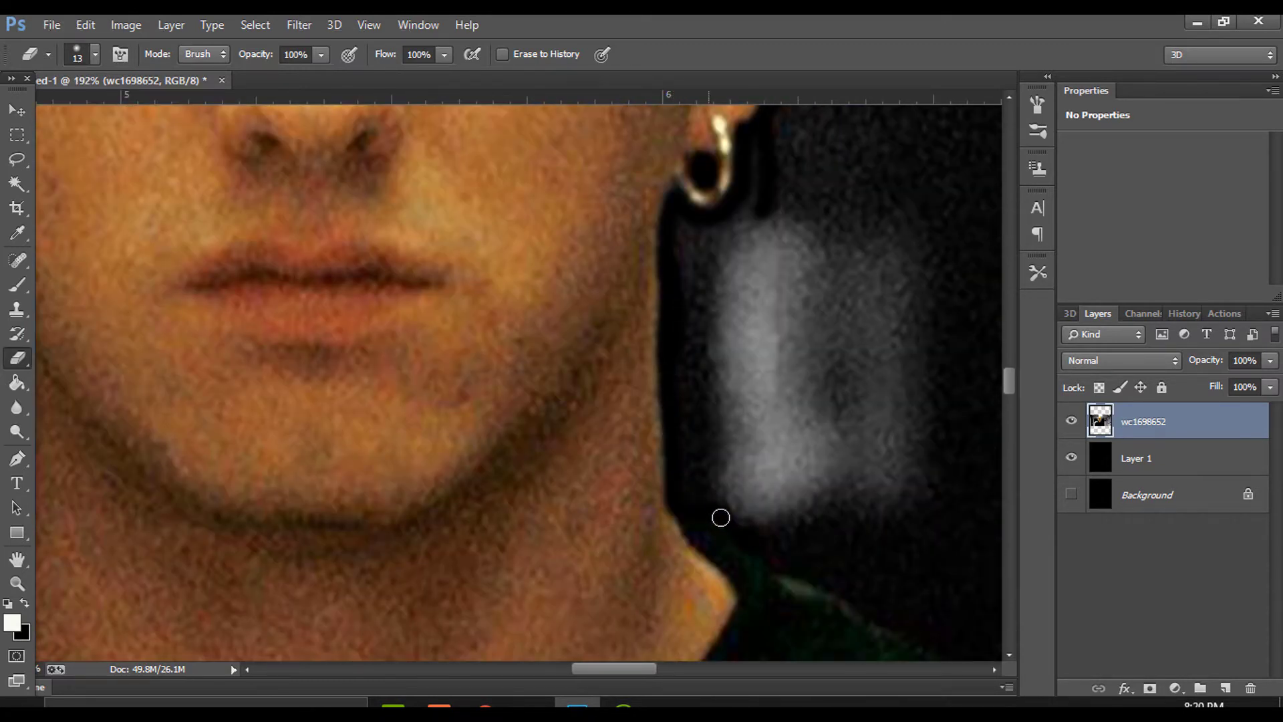
scroll(720, 517, down, 3)
scroll(668, 461, right, 3)
scroll(843, 538, down, 4)
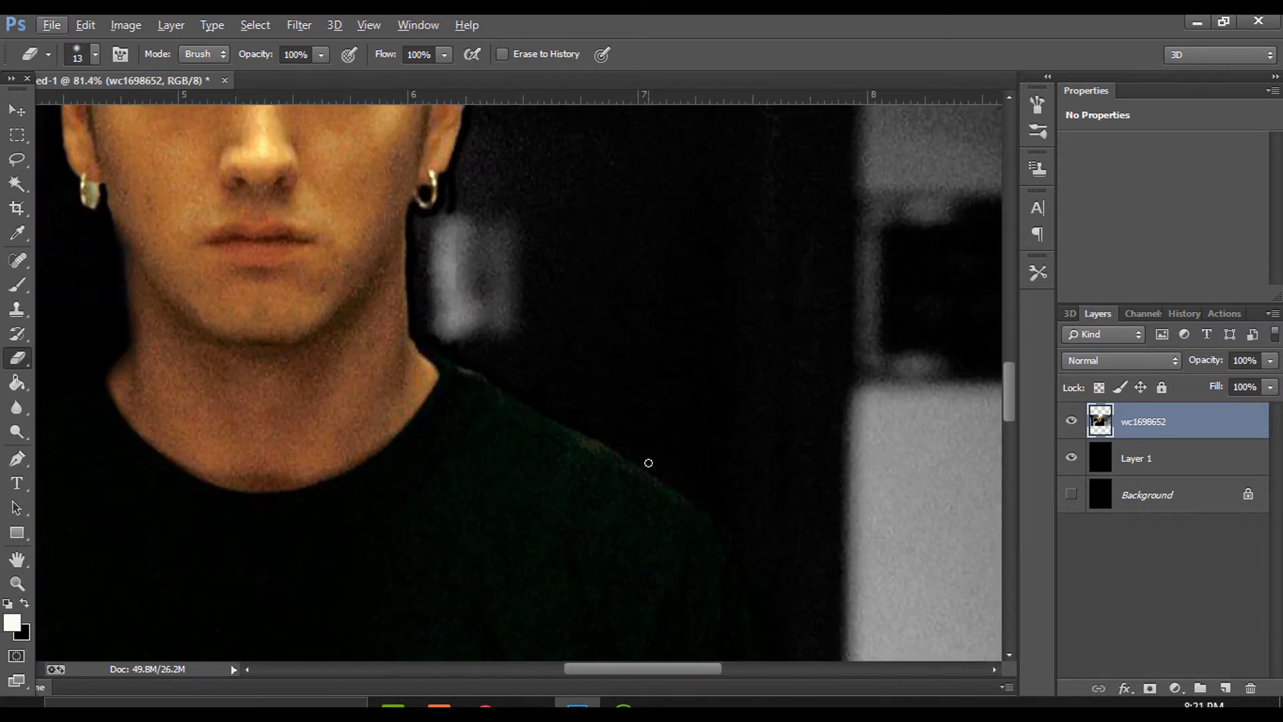
scroll(776, 420, up, 2)
scroll(713, 278, down, 5)
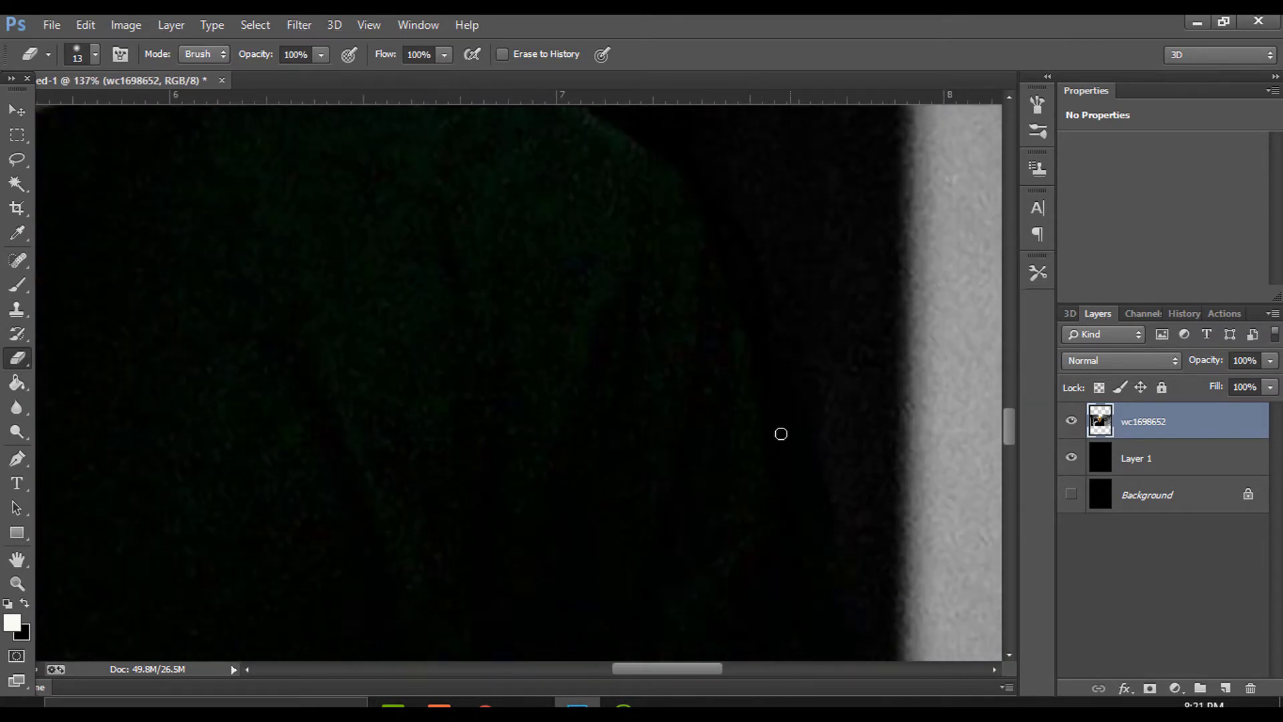
scroll(816, 556, down, 4)
scroll(822, 447, down, 4)
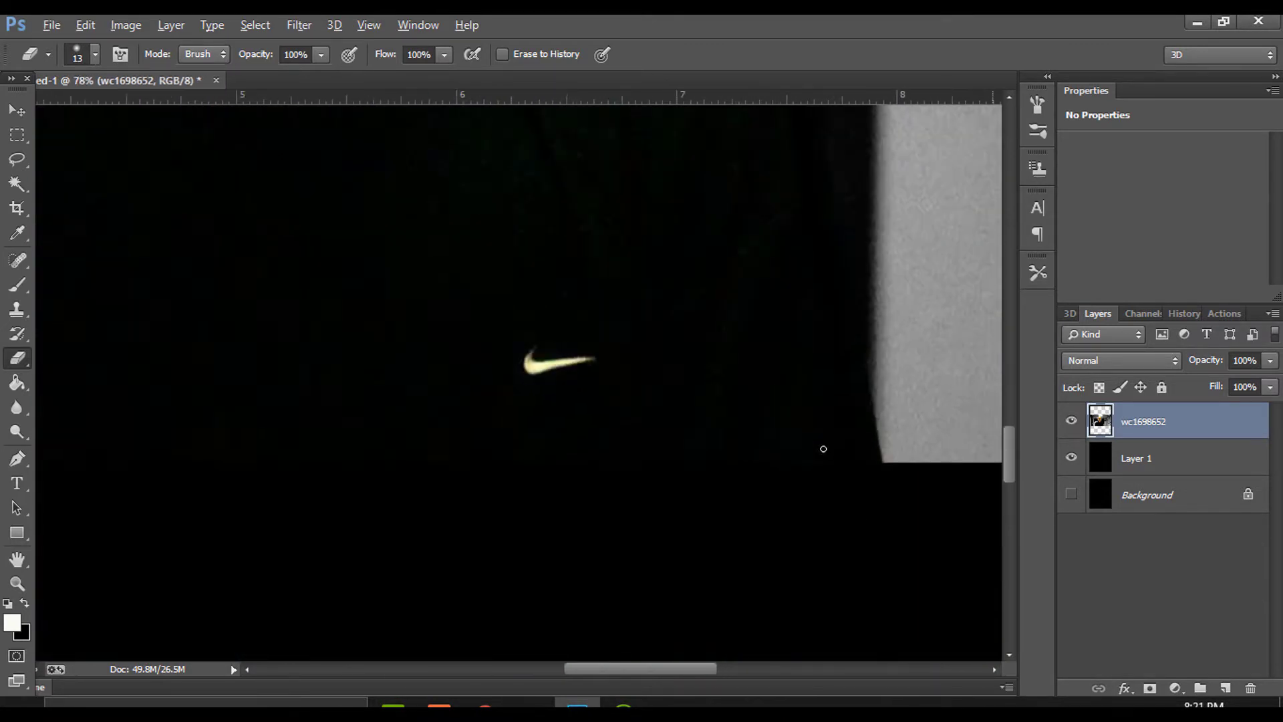
drag(105, 458, 67, 470)
scroll(301, 489, down, 3)
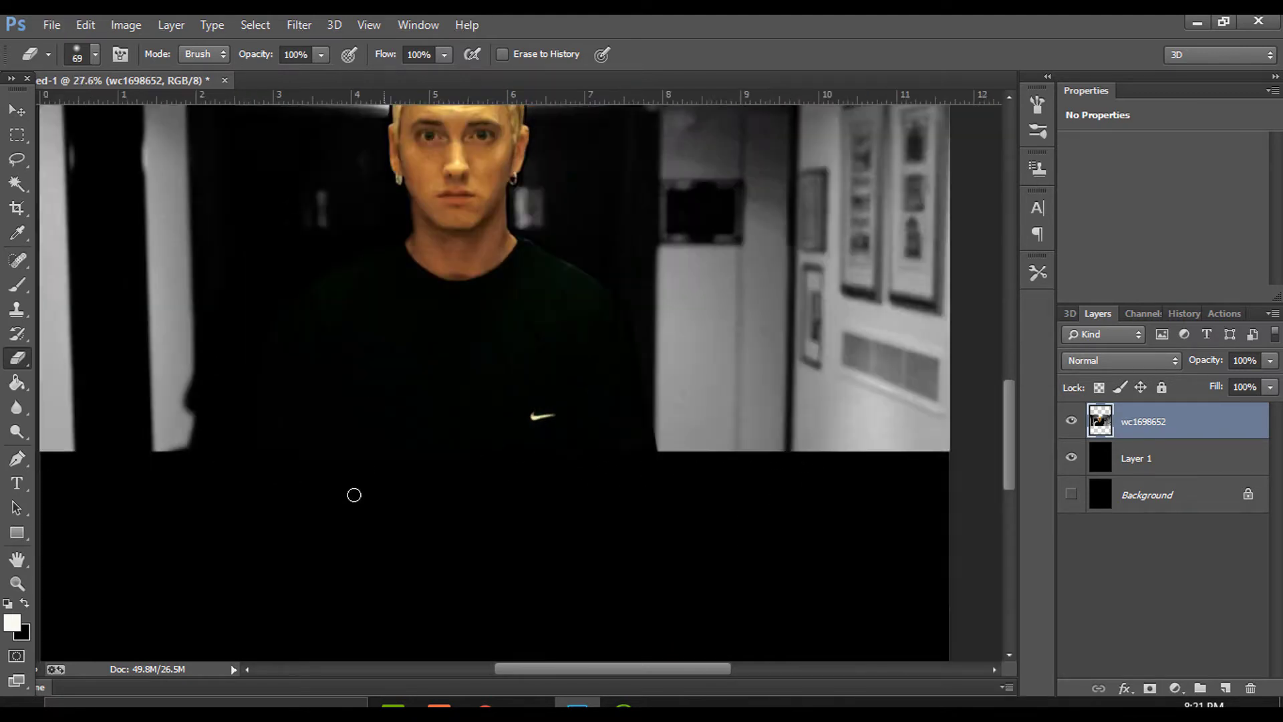
Erase the remaining hallway background away from the figure, enlarging the eraser up to 507 px
right_click(693, 332)
click(861, 378)
drag(775, 234, 819, 235)
scroll(832, 254, up, 2)
mouse_move(828, 174)
mouse_down()
mouse_move(831, 506)
mouse_move(795, 160)
mouse_up()
right_click(798, 175)
mouse_move(966, 221)
mouse_down()
mouse_move(999, 221)
mouse_move(966, 228)
mouse_up()
key(Return)
mouse_move(598, 217)
mouse_down()
mouse_move(751, 395)
mouse_move(697, 200)
mouse_move(673, 556)
mouse_move(410, 155)
mouse_move(100, 273)
mouse_move(167, 459)
mouse_move(332, 195)
mouse_move(178, 458)
mouse_move(167, 565)
mouse_move(310, 250)
mouse_move(424, 155)
mouse_move(634, 409)
mouse_move(576, 266)
mouse_up()
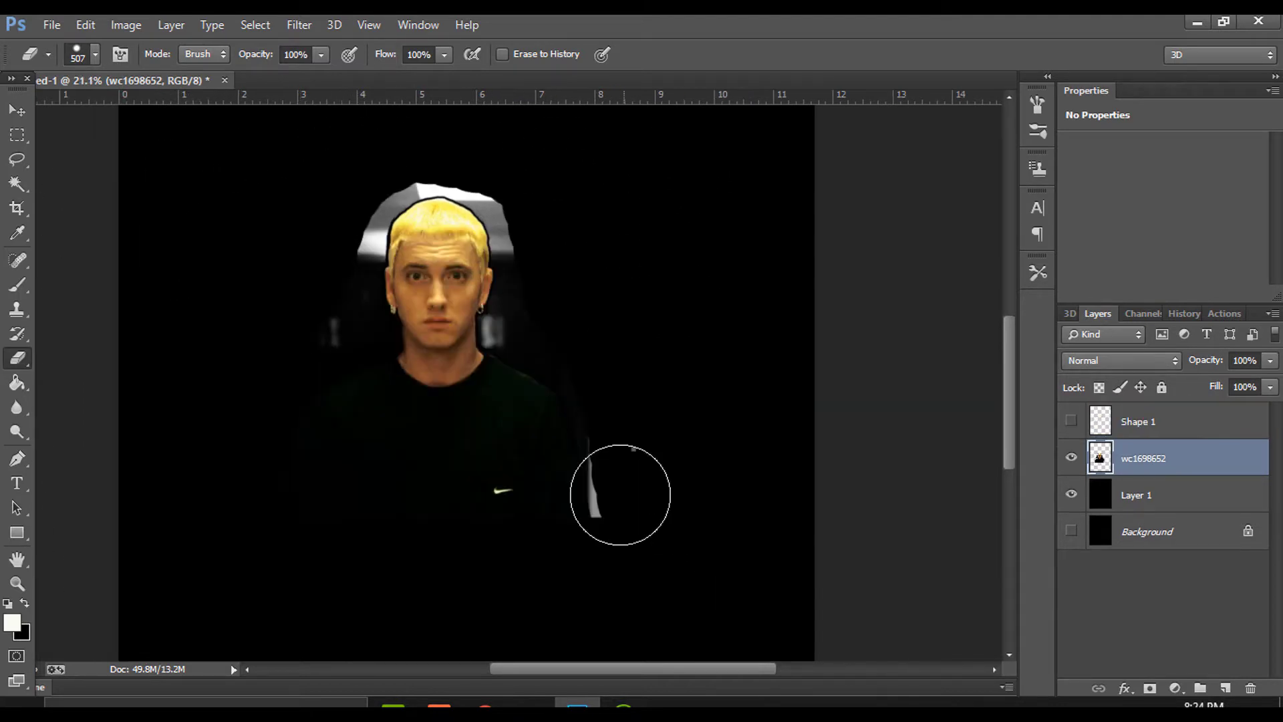
Reduce the eraser to 68 px and erase the leftover light strip beside the right sleeve
right_click(625, 487)
click(752, 492)
key(Return)
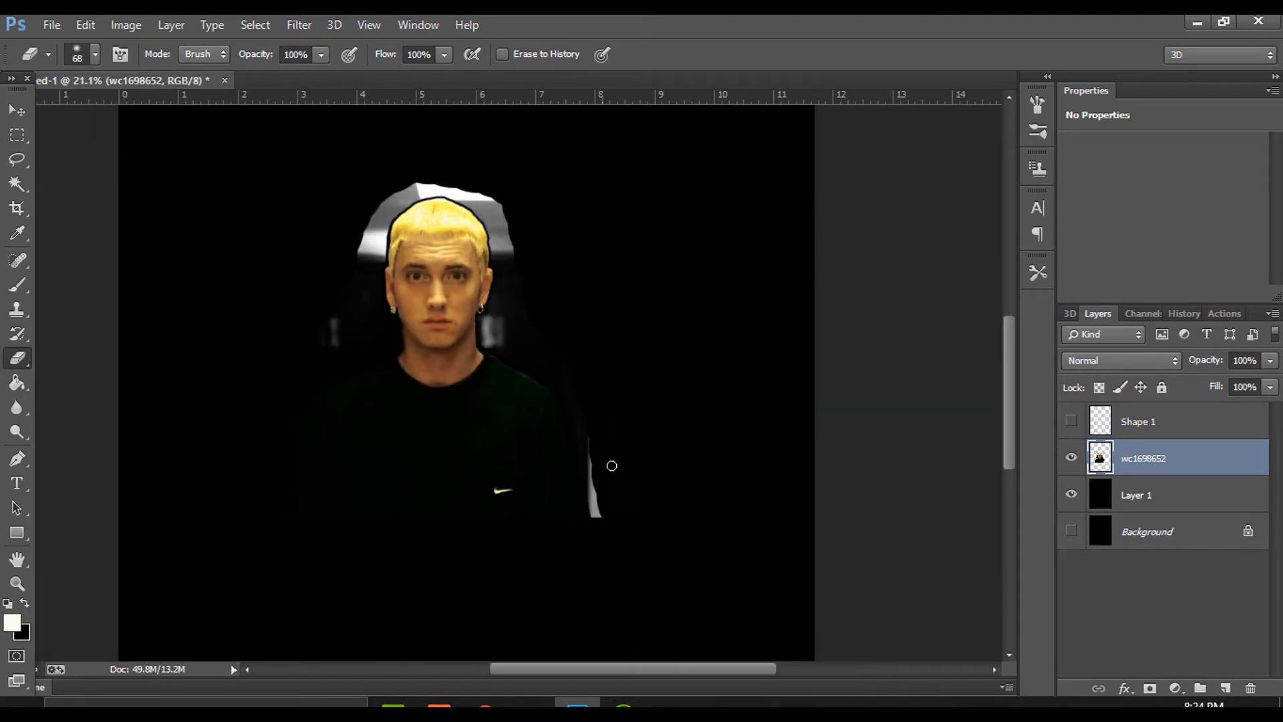
Erase the leftover background halo around the head, ears and neck with a 94 px eraser
right_click(508, 242)
text(94)
key(Return)
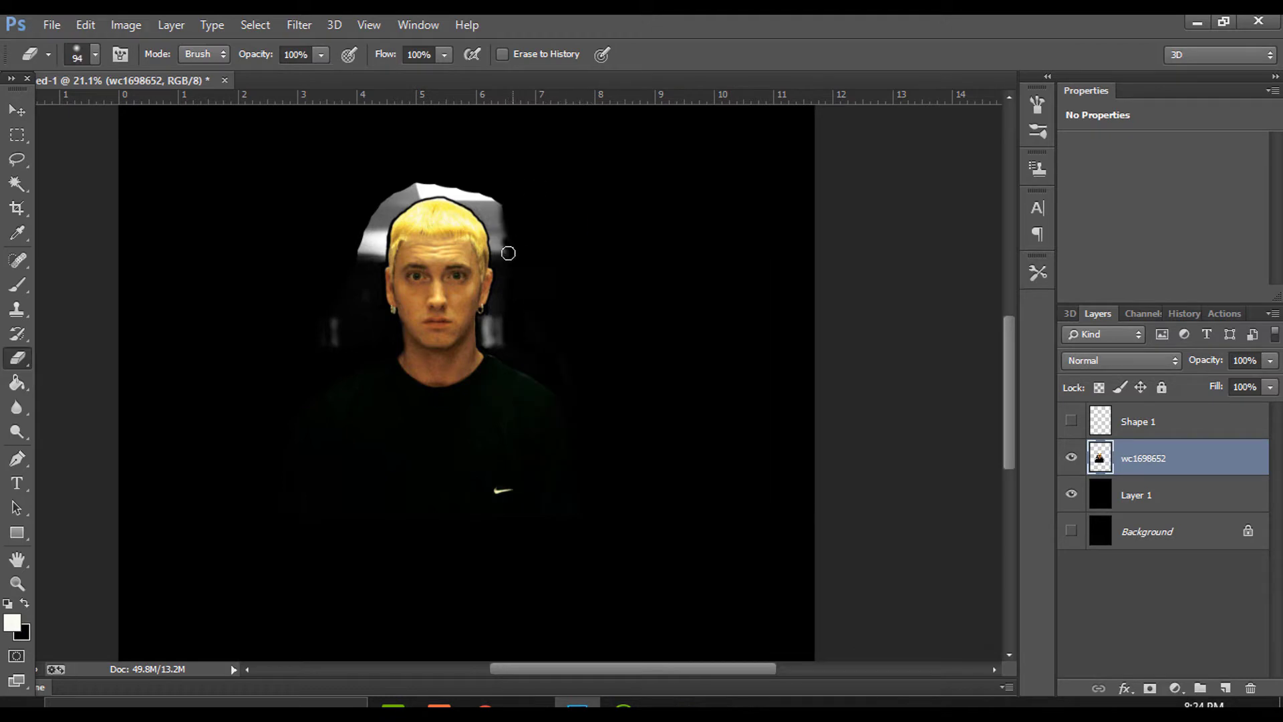
scroll(337, 317, up, 3)
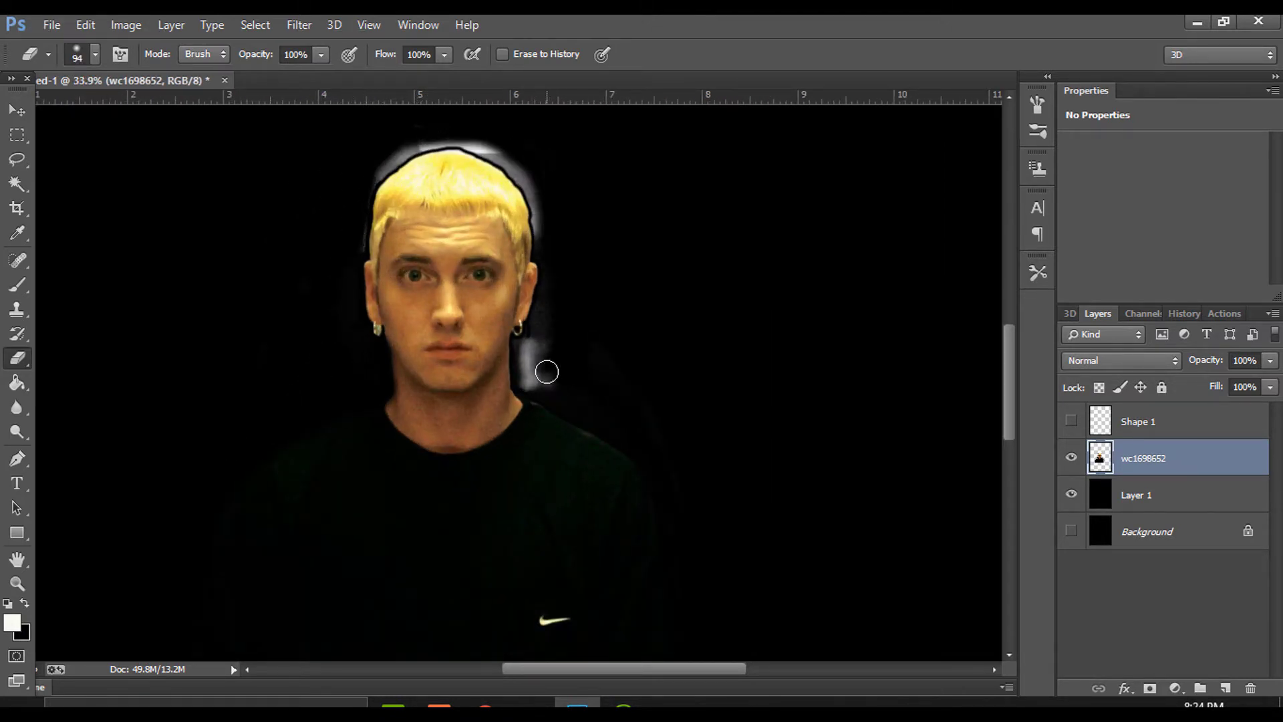
scroll(538, 178, up, 3)
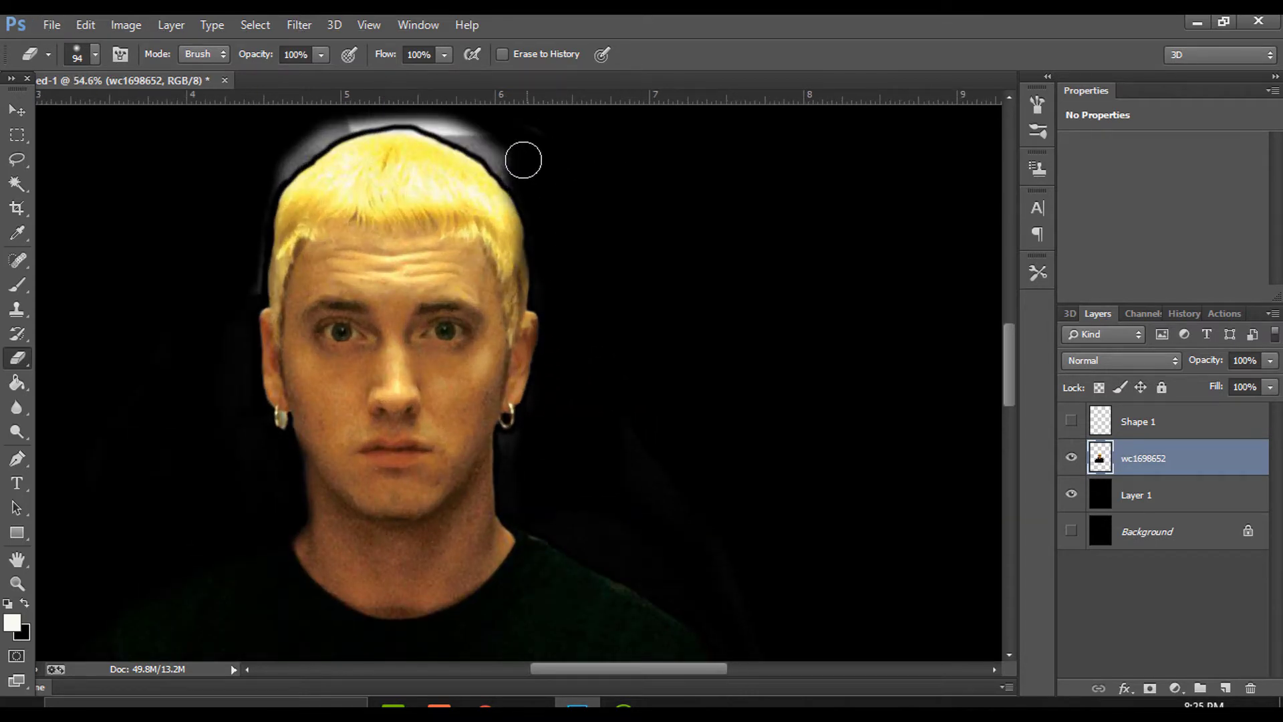
mouse_move(523, 160)
mouse_down()
mouse_move(450, 124)
mouse_move(327, 129)
mouse_move(284, 159)
mouse_move(490, 149)
mouse_up()
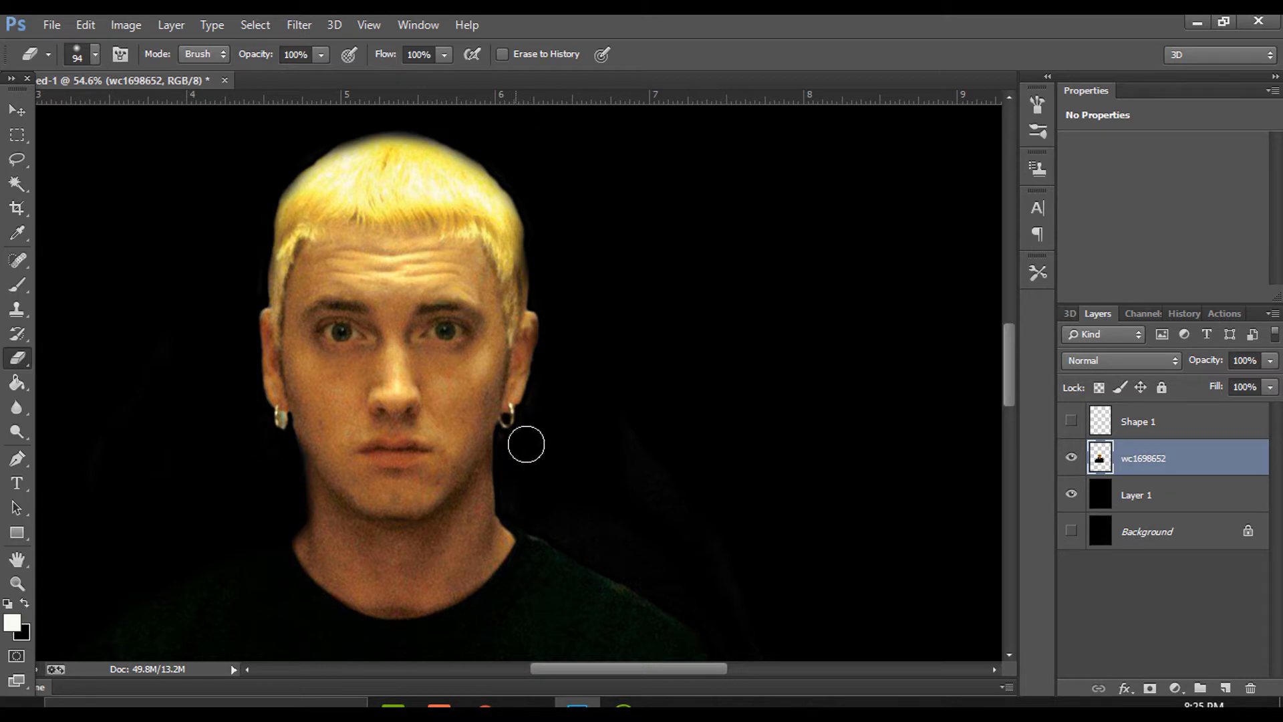
scroll(532, 502, down, 5)
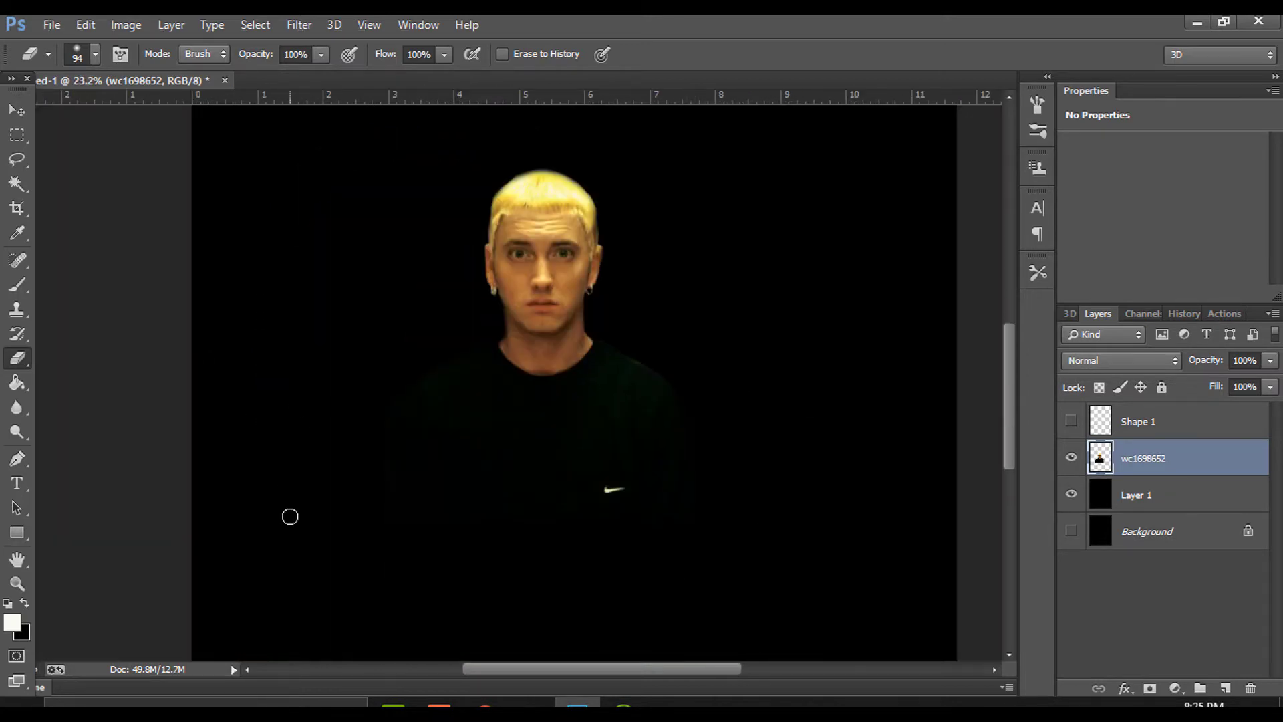
scroll(369, 420, down, 2)
scroll(627, 143, up, 2)
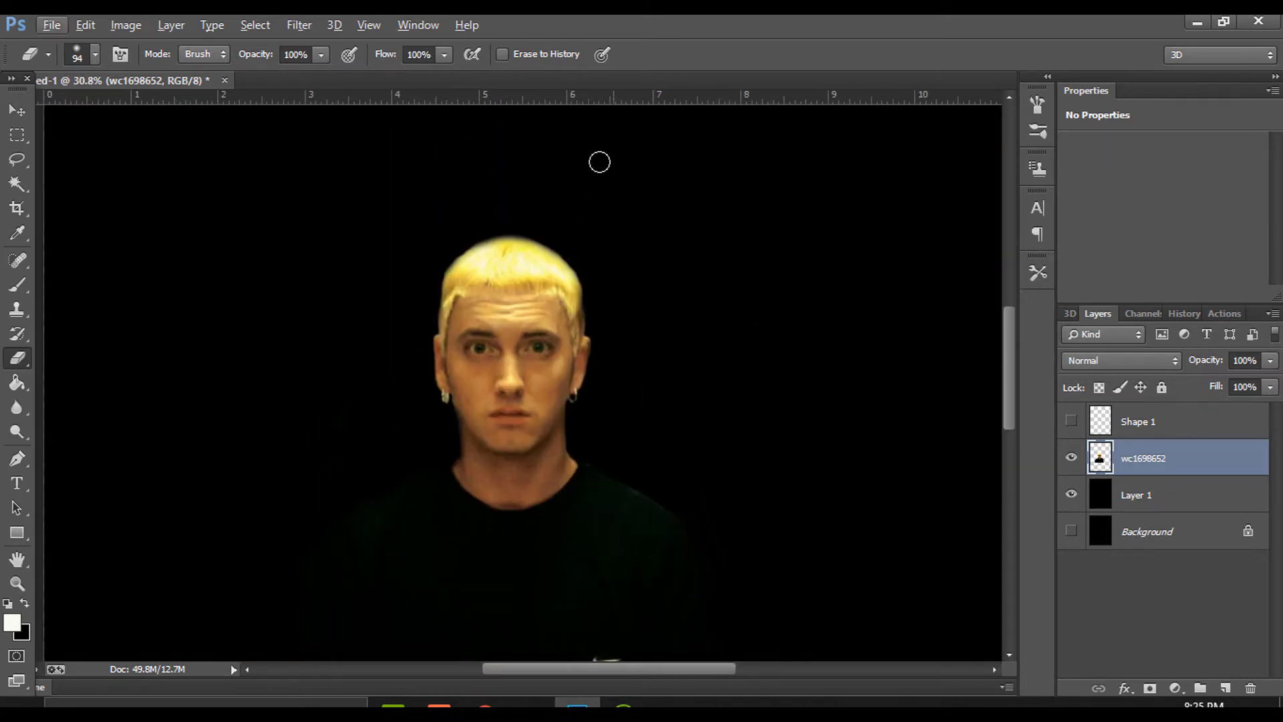
Delete the Shape 1 layer
click(17, 110)
click(1180, 494)
click(1183, 431)
key(Delete)
scroll(745, 453, down, 4)
Switch to the EMINEM BOOTLEG folder in File Explorer and place the Eminem 3 image into the document
click(530, 702)
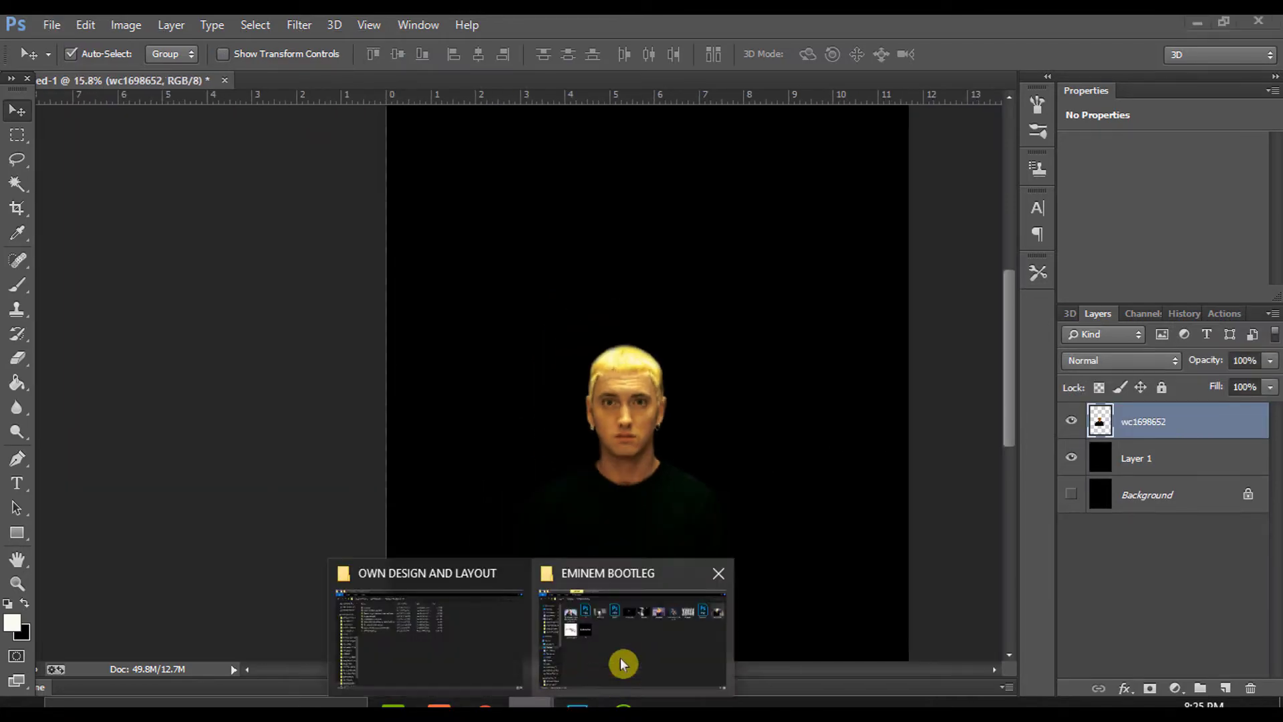
click(623, 660)
click(636, 187)
drag(636, 186, 549, 294)
click(658, 54)
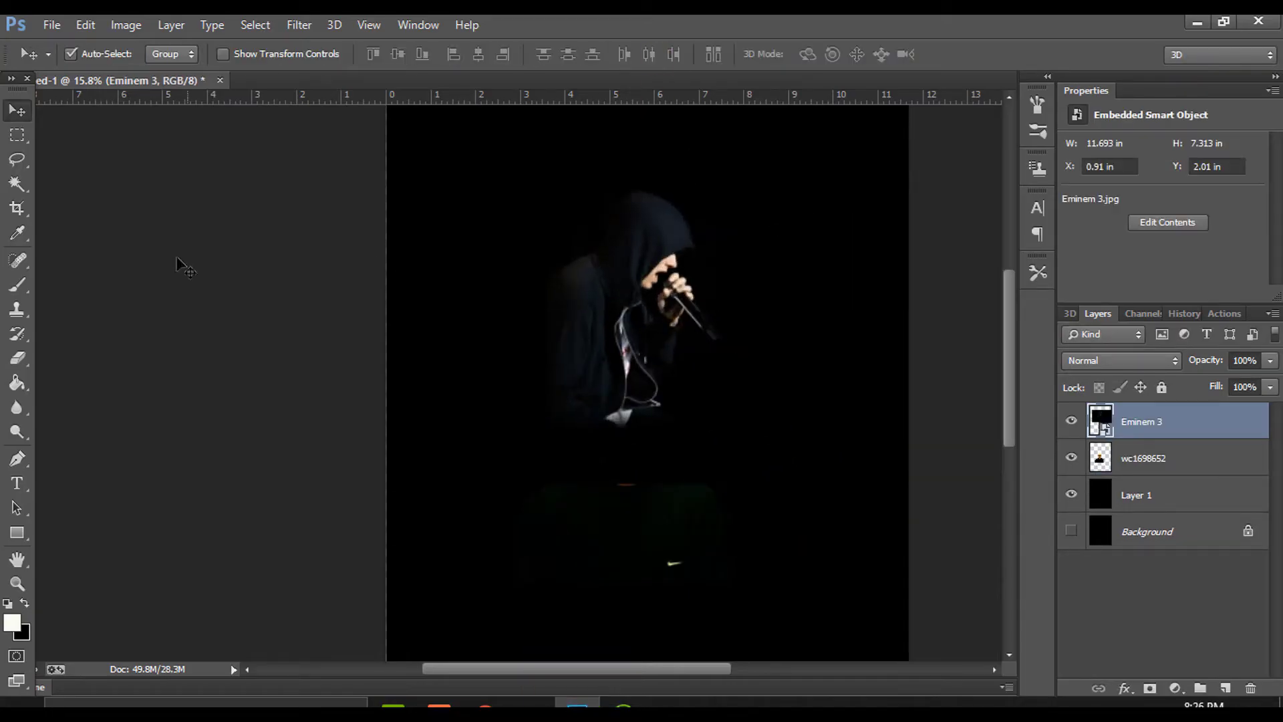
Rasterize the Eminem 3 layer and erase its black area below the hooded singer
click(17, 364)
click(402, 297)
key(Return)
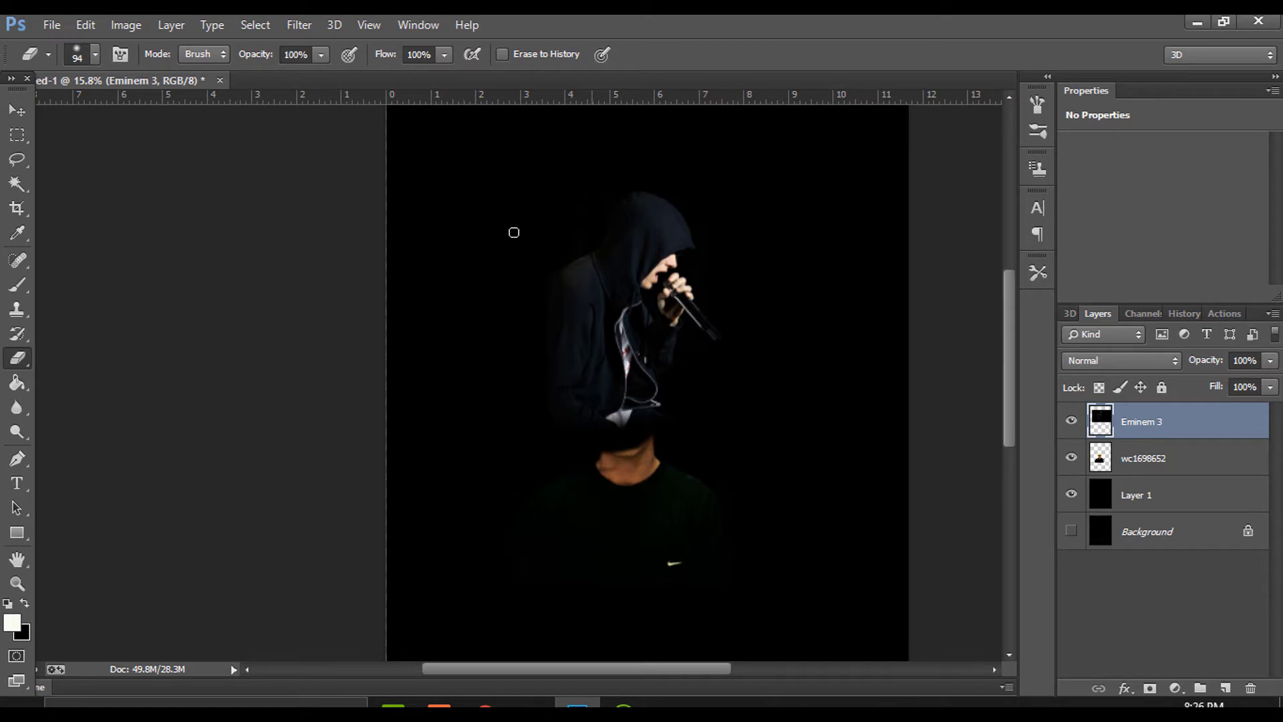
Stack the wc1698652 layer above Eminem 3 and position the hooded singer to the left of the portrait
key(v)
drag(567, 393, 482, 389)
drag(1176, 460, 1176, 414)
drag(636, 507, 675, 449)
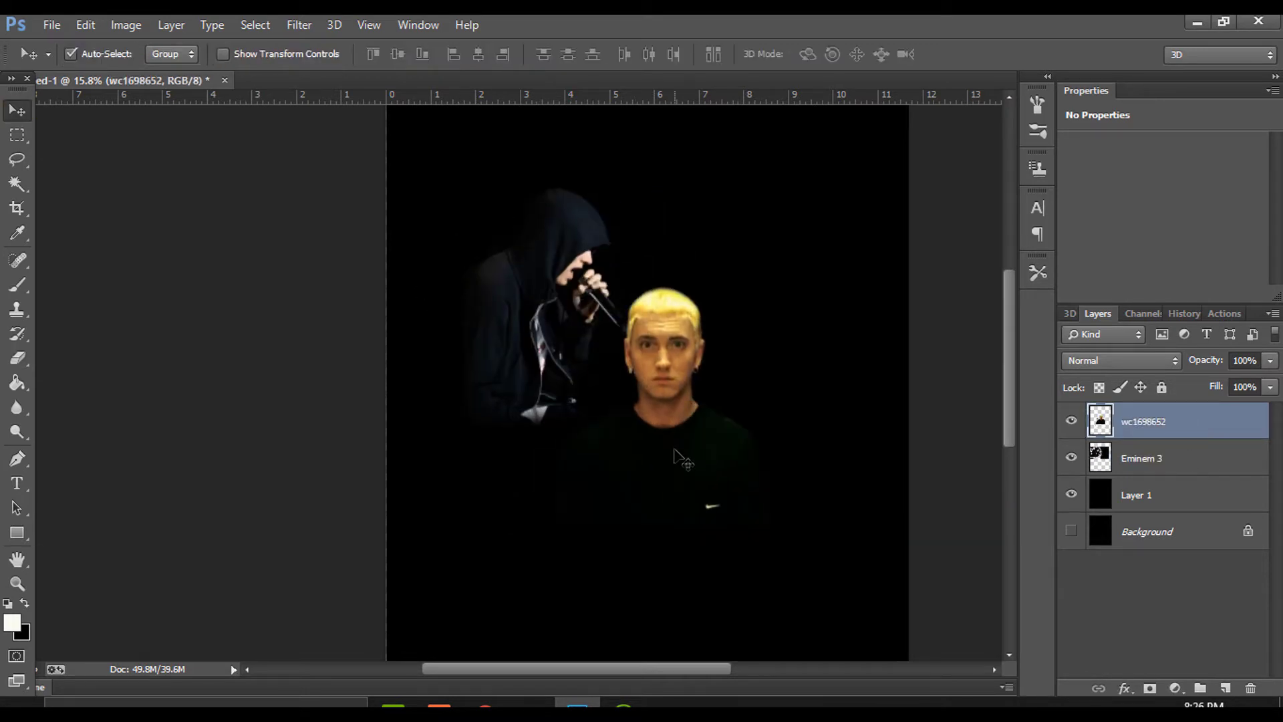
Scale the wc1698652 portrait to about 140% and move it to the horizontal centre of the canvas
key(ctrl+t)
drag(785, 275, 862, 216)
drag(464, 216, 409, 174)
scroll(753, 367, down, 4)
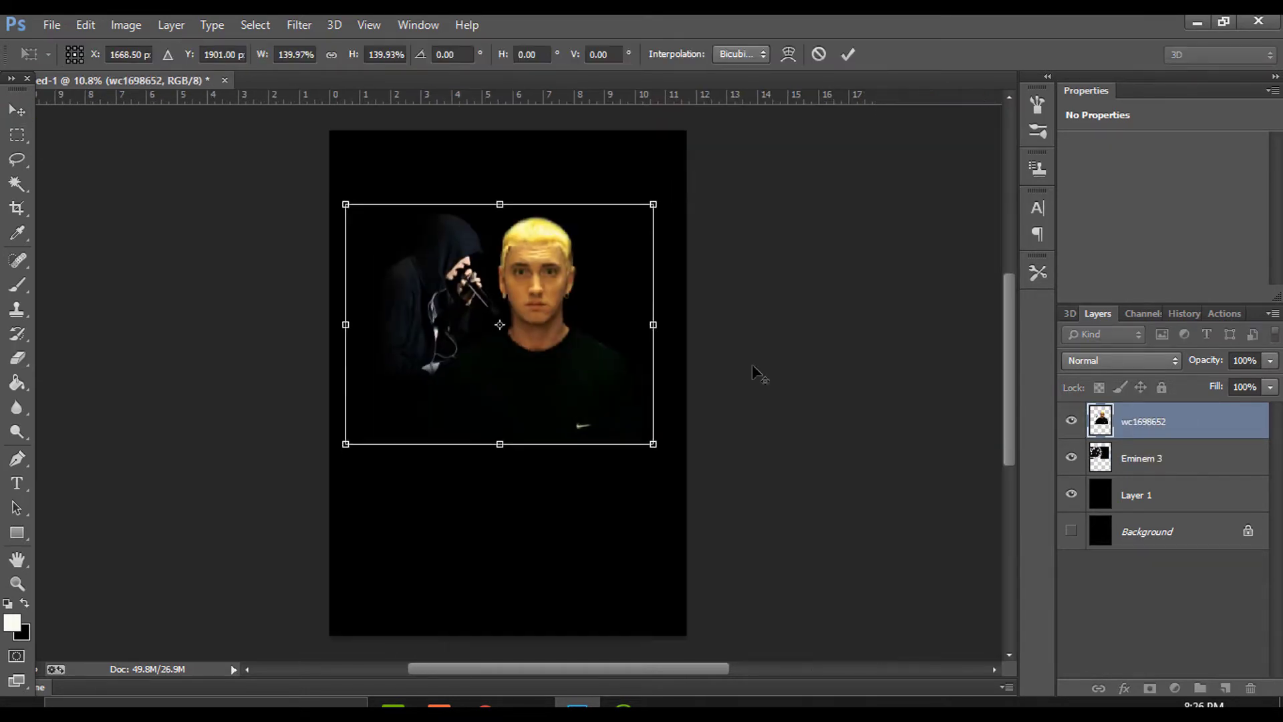
drag(555, 381, 524, 435)
click(849, 55)
Scale the Eminem 3 figure to about 77% and place it beside the portrait's left shoulder
click(447, 291)
key(ctrl+t)
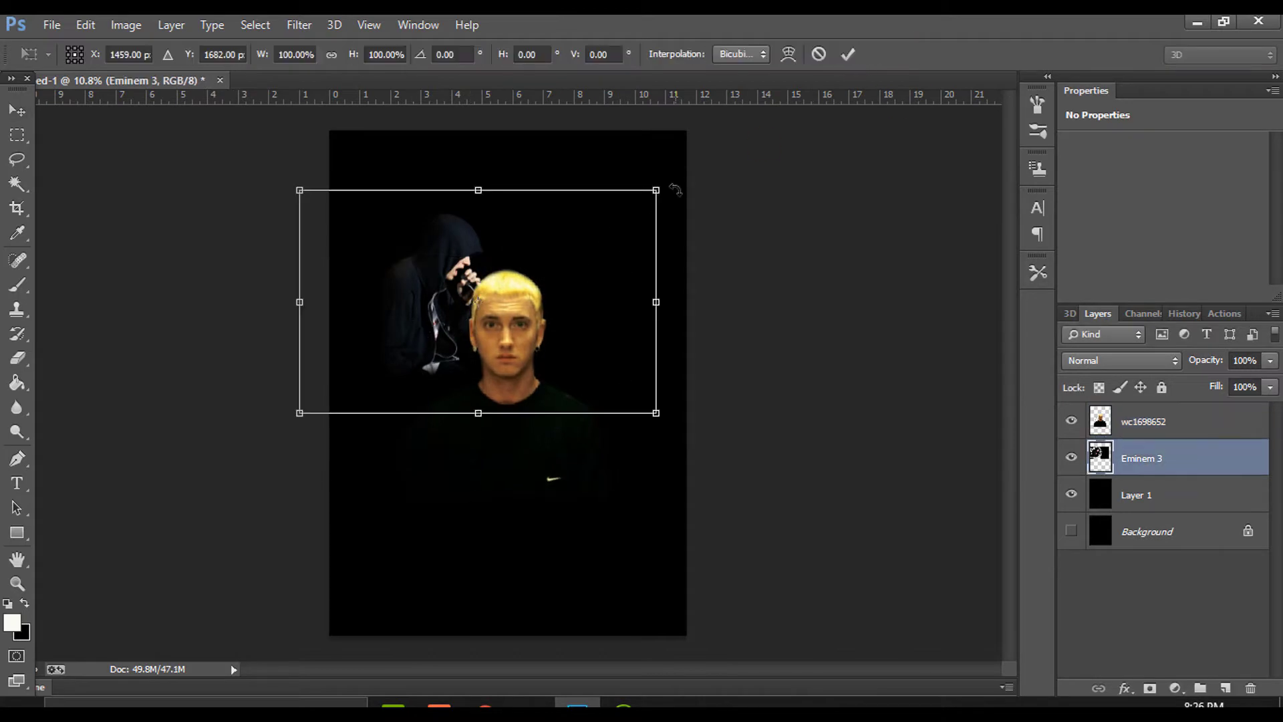
drag(655, 190, 576, 239)
drag(409, 325, 427, 359)
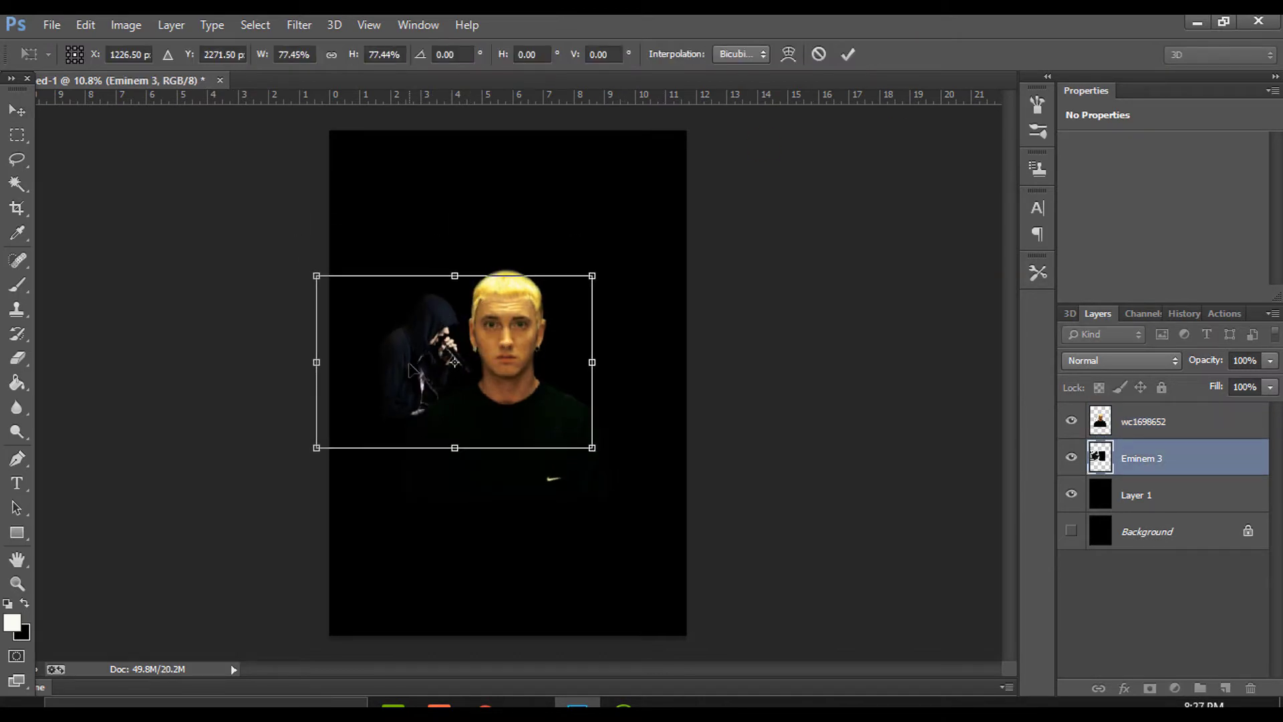
key(Return)
Place the eminem-new-album-1 image from the EMINEM BOOTLEG folder into the document
mouse_move(577, 706)
click(624, 658)
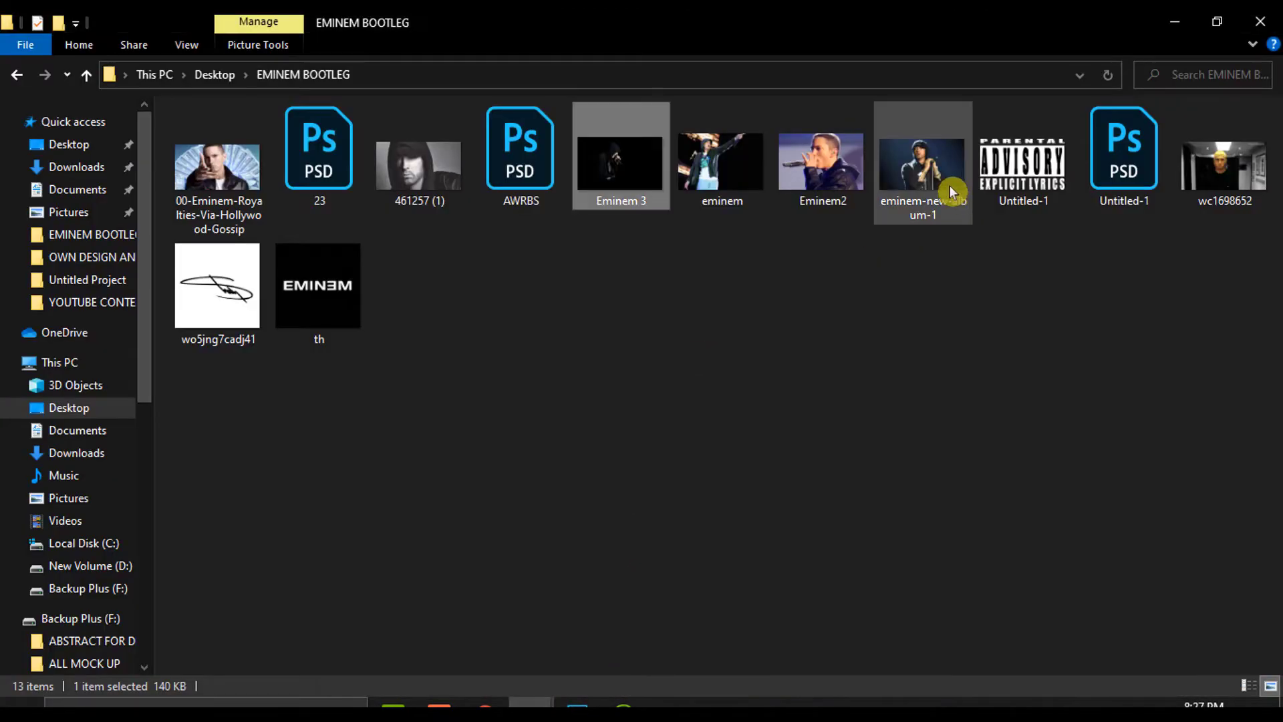
drag(953, 272, 520, 350)
click(657, 54)
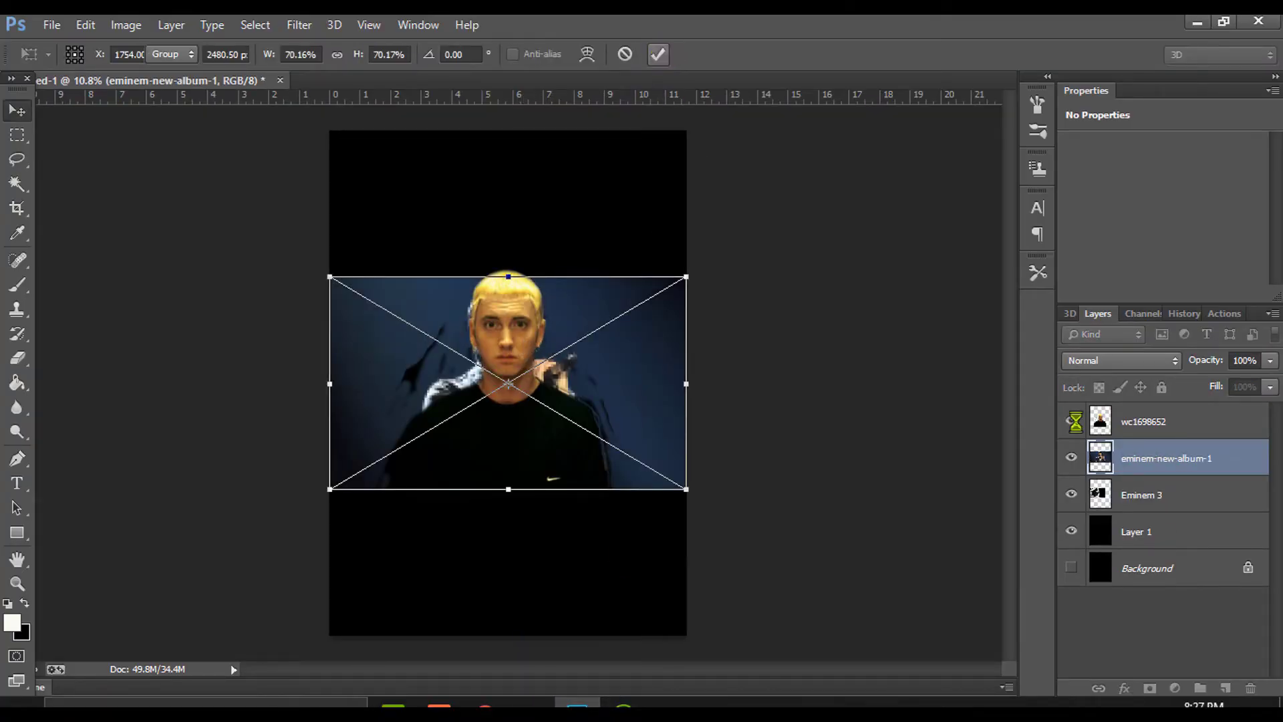
Hide the wc1698652 layer and rasterize the eminem-new-album-1 layer for erasing
click(1071, 420)
click(17, 358)
click(613, 488)
click(636, 312)
scroll(605, 484, up, 10)
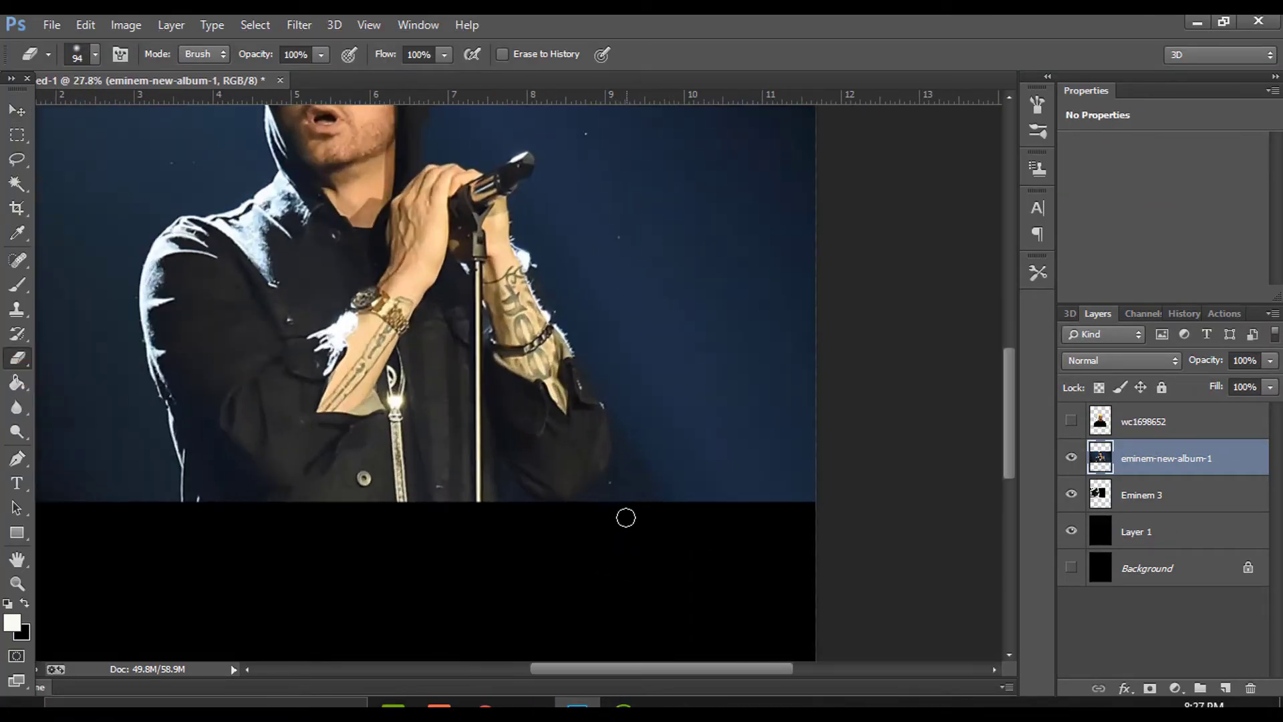
Erase the blue background around the eminem-new-album-1 figure's tattooed arm, microphone and hood
click(648, 399)
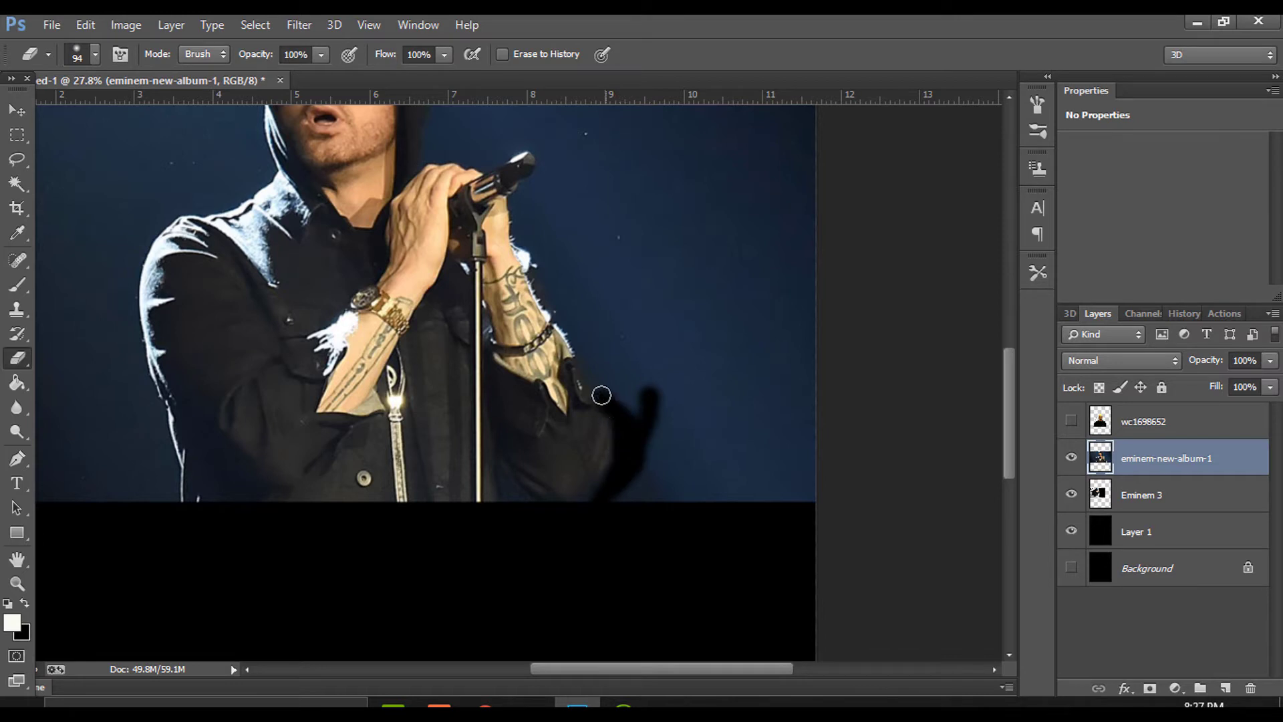
scroll(626, 381, up, 3)
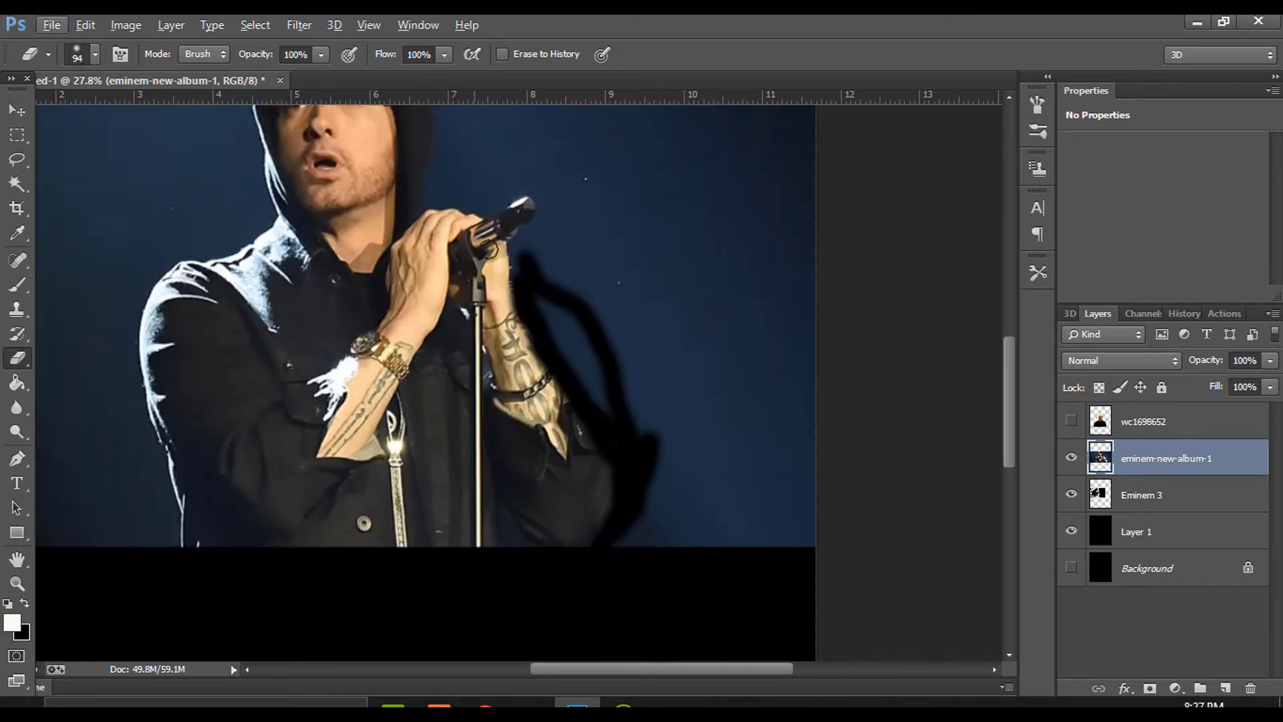
mouse_move(515, 372)
mouse_down()
mouse_move(510, 340)
mouse_move(570, 215)
mouse_move(467, 183)
mouse_move(348, 200)
mouse_up()
scroll(326, 258, up, 3)
mouse_move(401, 374)
mouse_down()
mouse_move(310, 361)
mouse_move(350, 219)
mouse_move(335, 141)
mouse_move(359, 235)
mouse_move(386, 259)
mouse_move(305, 233)
mouse_move(369, 399)
mouse_move(348, 515)
mouse_move(388, 477)
mouse_move(376, 346)
mouse_move(290, 206)
mouse_move(181, 144)
mouse_up()
scroll(358, 232, up, 3)
scroll(260, 160, left, 2)
scroll(260, 164, up, 2)
mouse_move(294, 200)
mouse_down()
mouse_move(106, 283)
mouse_move(62, 338)
mouse_up()
Erase the background along the hood's left side and the figure's left shoulder
scroll(63, 338, left, 2)
mouse_move(175, 345)
mouse_down()
mouse_move(153, 422)
mouse_move(177, 565)
mouse_up()
scroll(173, 336, down, 4)
mouse_move(173, 336)
mouse_down()
mouse_move(180, 444)
mouse_move(143, 530)
mouse_move(100, 575)
mouse_up()
scroll(100, 575, left, 2)
mouse_move(227, 455)
mouse_down()
mouse_move(268, 485)
mouse_move(201, 559)
mouse_move(109, 595)
mouse_up()
scroll(109, 596, down, 4)
scroll(109, 595, left, 3)
drag(281, 401, 206, 544)
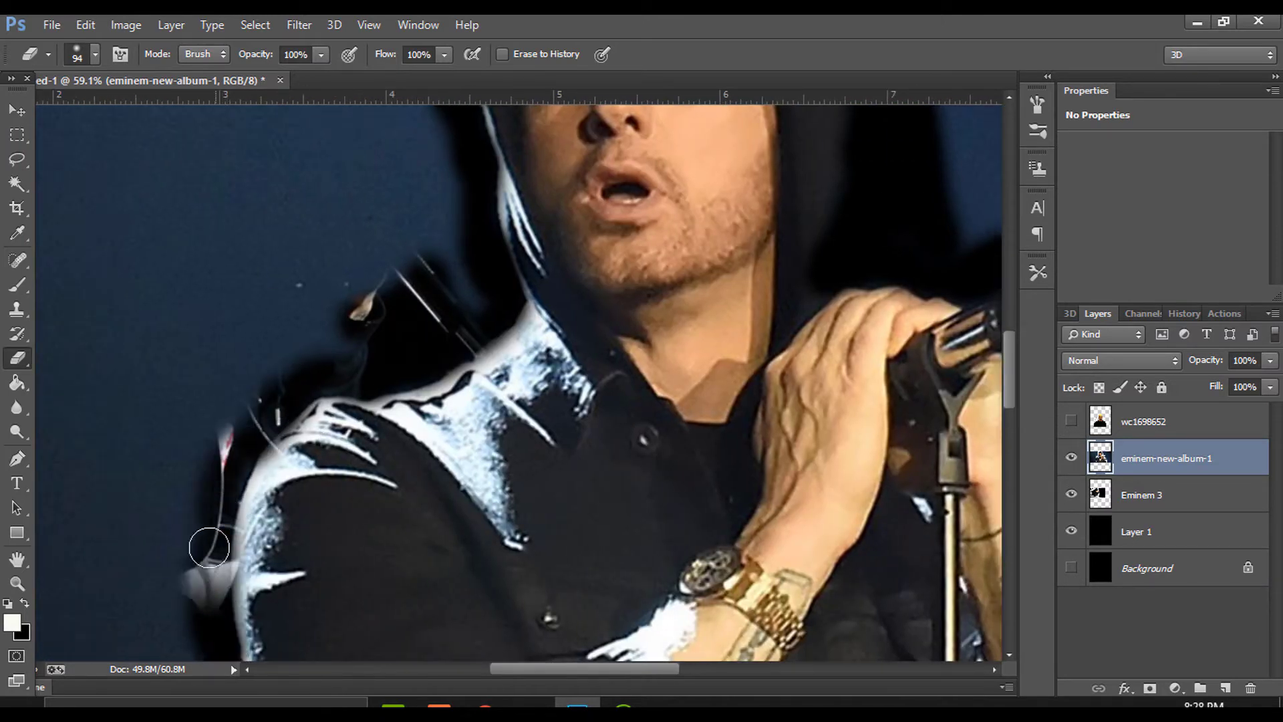
Erase the background beside the figure's left sleeve and soften the photo's lower edge
scroll(207, 543, down, 6)
mouse_move(201, 349)
mouse_down()
mouse_move(263, 492)
mouse_move(300, 628)
mouse_up()
scroll(281, 375, down, 6)
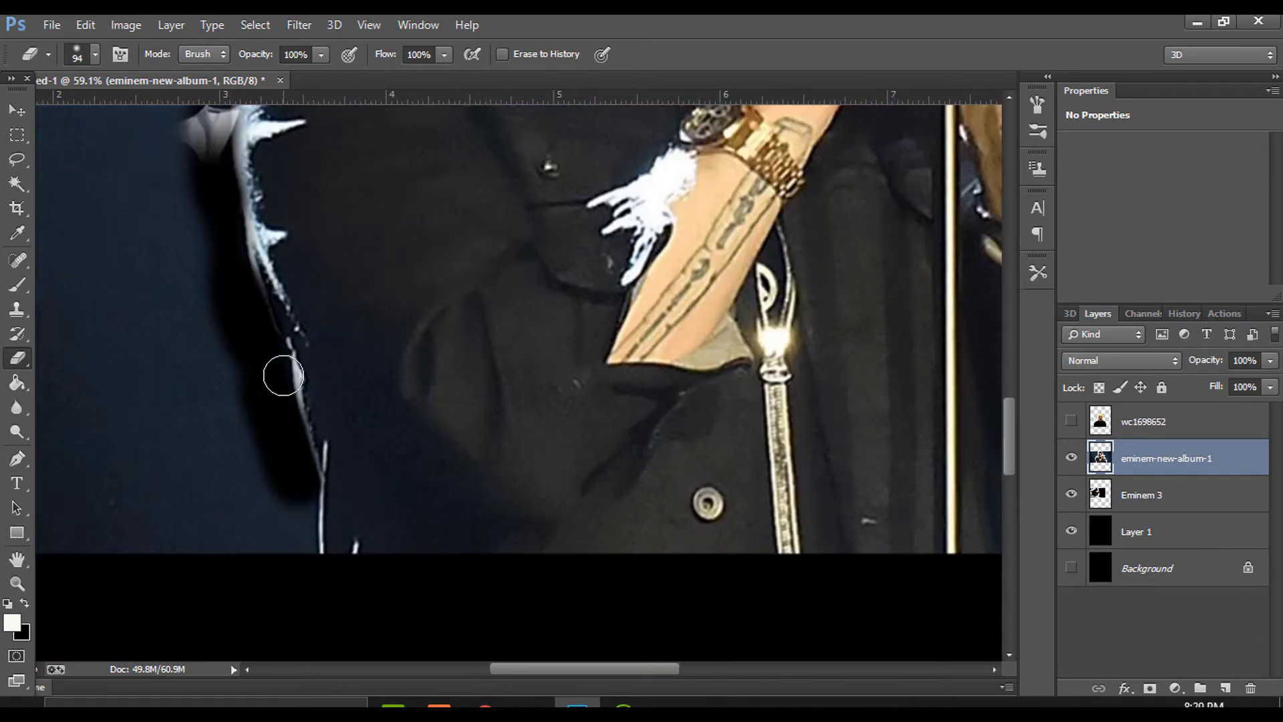
drag(288, 441, 317, 531)
mouse_move(414, 553)
mouse_down()
mouse_move(497, 537)
mouse_move(856, 547)
mouse_up()
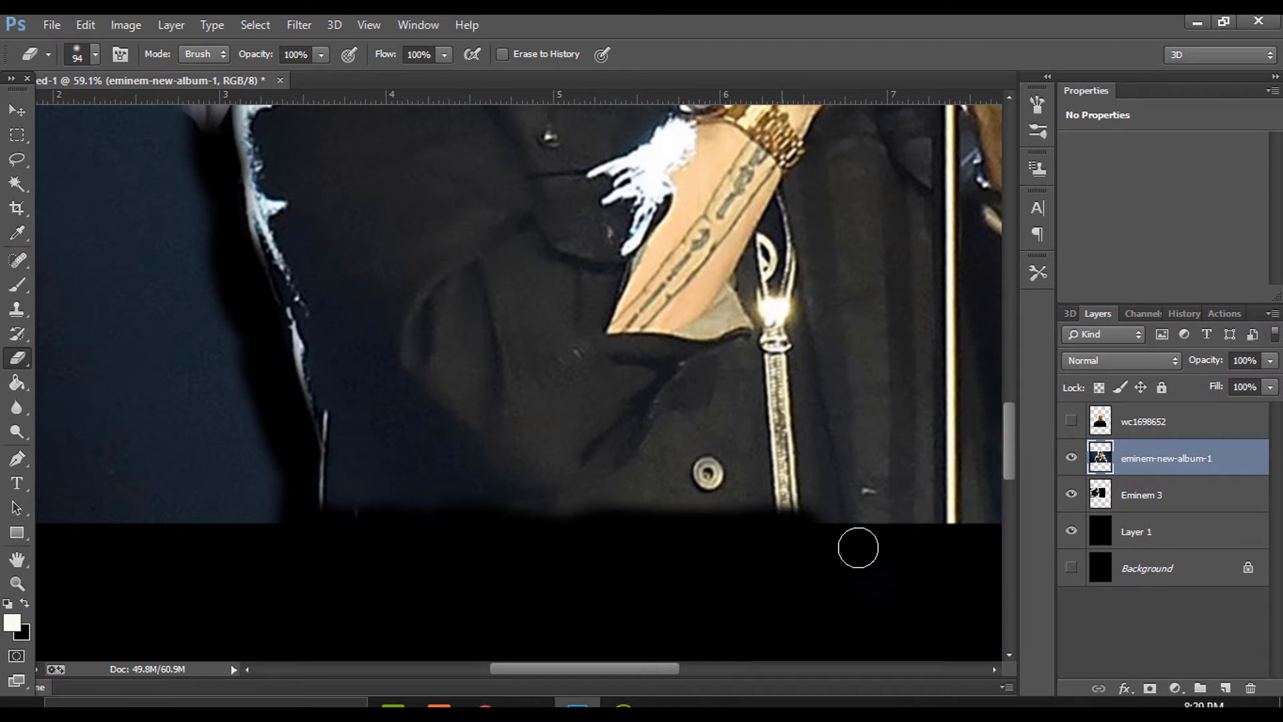
scroll(582, 494, down, 5)
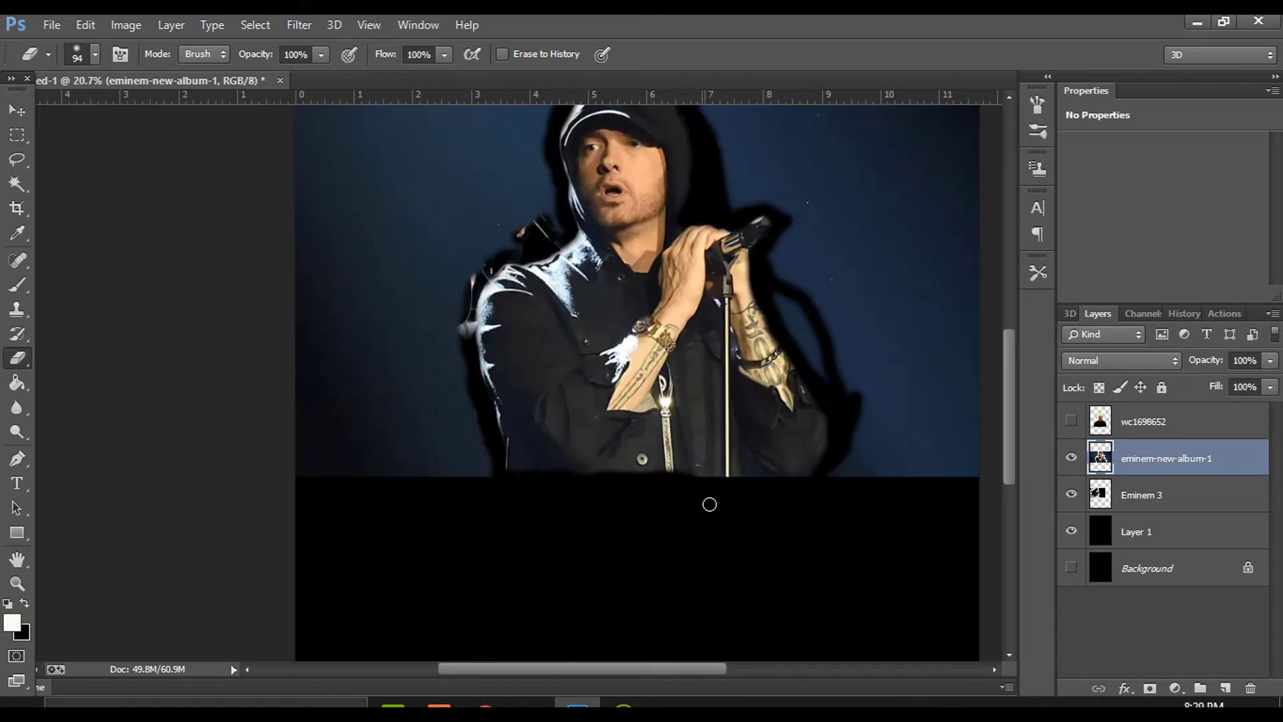
drag(803, 487, 908, 456)
mouse_move(309, 461)
mouse_down()
mouse_move(338, 344)
mouse_move(318, 487)
mouse_up()
Enlarge the eraser to 296 px and erase all the remaining blue background around the figure
right_click(343, 421)
click(549, 511)
right_click(322, 487)
click(501, 490)
mouse_move(320, 242)
mouse_down()
mouse_move(327, 441)
mouse_move(329, 424)
mouse_move(437, 418)
mouse_move(429, 368)
mouse_move(341, 387)
mouse_move(501, 238)
mouse_move(538, 230)
mouse_move(488, 362)
mouse_up()
scroll(372, 358, up, 3)
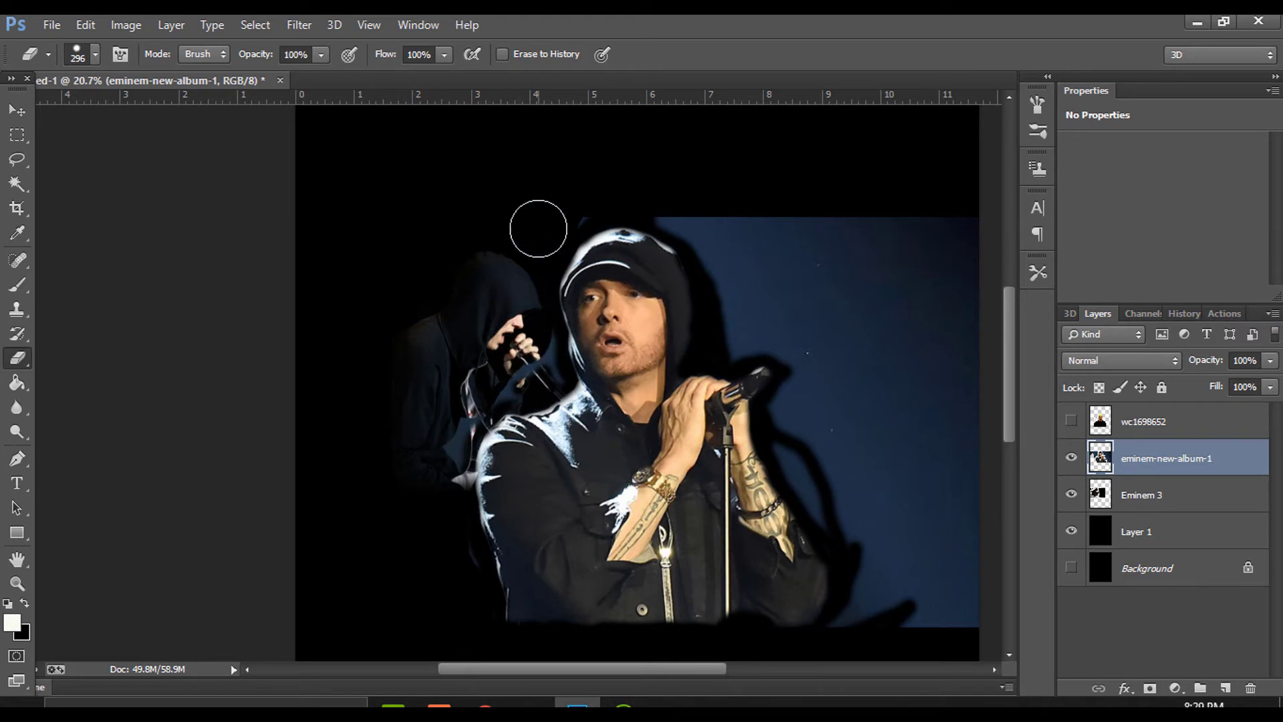
mouse_move(531, 196)
mouse_down()
mouse_move(985, 423)
mouse_move(954, 309)
mouse_move(802, 281)
mouse_move(831, 220)
mouse_move(619, 200)
mouse_move(741, 398)
mouse_up()
drag(713, 323, 632, 208)
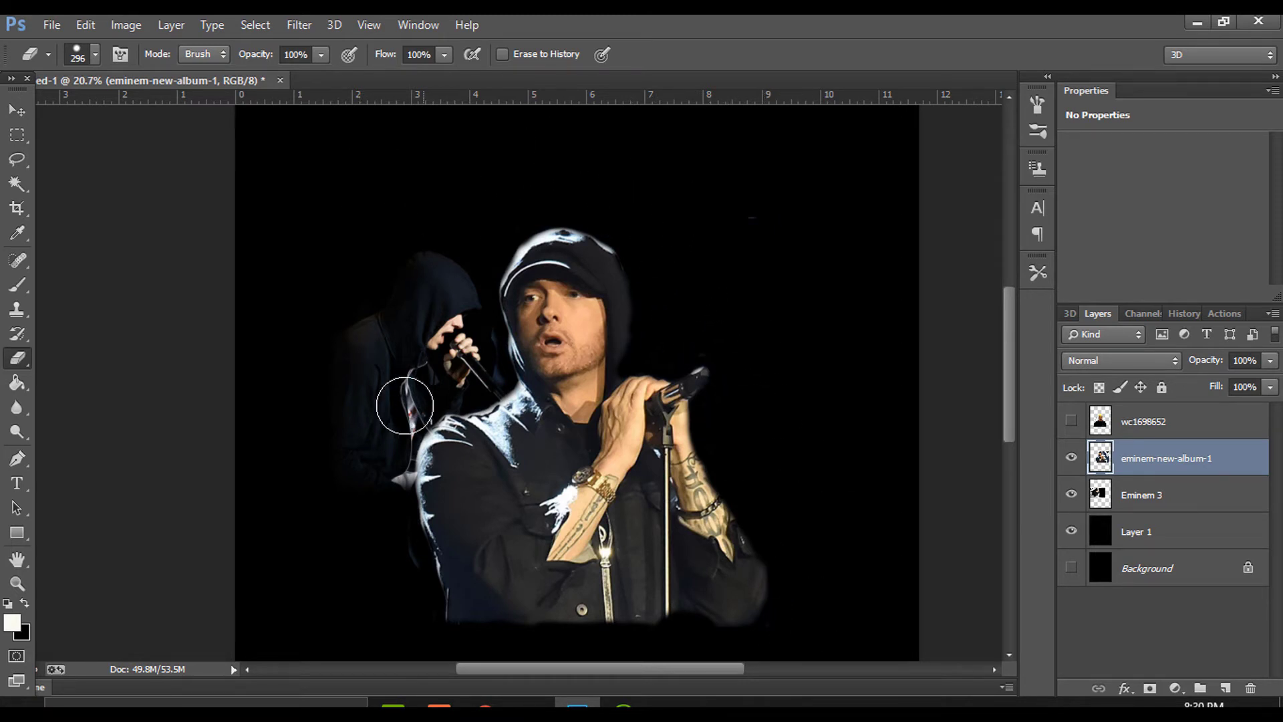
right_click(795, 310)
drag(998, 405, 942, 404)
click(737, 230)
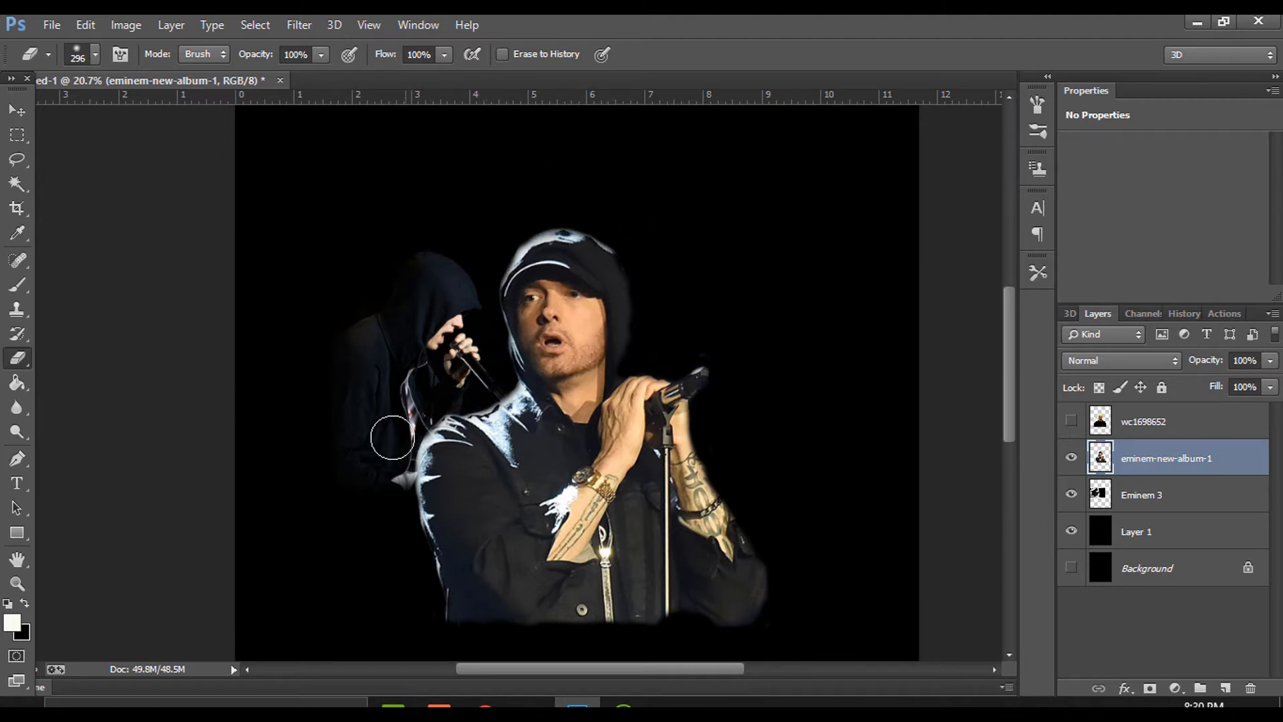
Scale the eminem-new-album-1 figure down to about half its size
click(10, 125)
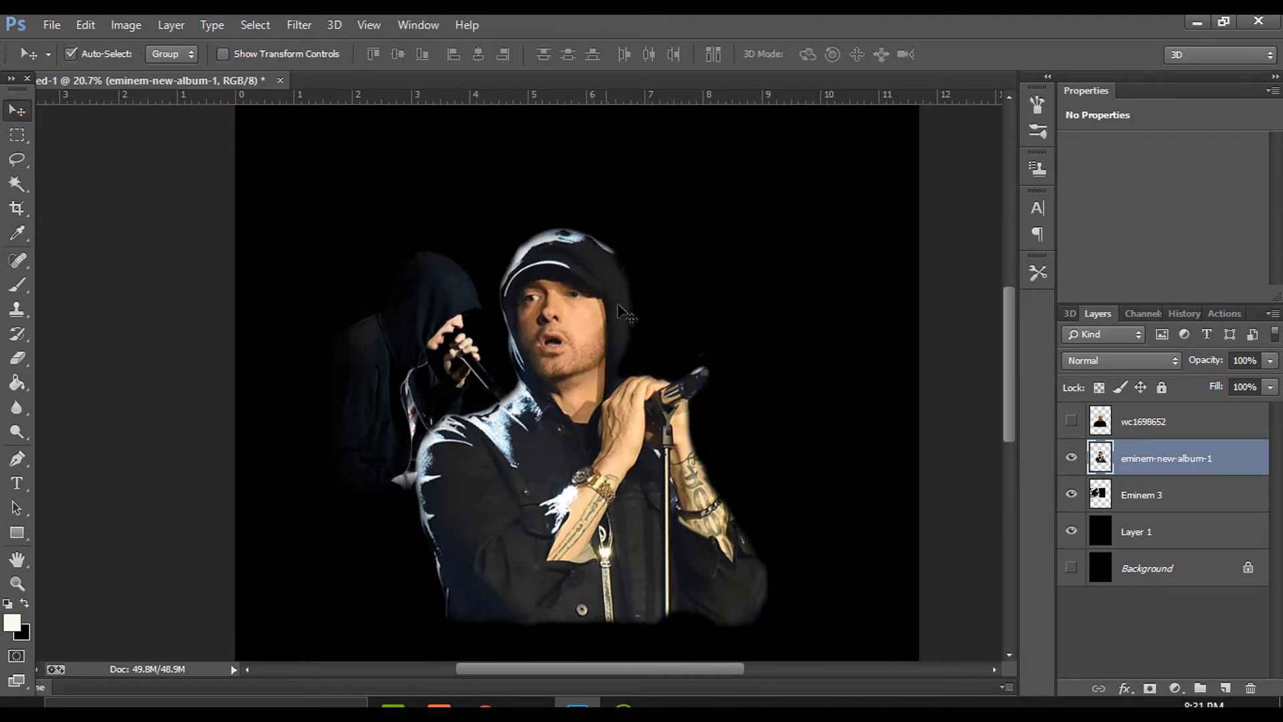
key(ctrl+t)
drag(774, 219, 567, 448)
click(848, 54)
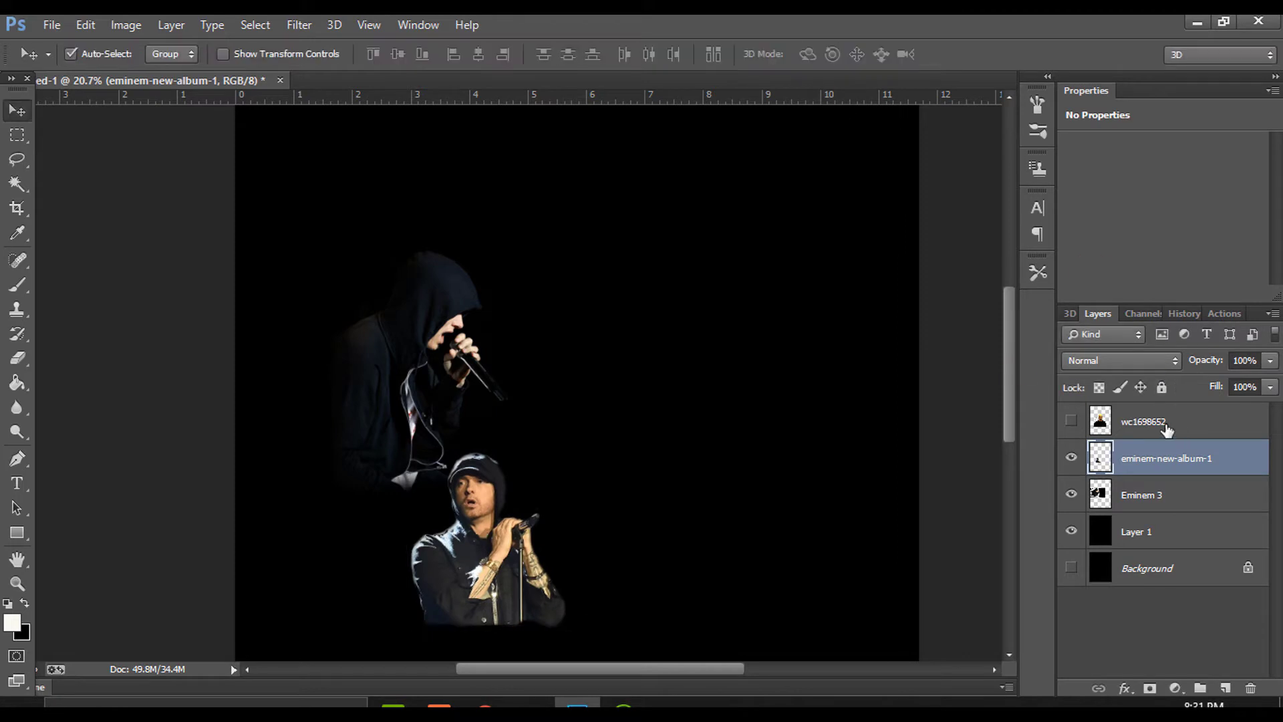
Show the wc1698652 portrait and place the eminem-new-album-1 figure at its right shoulder, layered behind it
click(1166, 426)
click(1071, 420)
click(1188, 468)
drag(1170, 459, 1170, 418)
drag(486, 586, 695, 418)
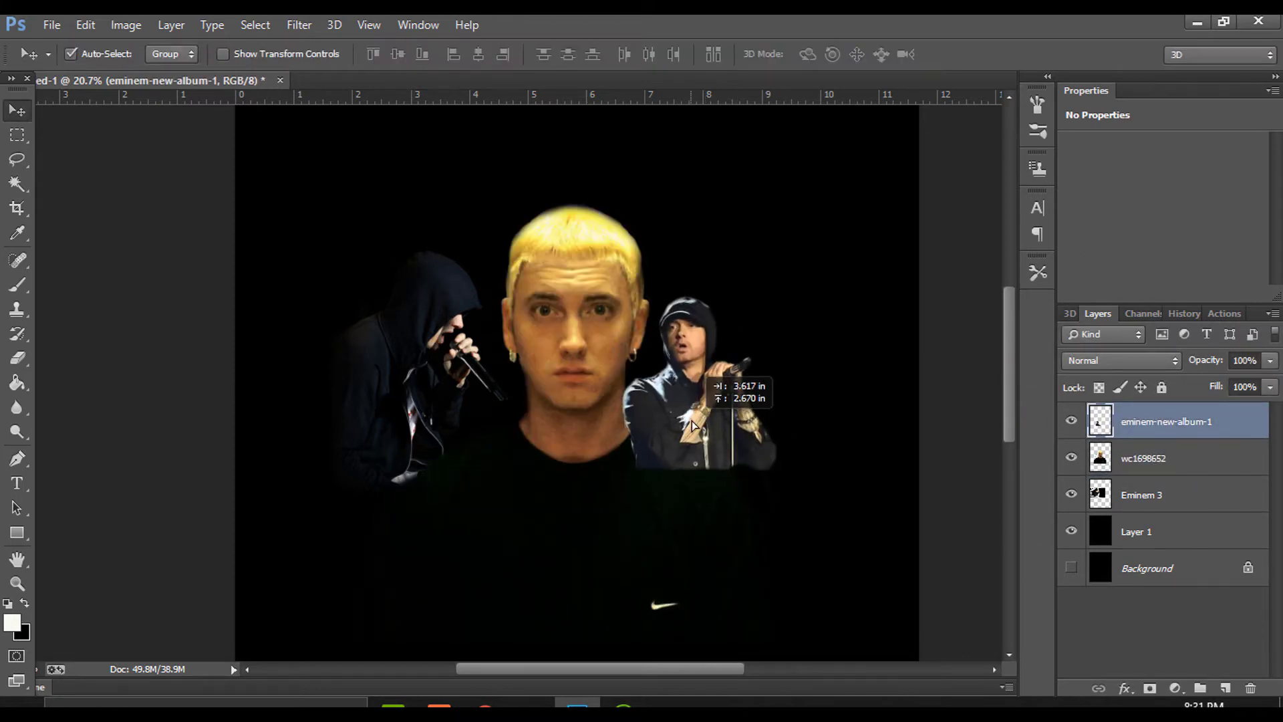
drag(1184, 466, 1184, 471)
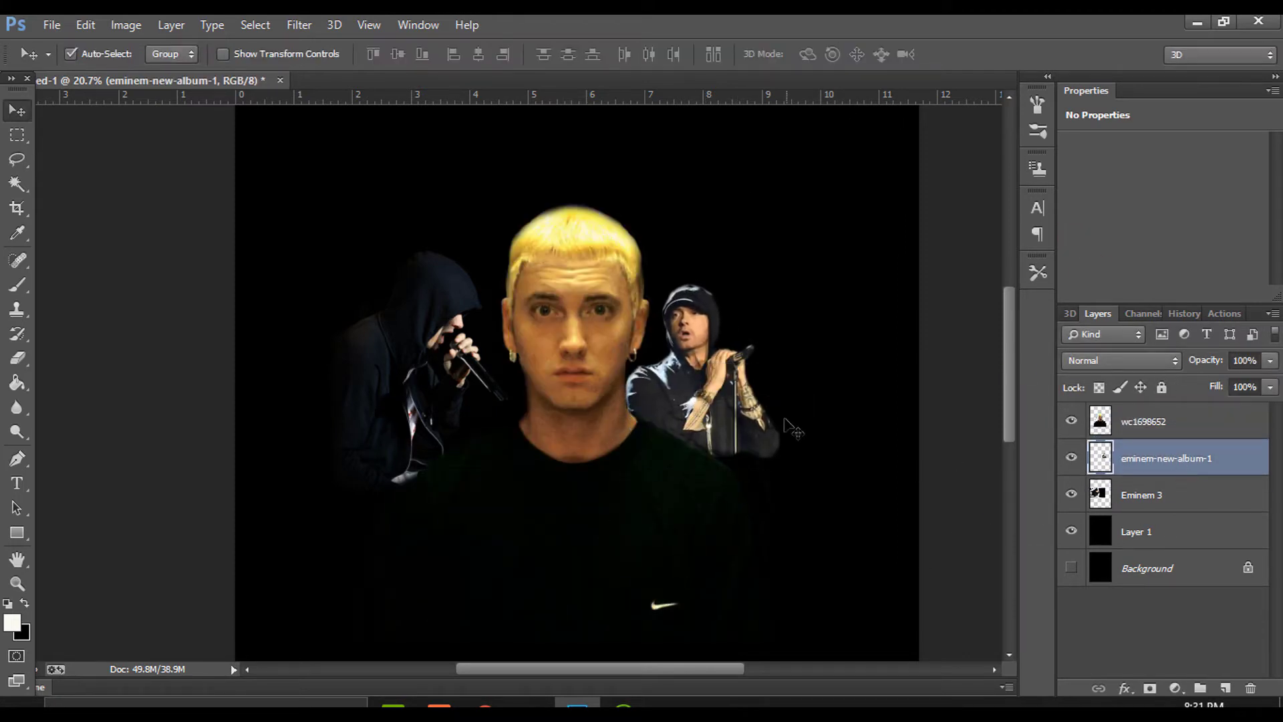
drag(735, 381, 744, 403)
Darken the eminem-new-album-1 figure with Levels, setting the black input level to 42
click(125, 25)
mouse_move(177, 73)
click(361, 92)
drag(754, 312, 779, 315)
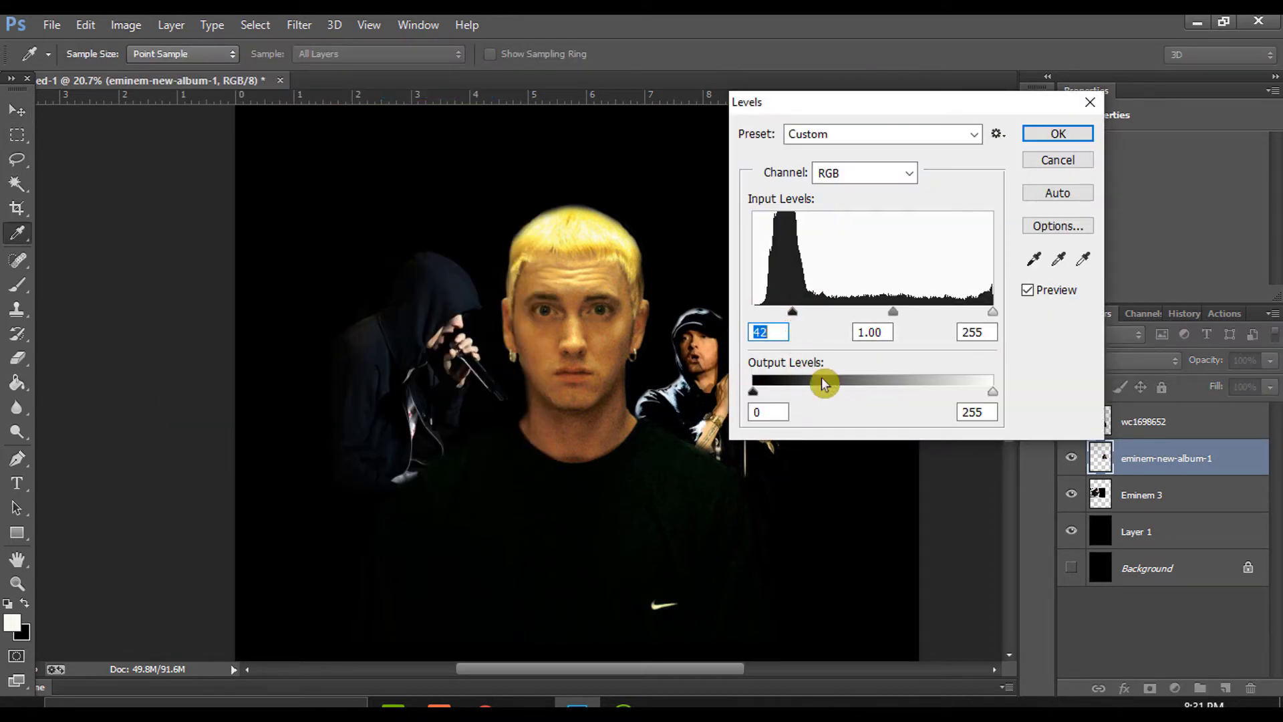
key(Return)
key(v)
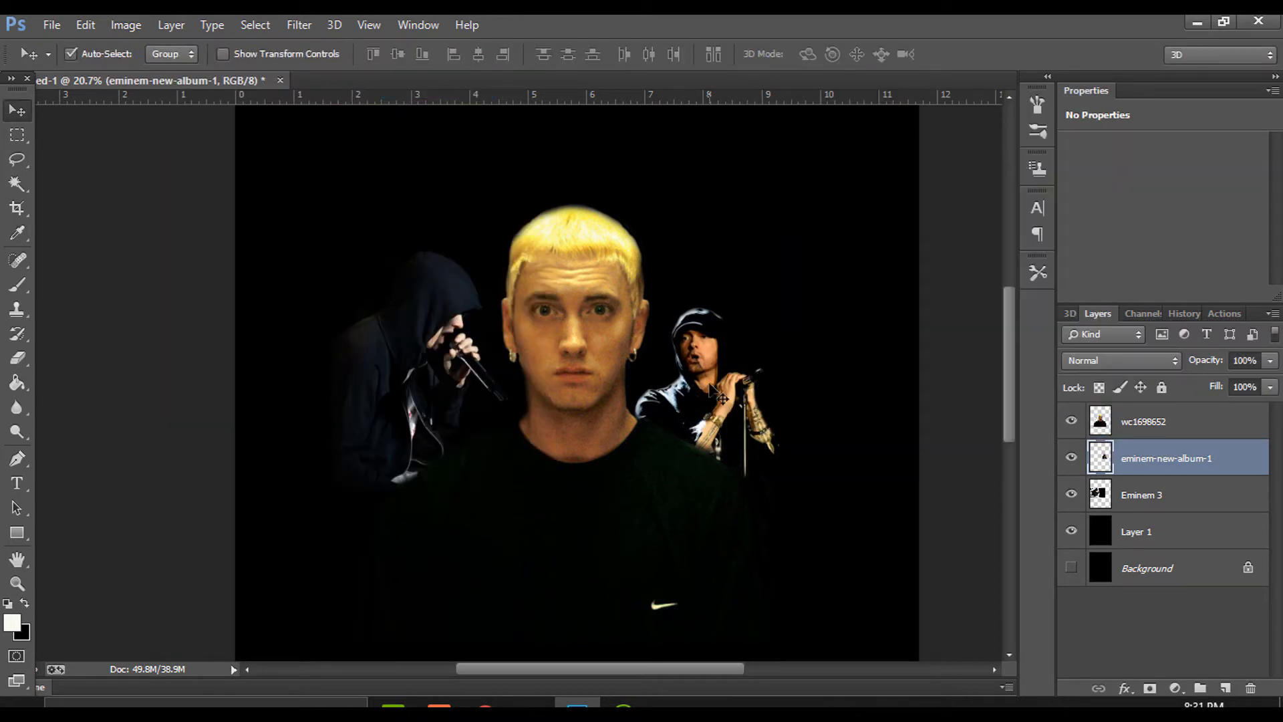
Apply Levels to the eminem-new-album-1 figure again with the black input level at 60
click(126, 24)
click(364, 88)
drag(754, 312, 797, 314)
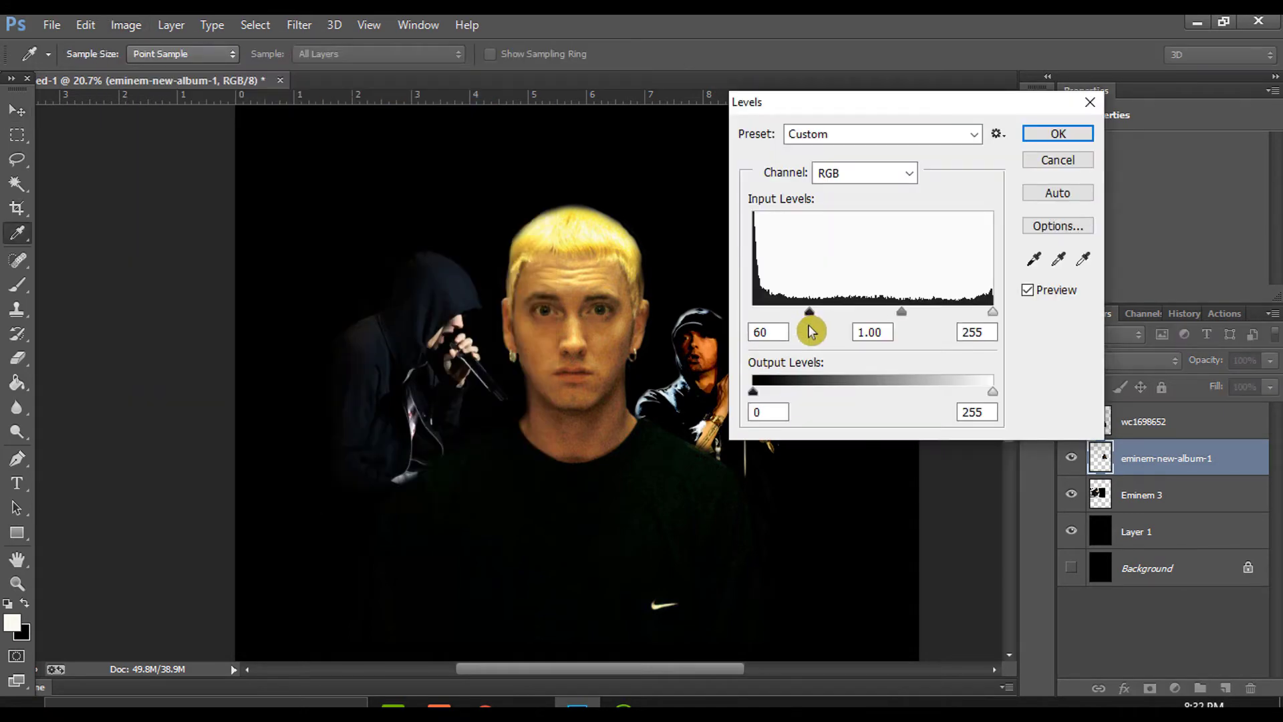
click(1059, 136)
Adjust the wc1698652 portrait with Levels, setting the input levels to 5, 0.90 and 216
key(alt+bracketright)
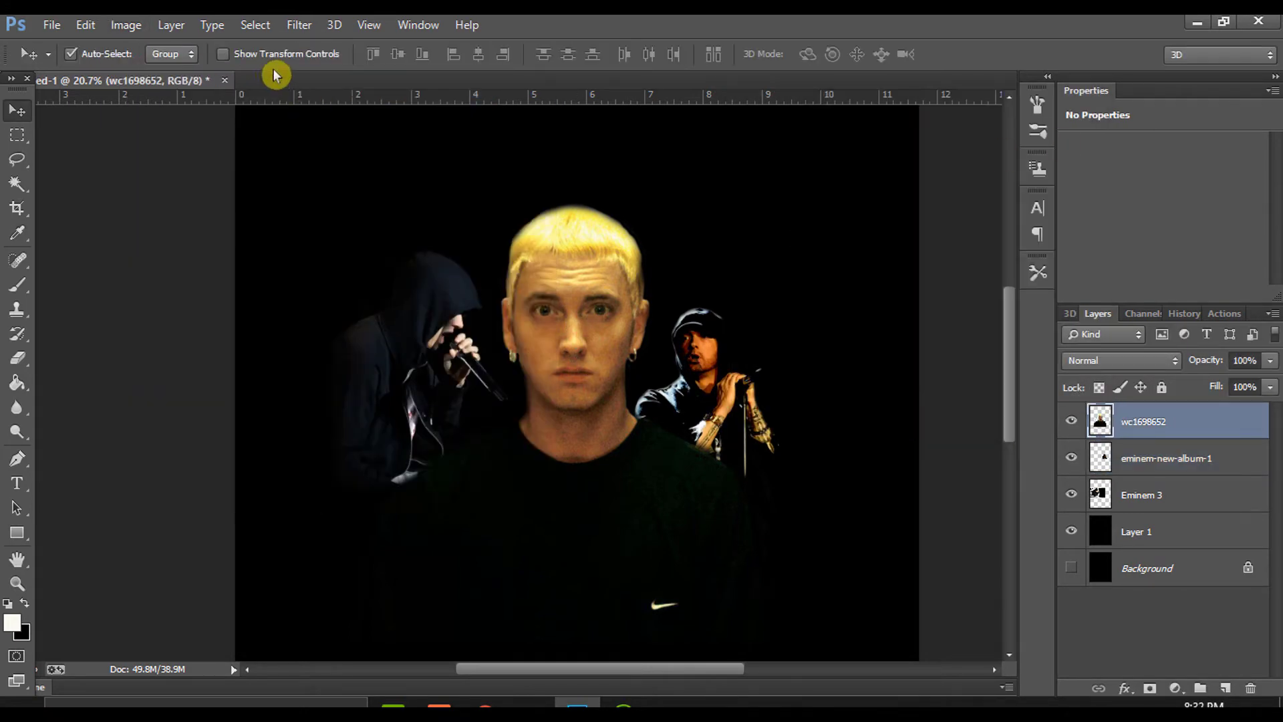
click(125, 25)
mouse_move(173, 68)
click(395, 94)
drag(754, 312, 746, 328)
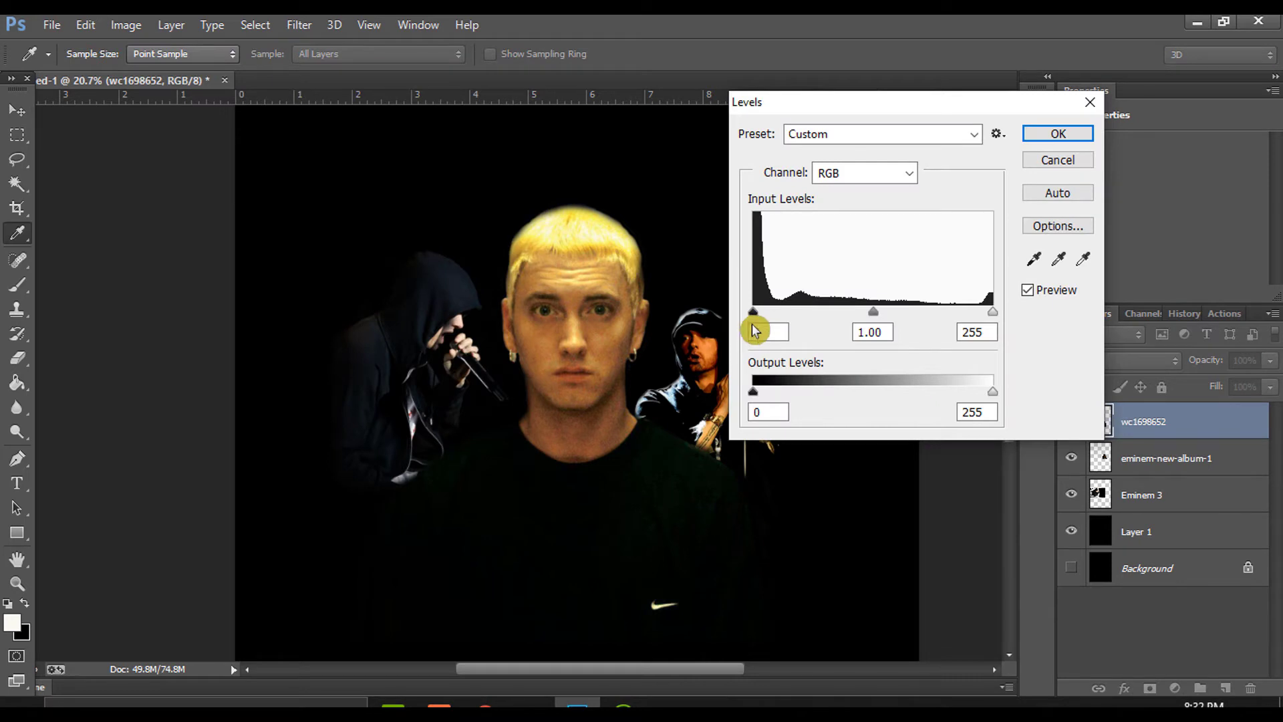
click(874, 314)
drag(986, 310, 957, 315)
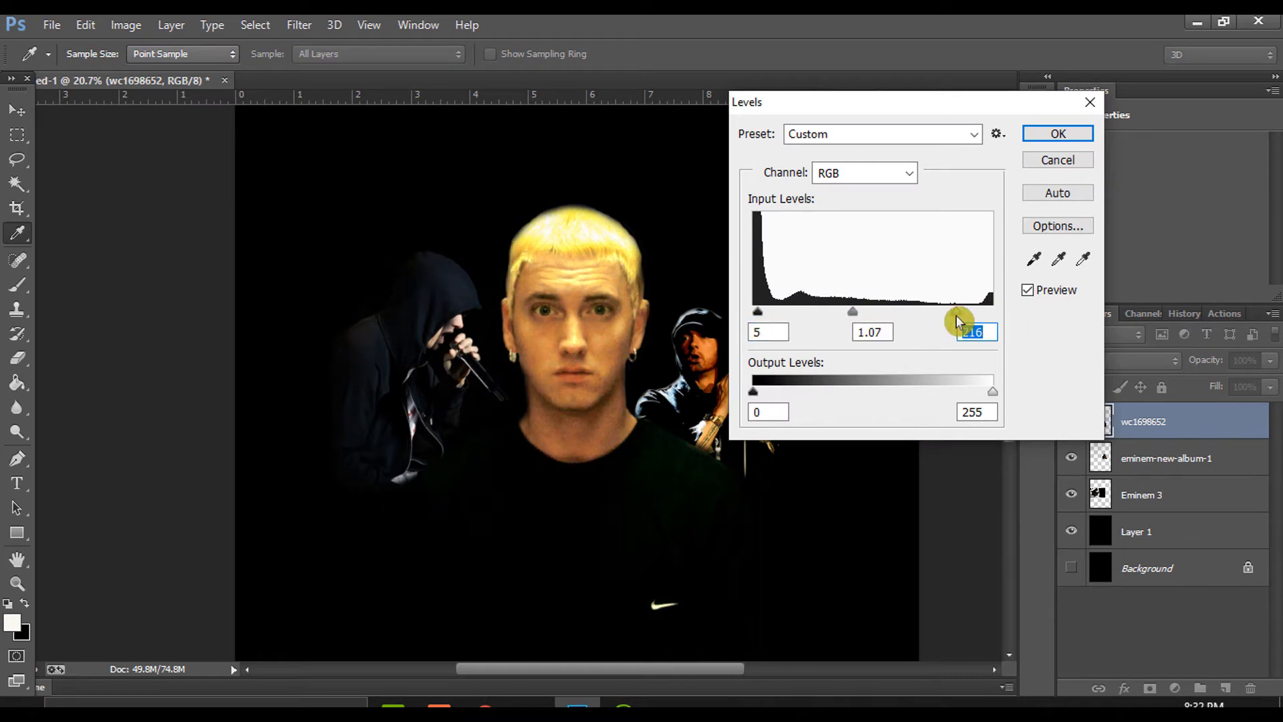
click(863, 316)
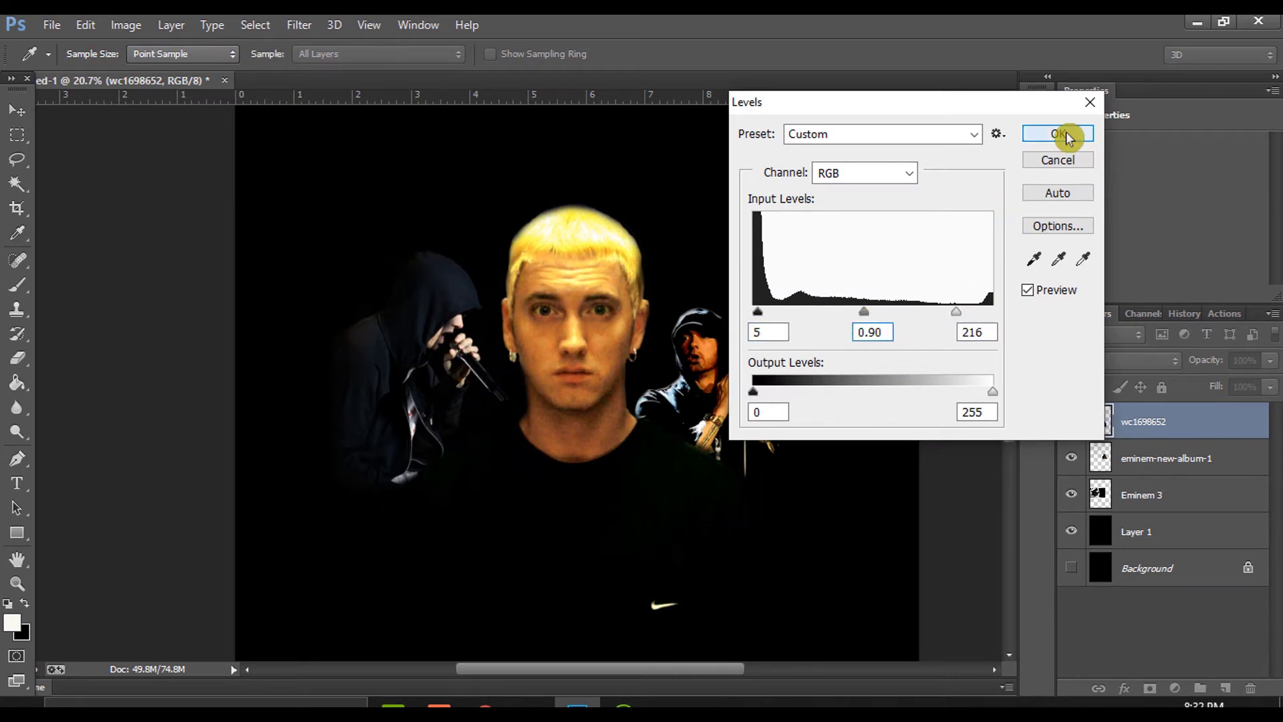
click(1057, 133)
Adjust the tones of the Eminem 3 layer with Levels
key(alt+bracketleft)
key(alt+bracketleft)
click(127, 25)
mouse_move(181, 68)
click(374, 87)
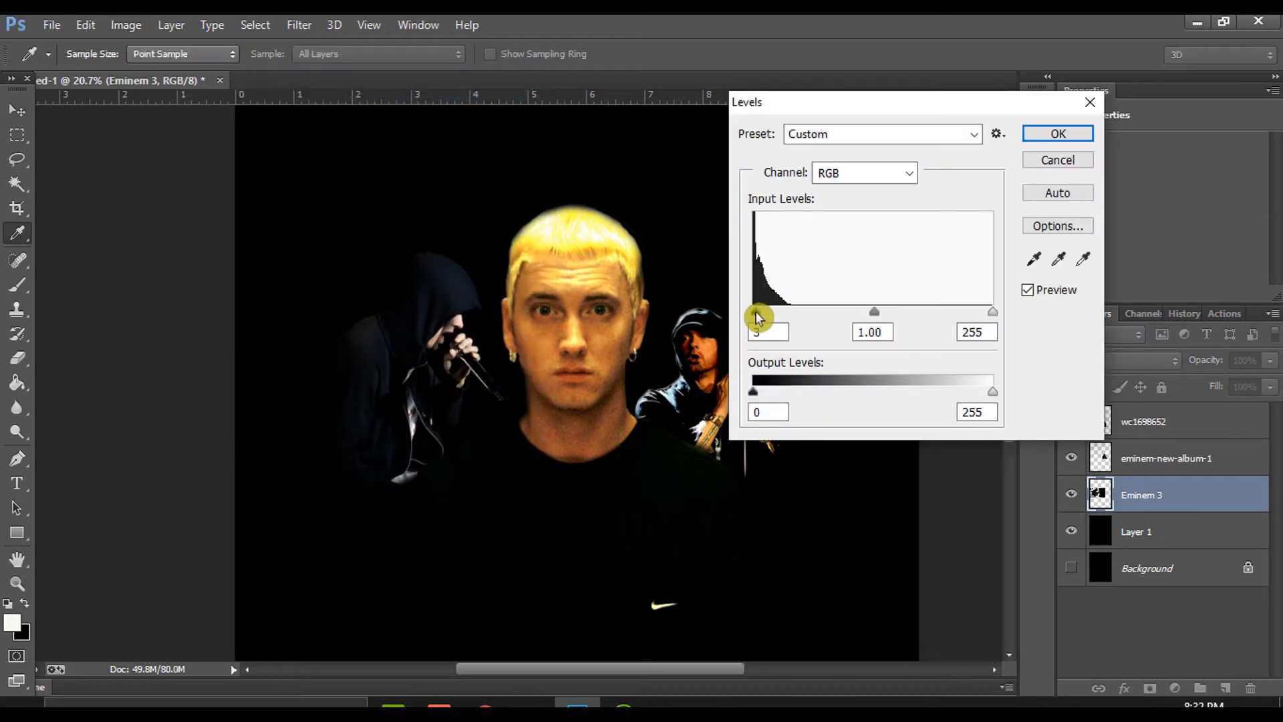
click(871, 317)
click(992, 311)
click(1057, 134)
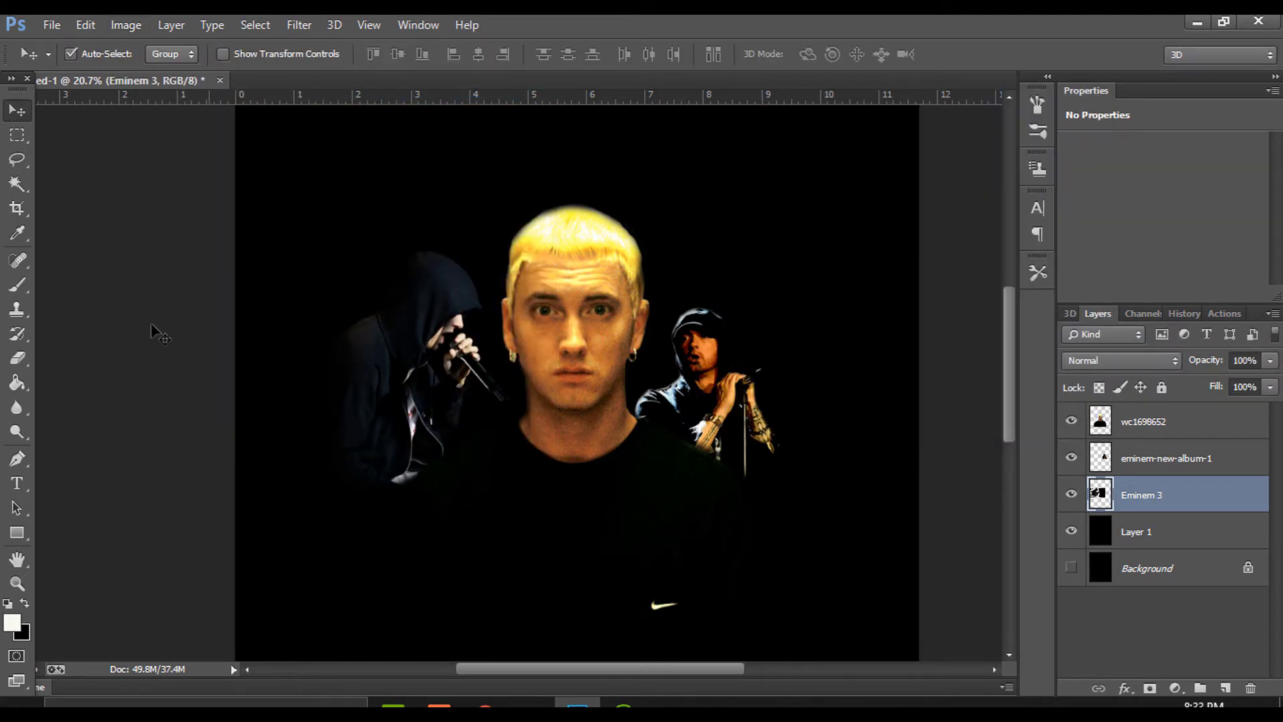
Add the white text LOSE YOURSELF in Century at 8 mm and position it just above the portrait's head
key(t)
click(353, 210)
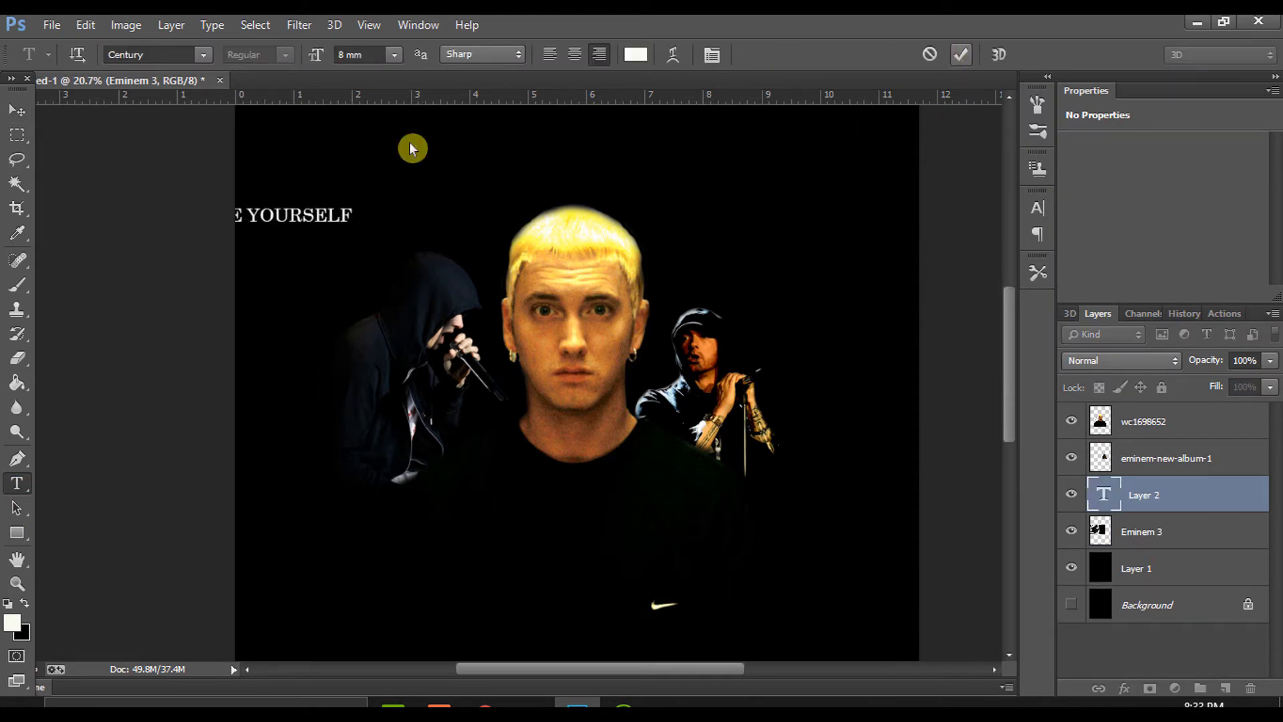
key(v)
drag(371, 218, 467, 201)
key(ctrl+z)
drag(315, 221, 548, 195)
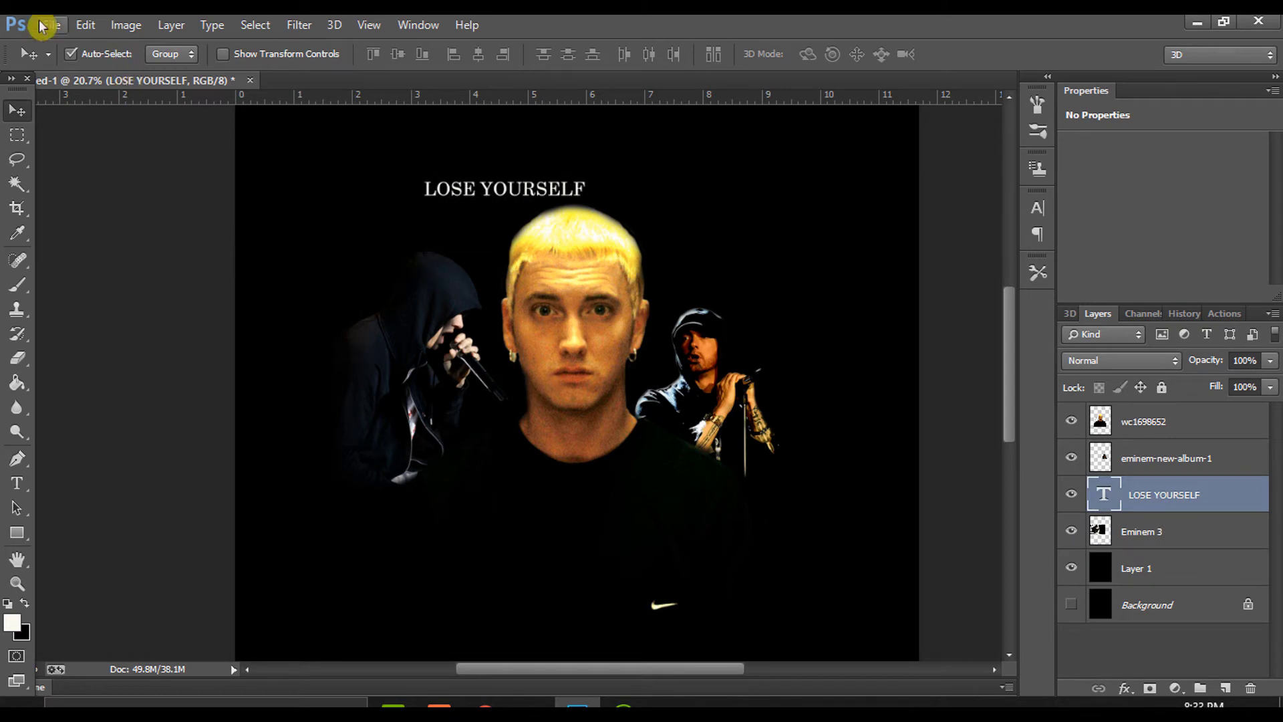
Change the LOSE YOURSELF text's font to Another Danger
click(18, 486)
click(204, 54)
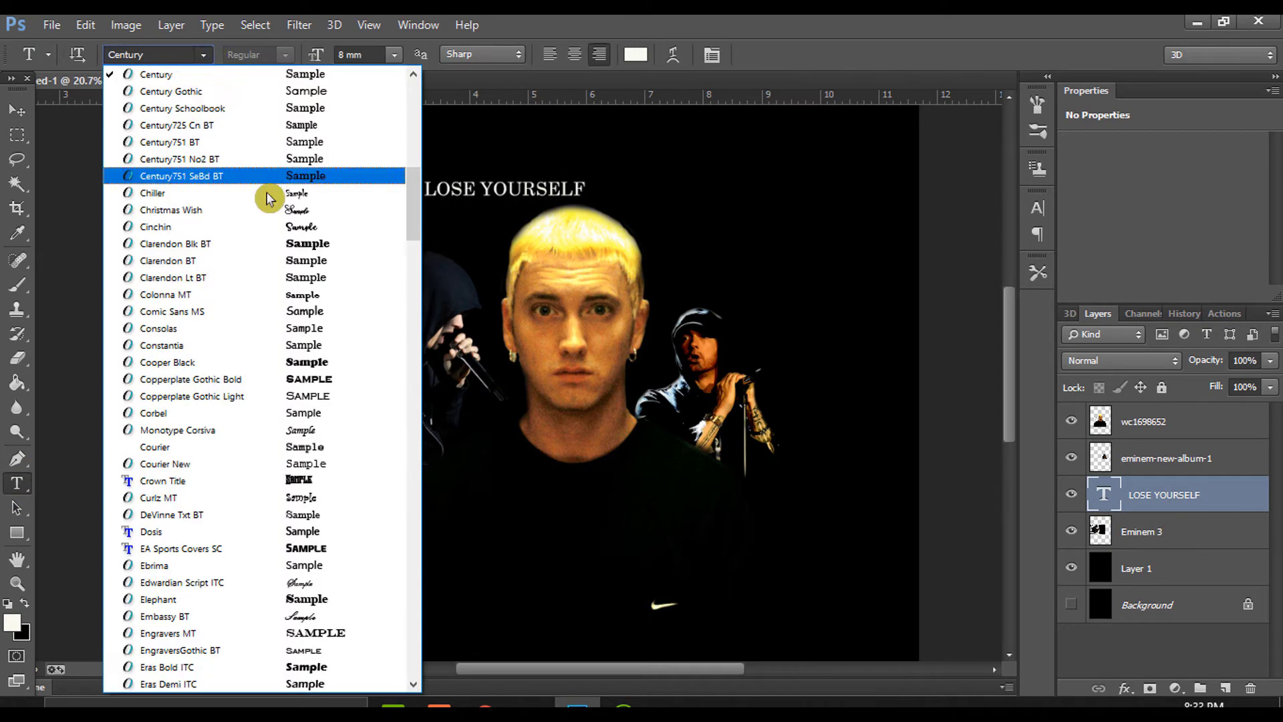
scroll(281, 194, up, 15)
click(302, 164)
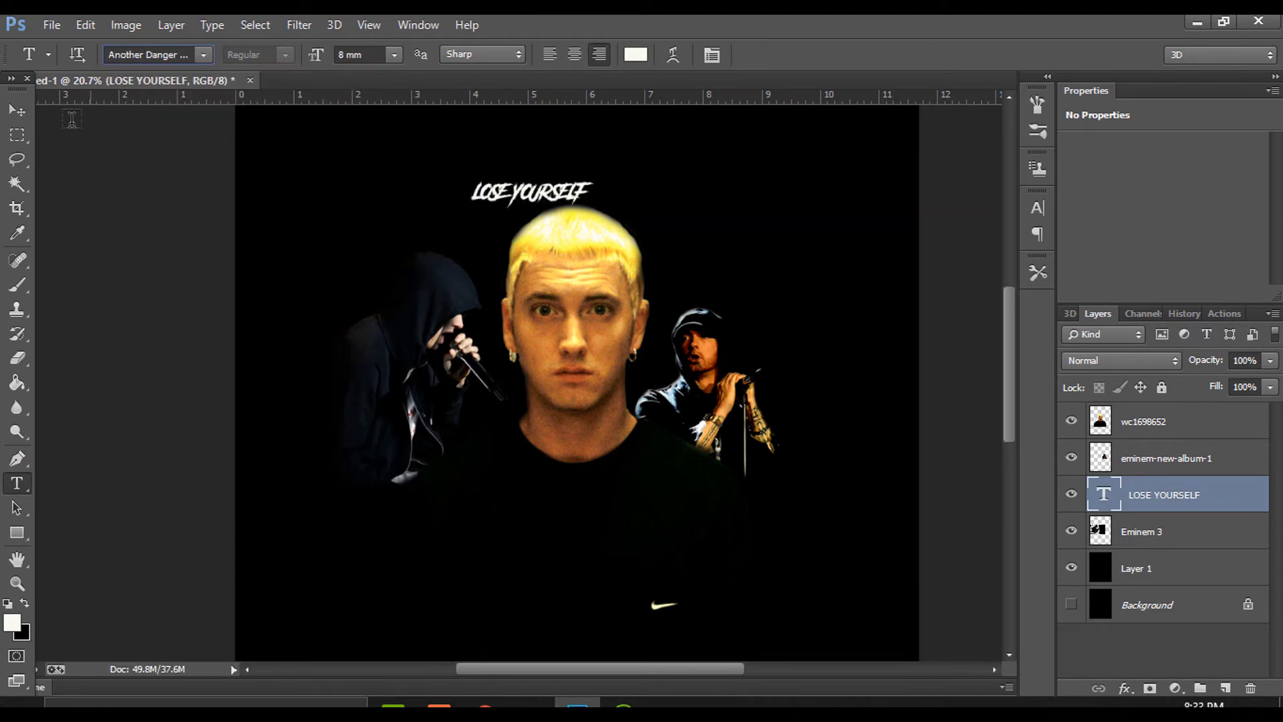
Enlarge the LOSE YOURSELF title to span most of the canvas width above the portrait's head
key(v)
key(ctrl+t)
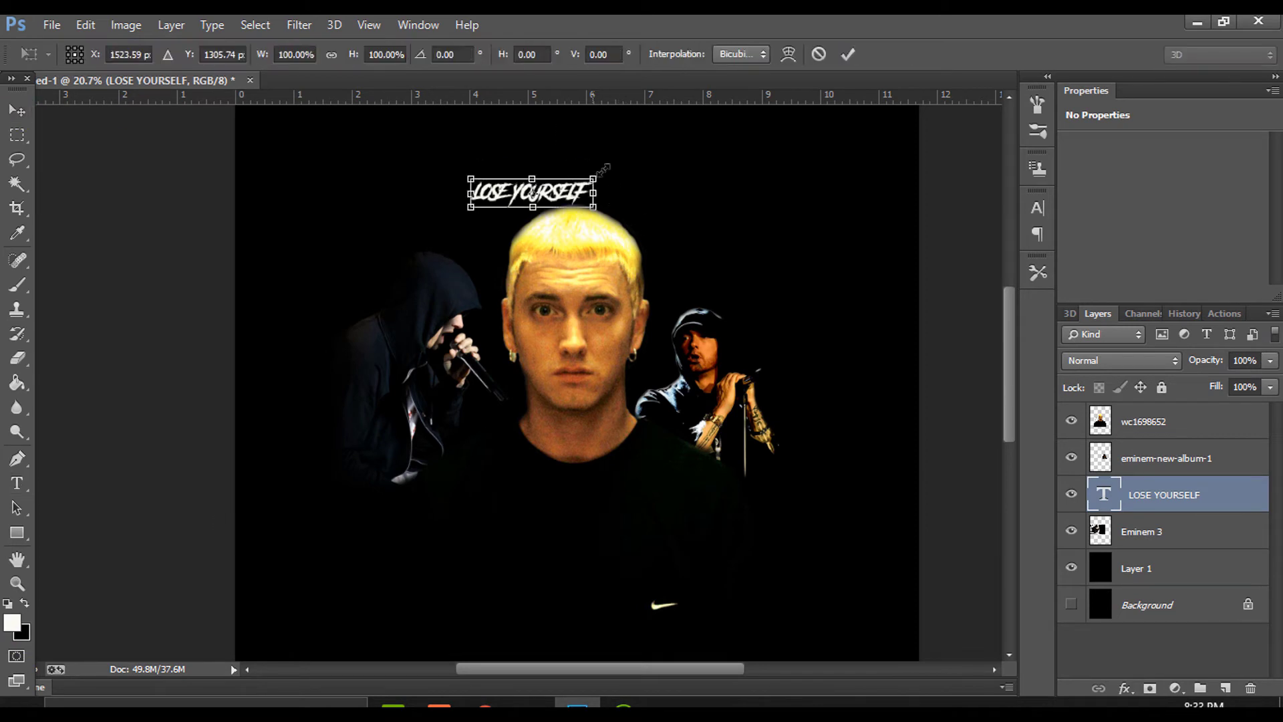
drag(595, 177, 777, 210)
scroll(775, 209, up, 1)
drag(470, 220, 355, 194)
scroll(756, 270, up, 2)
scroll(756, 270, down, 4)
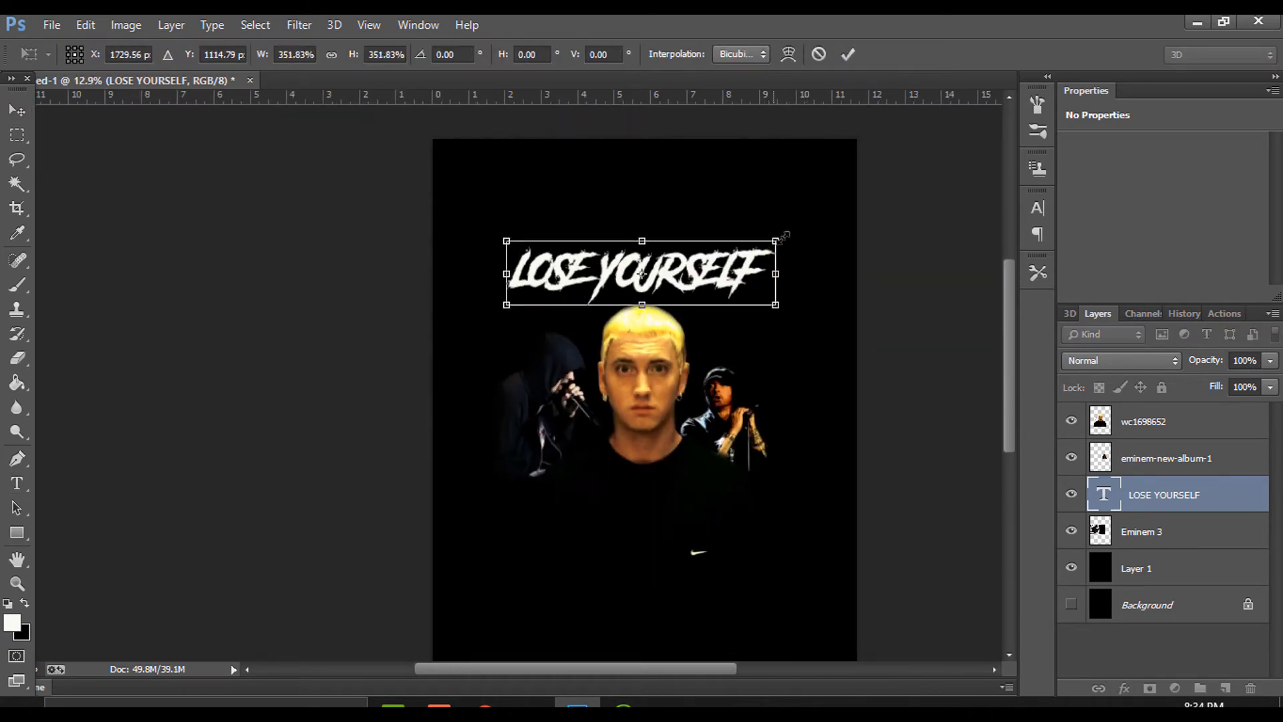
drag(782, 237, 820, 203)
click(848, 54)
Enlarge the three Eminem figures together and shift the LOSE YOURSELF title slightly upward
click(553, 421)
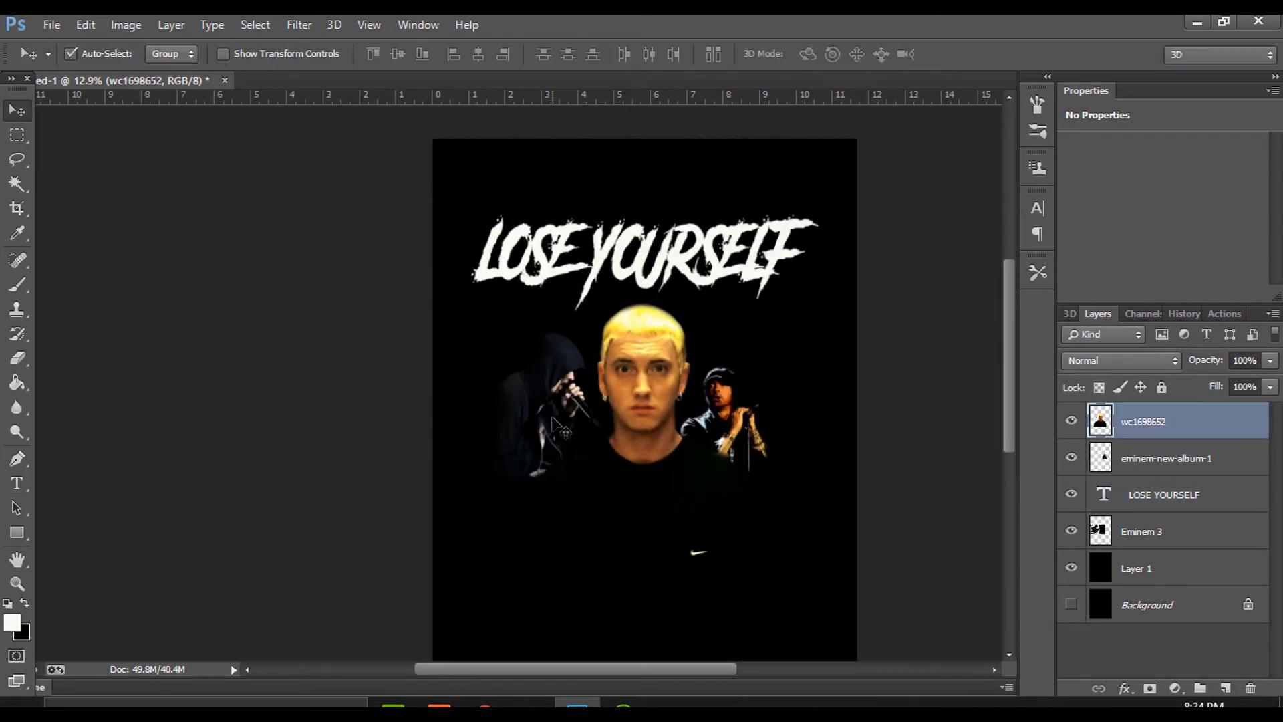
shift+click(553, 421)
shift+click(748, 431)
key(ctrl+t)
drag(776, 579, 850, 632)
click(848, 54)
drag(772, 278, 779, 257)
key(i)
key(m)
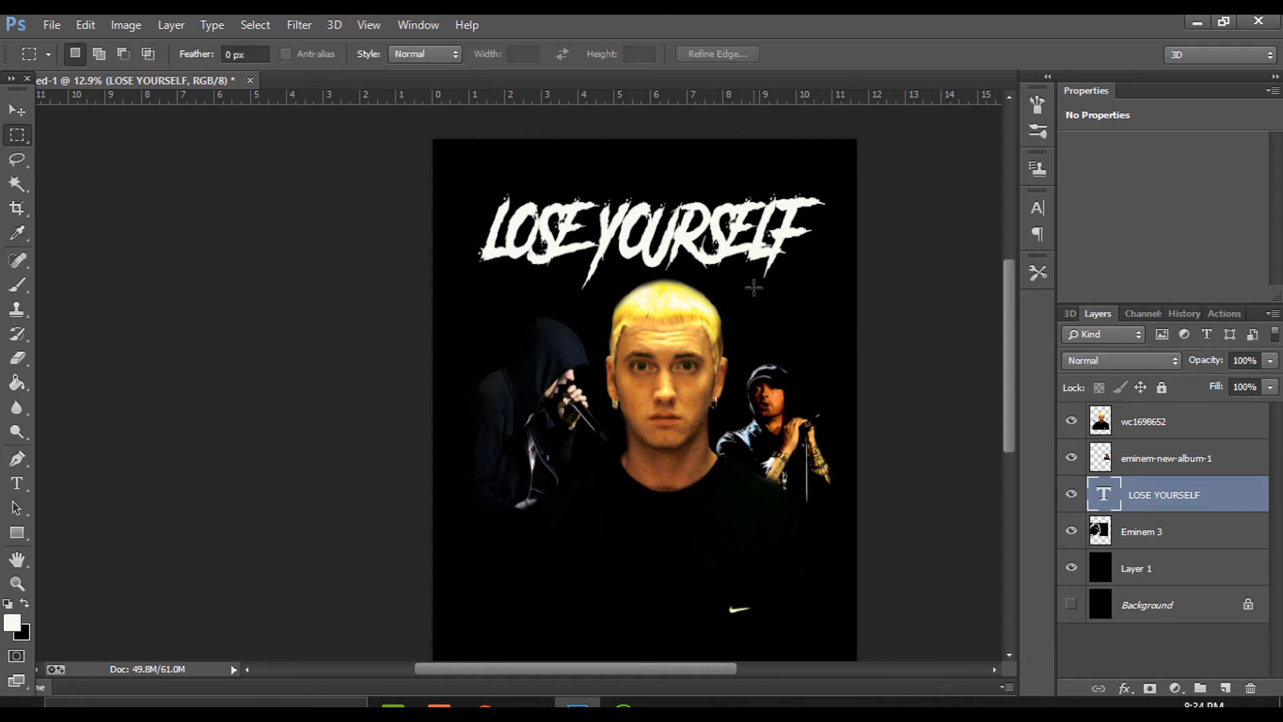
scroll(750, 247, up, 2)
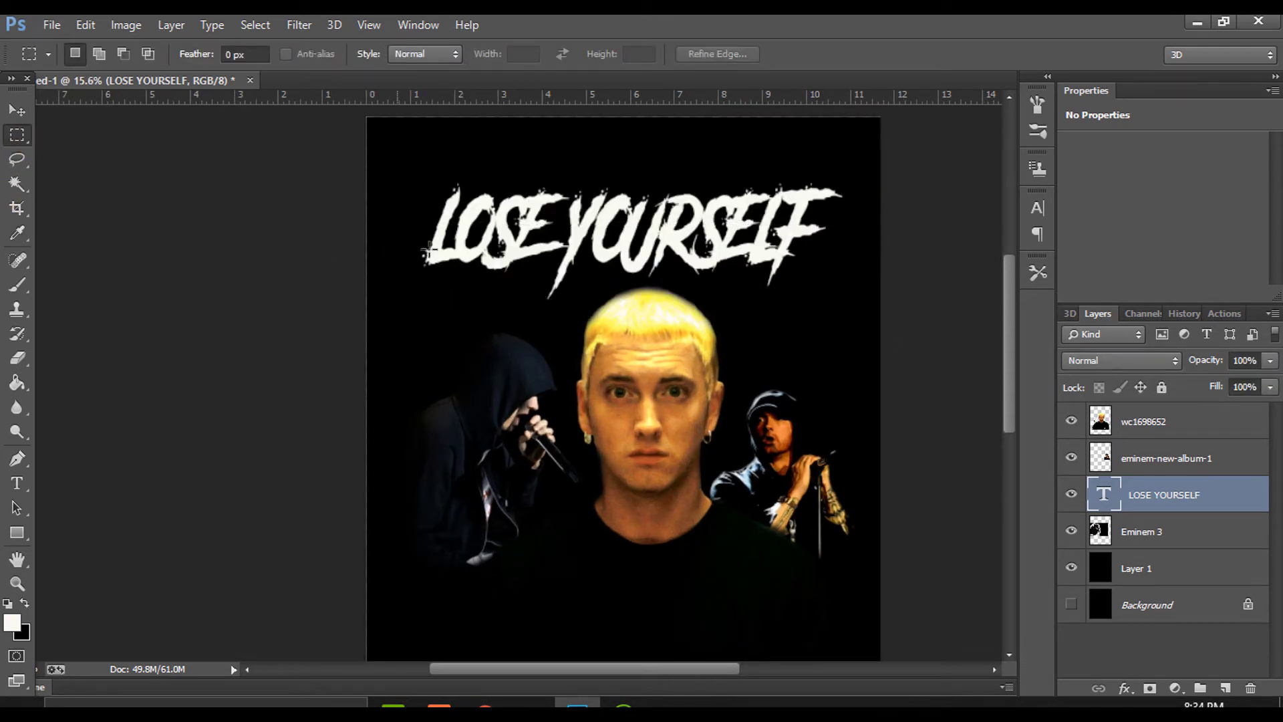
drag(409, 235, 851, 288)
key(ctrl+j)
click(681, 295)
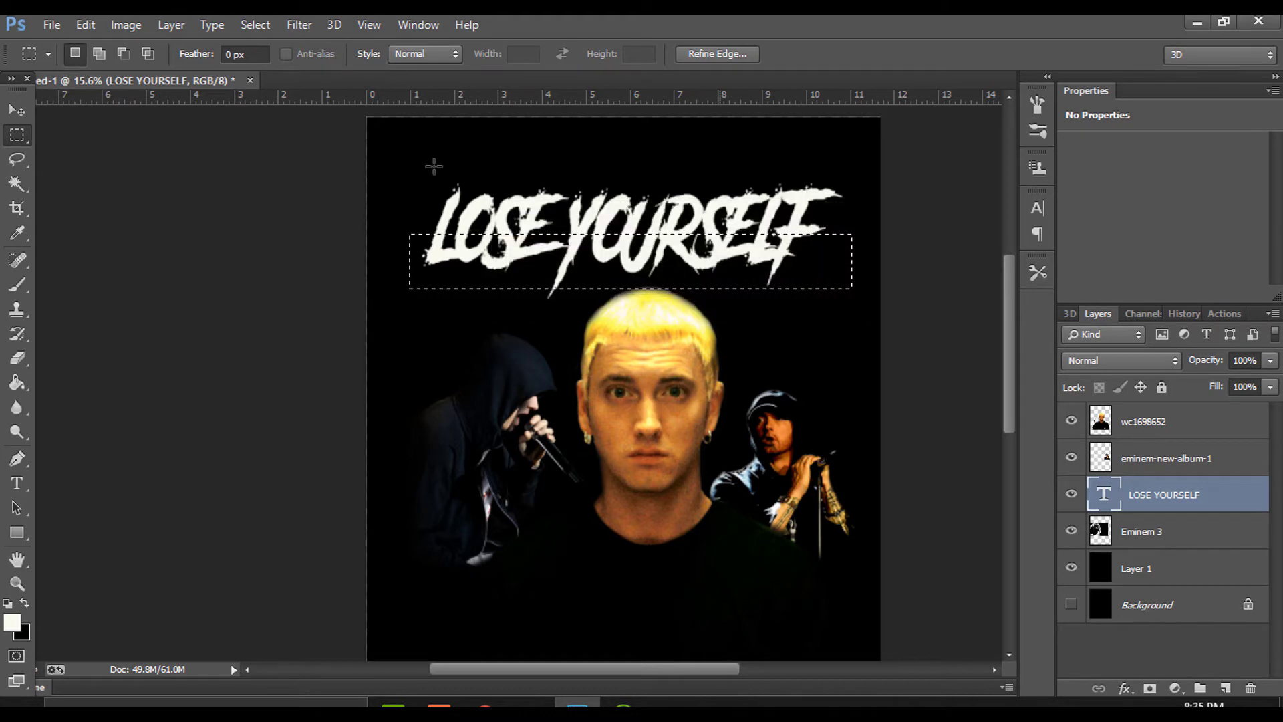
key(v)
Pick a golden yellow foreground colour and rasterize the LOSE YOURSELF text layer for filling
key(i)
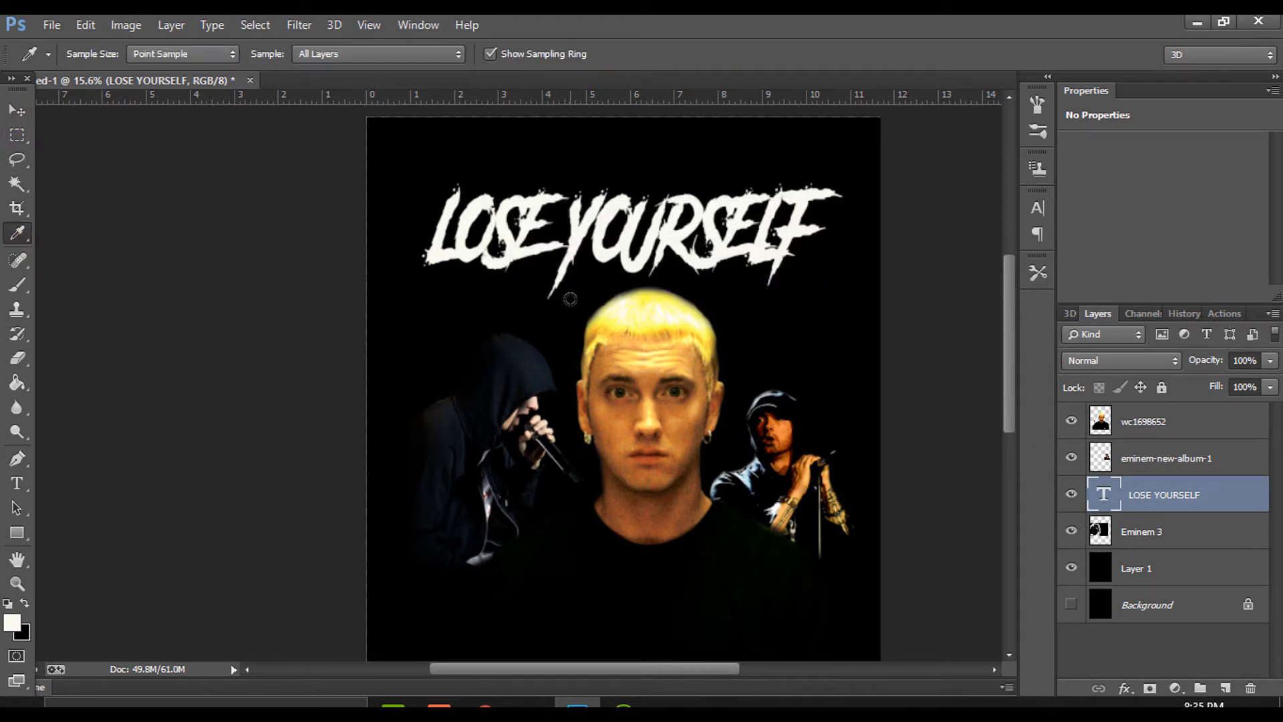
click(18, 383)
click(622, 231)
key(Return)
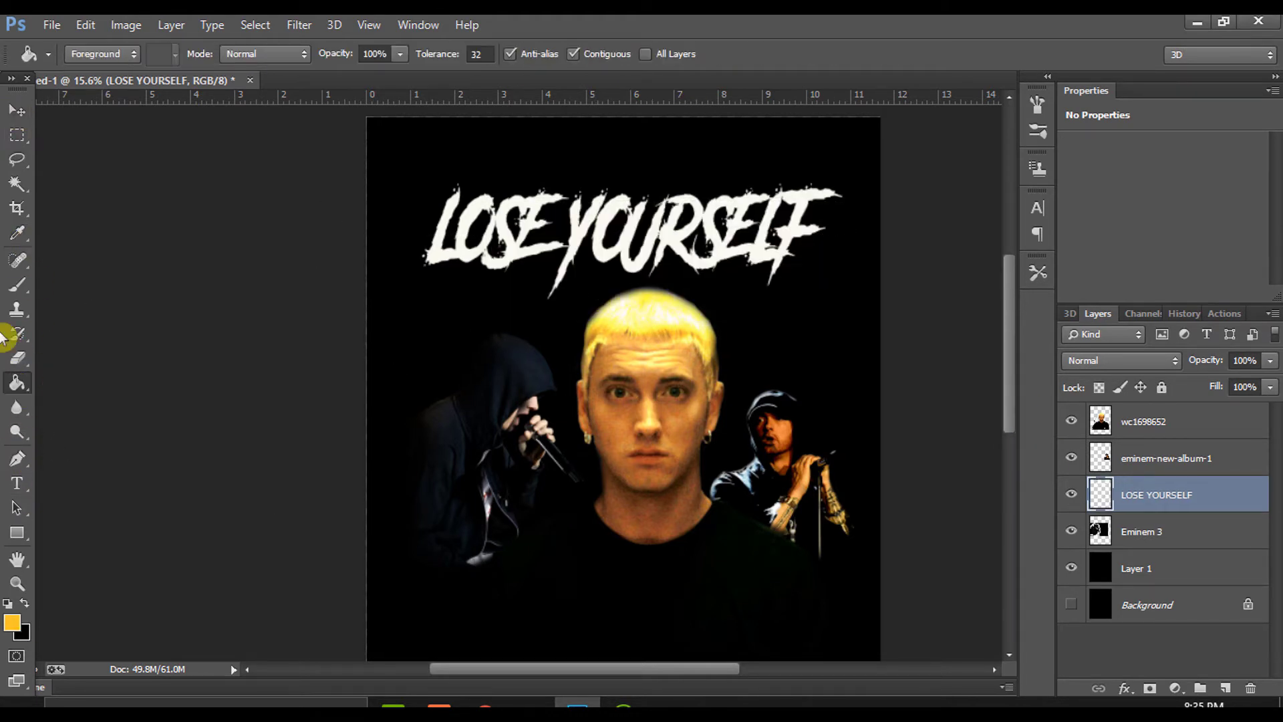
Copy the lower half of the LOSE YOURSELF title onto its own layer, hiding the central portrait and the original title
click(17, 135)
mouse_move(405, 233)
mouse_down()
mouse_move(434, 260)
mouse_move(849, 283)
mouse_up()
click(1071, 420)
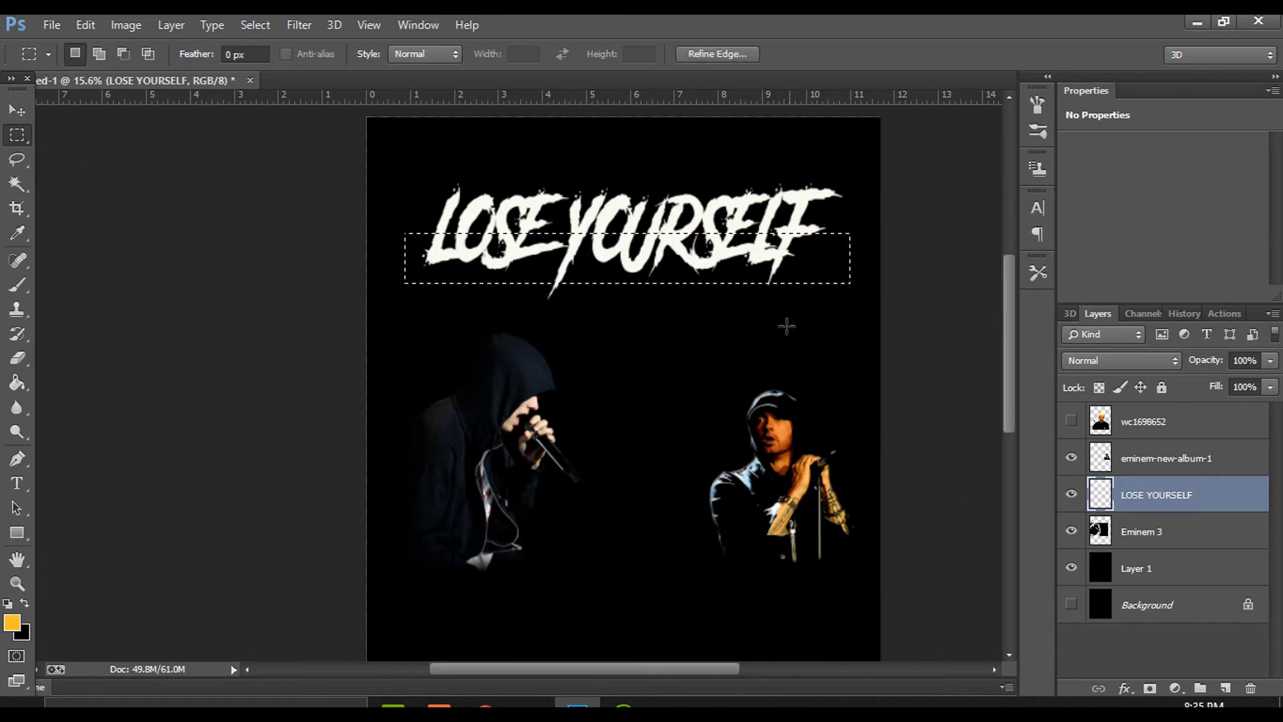
key(ctrl+d)
drag(397, 231, 835, 320)
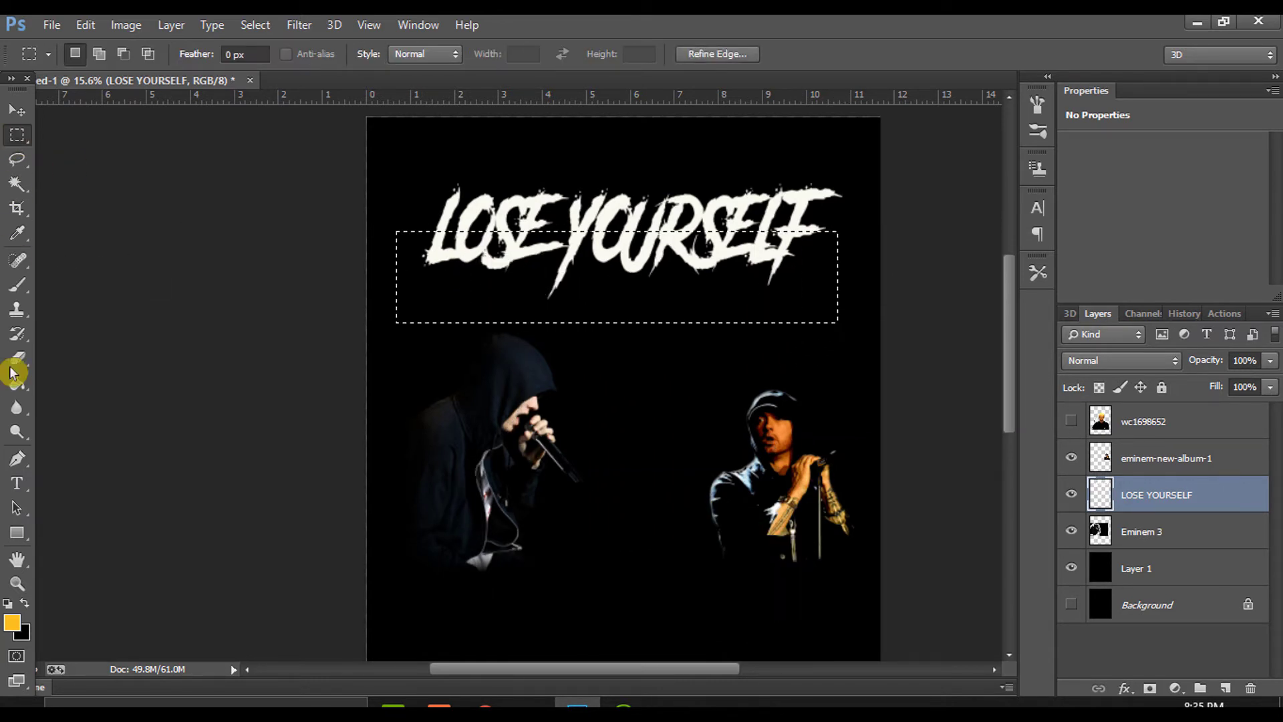
key(ctrl+j)
click(1071, 531)
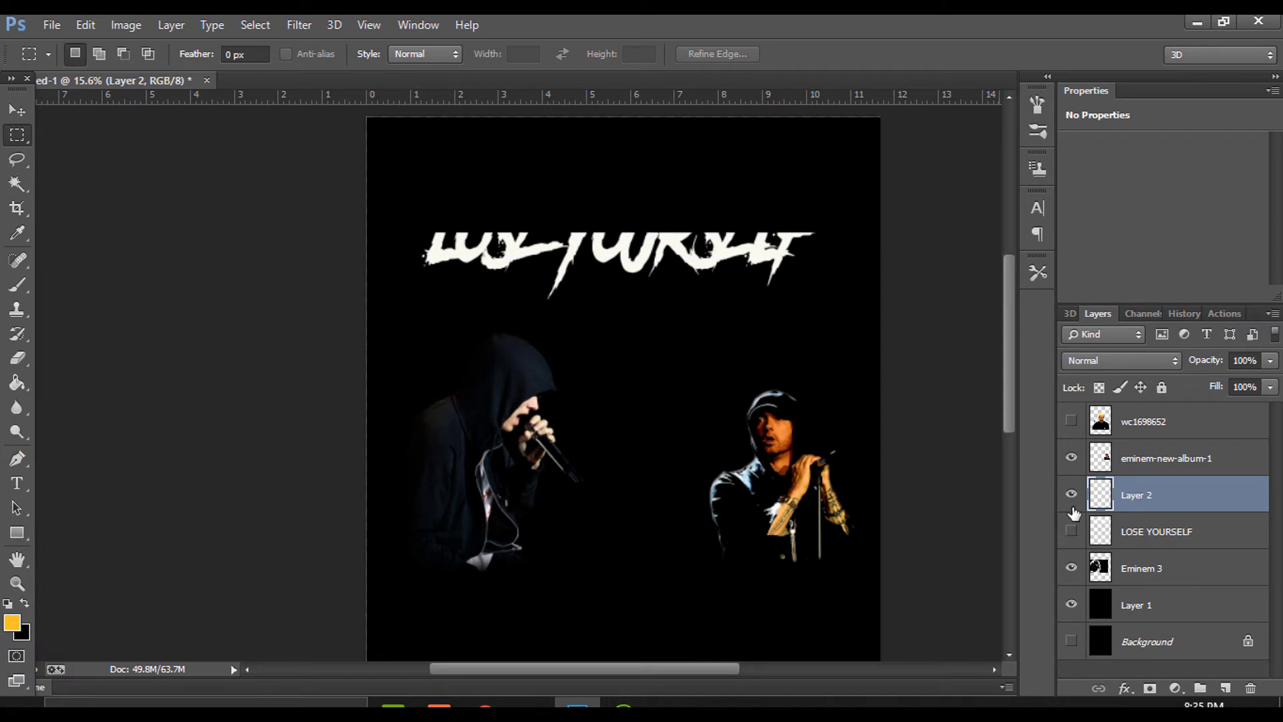
Fill the copied lower half of the title with golden yellow and show the original title layer again
click(17, 383)
click(481, 257)
click(668, 258)
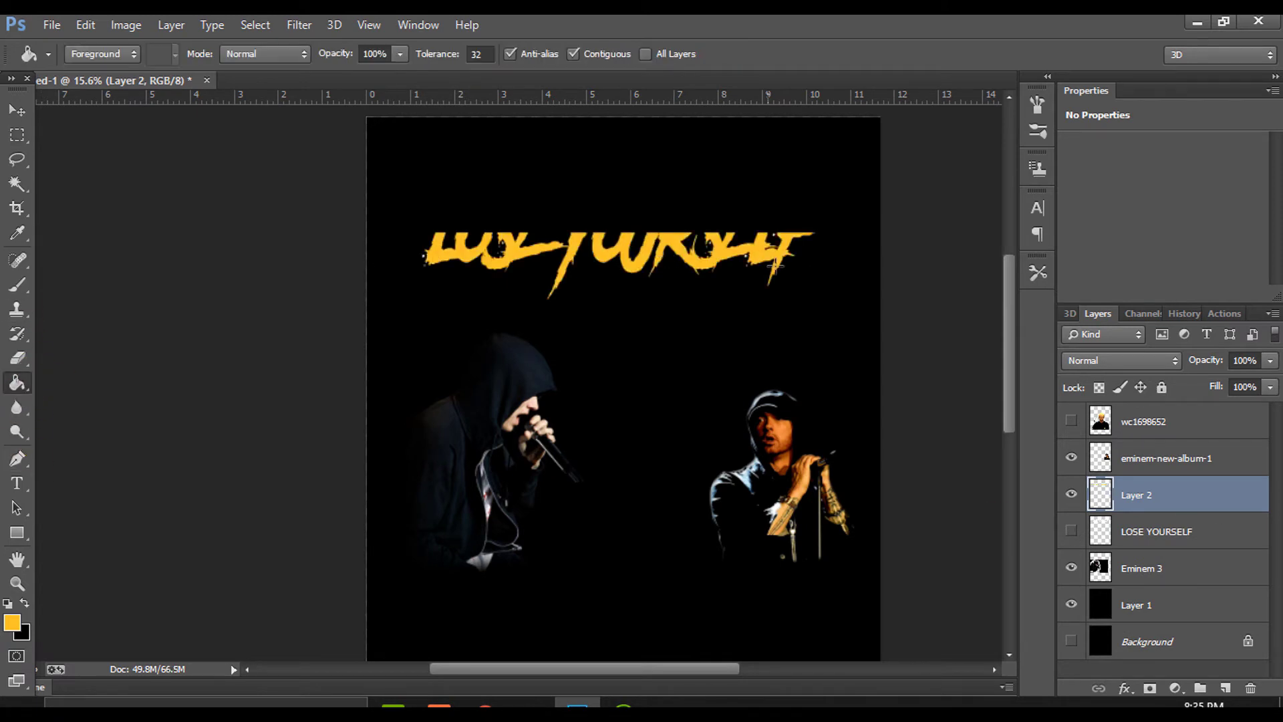
click(1071, 531)
click(1071, 495)
click(1071, 494)
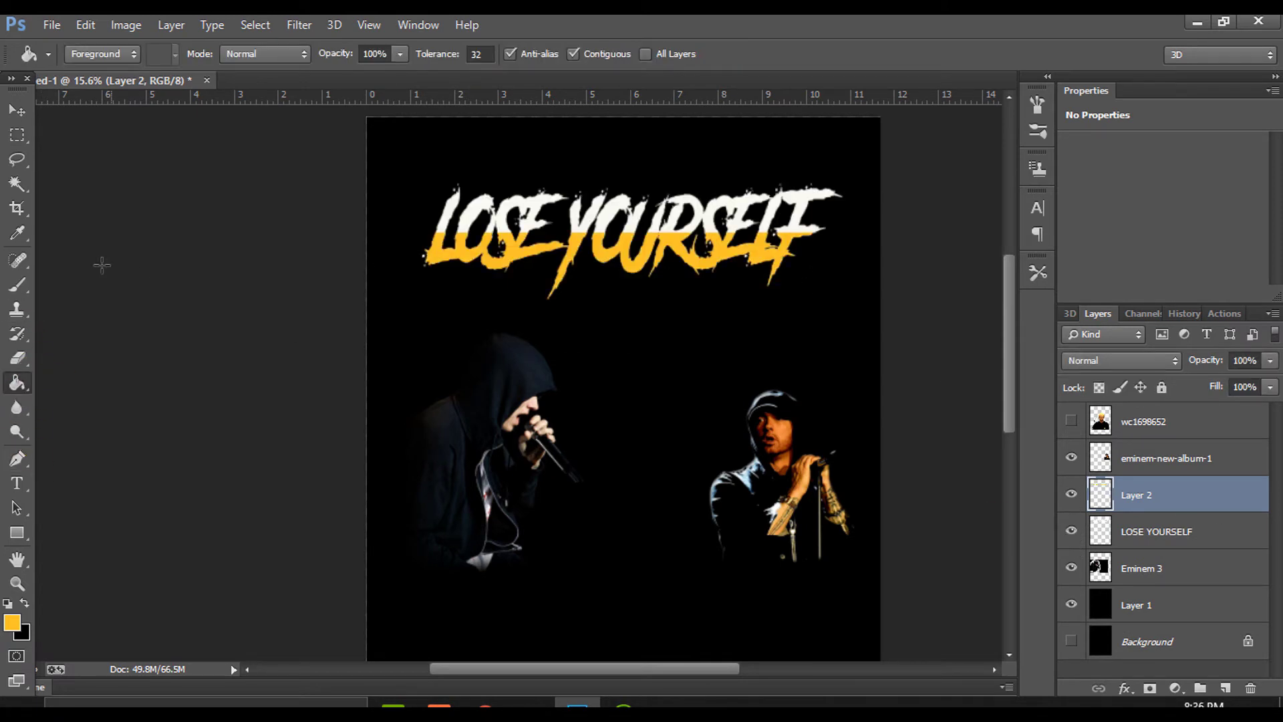
Show the central portrait, sample light yellow from its hair, and fill the upper half of the LOSE YOURSELF title with it
click(1071, 421)
click(16, 233)
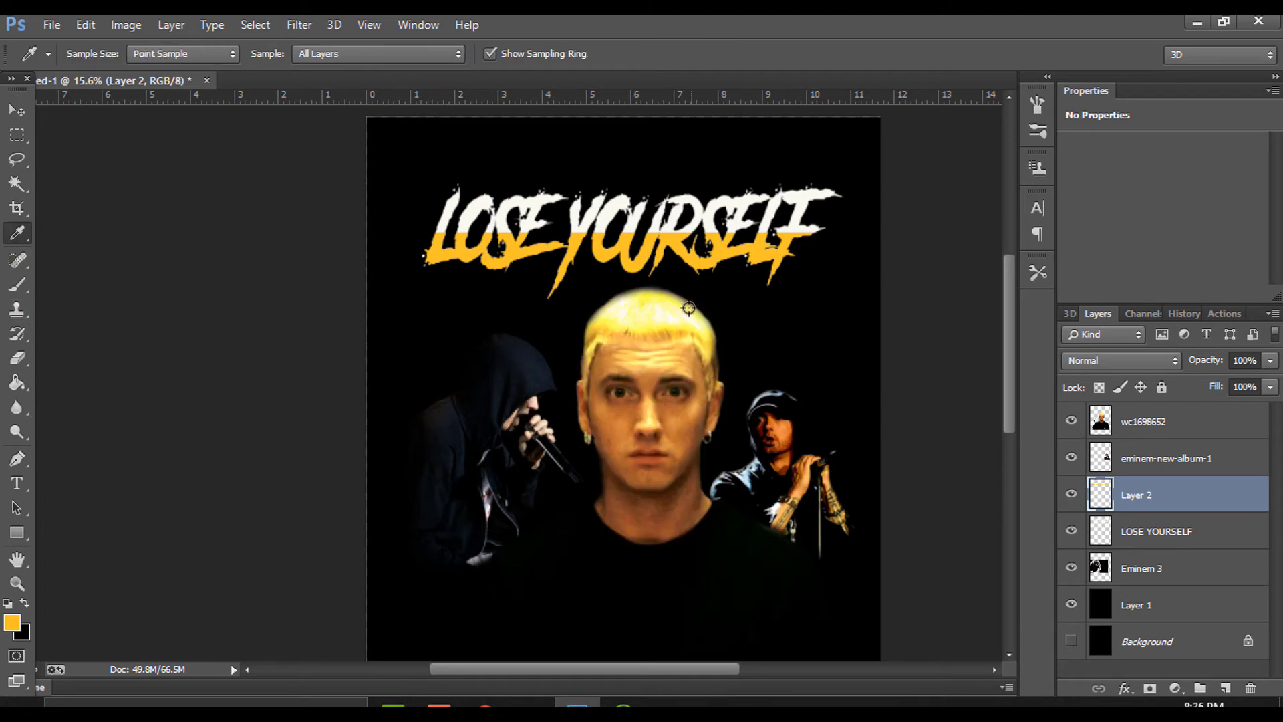
click(20, 385)
click(459, 257)
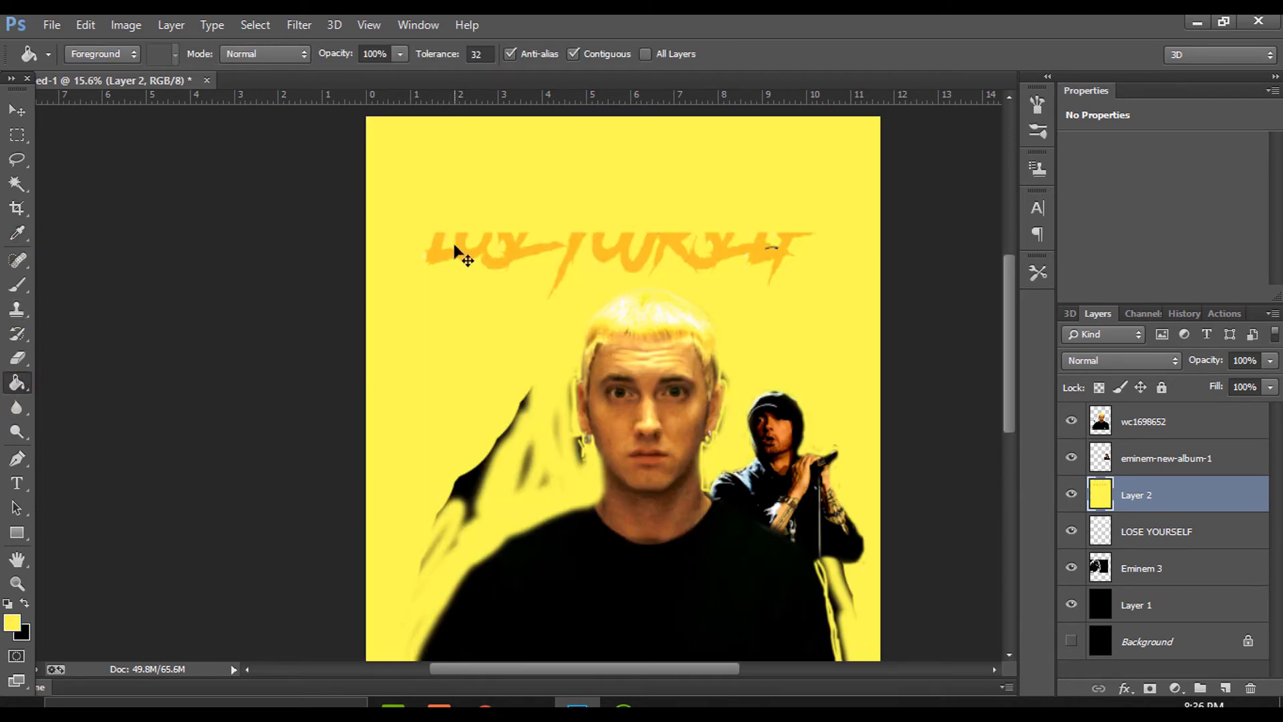
key(ctrl+z)
scroll(605, 244, up, 5)
click(1206, 532)
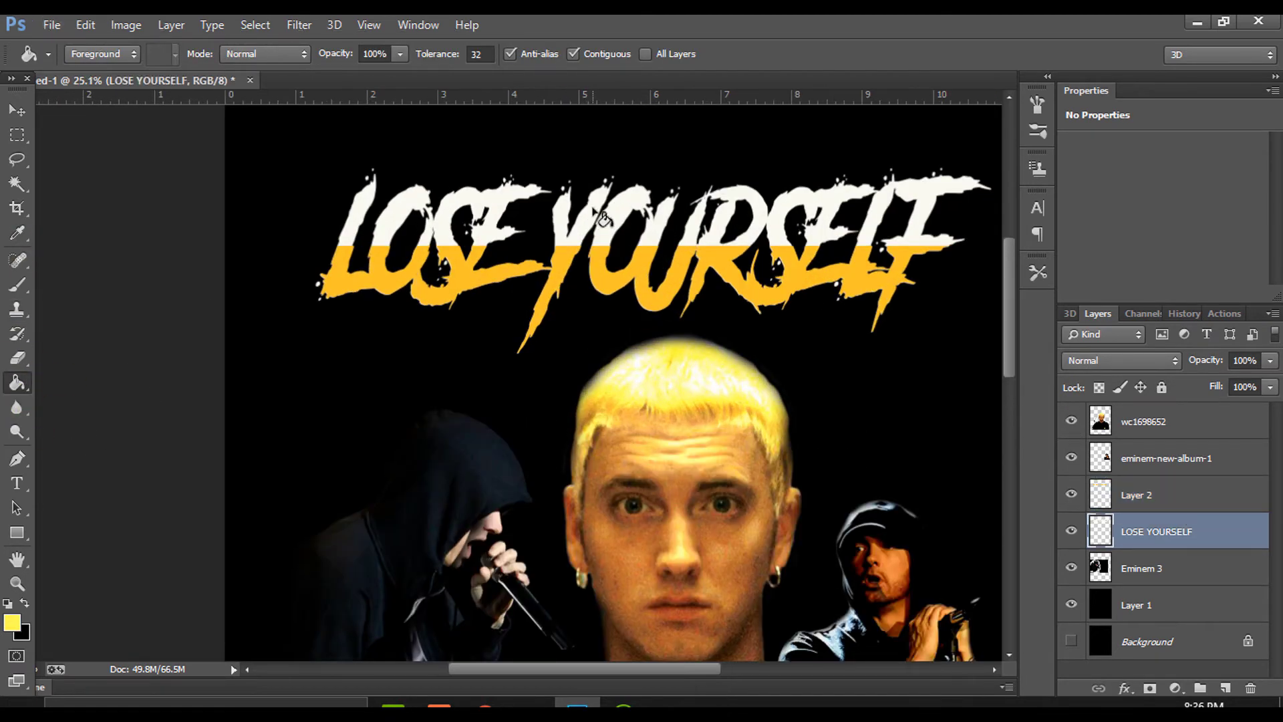
click(591, 213)
click(677, 223)
scroll(729, 255, down, 8)
scroll(734, 249, down, 1)
Place the Parental Advisory image Untitled-1.png in the design and shrink it to about 3.8 in wide over the shirt's right side
key(v)
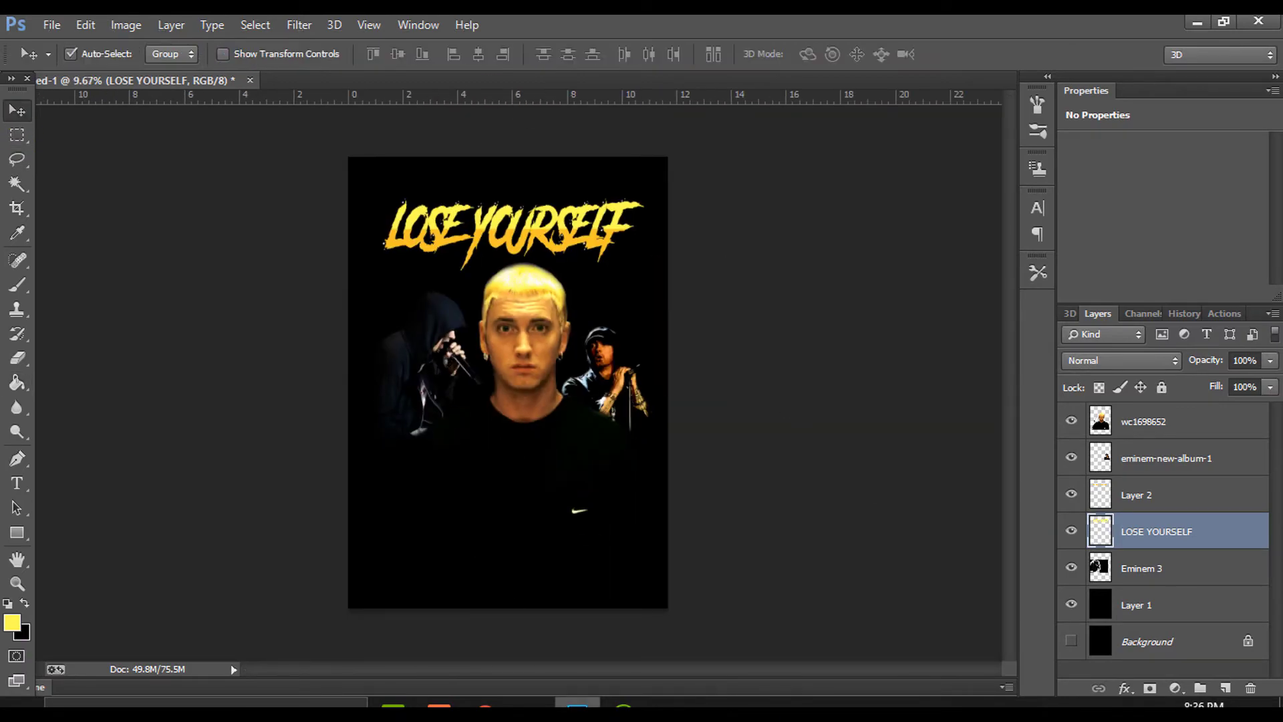
click(531, 704)
drag(1022, 156, 578, 527)
click(657, 54)
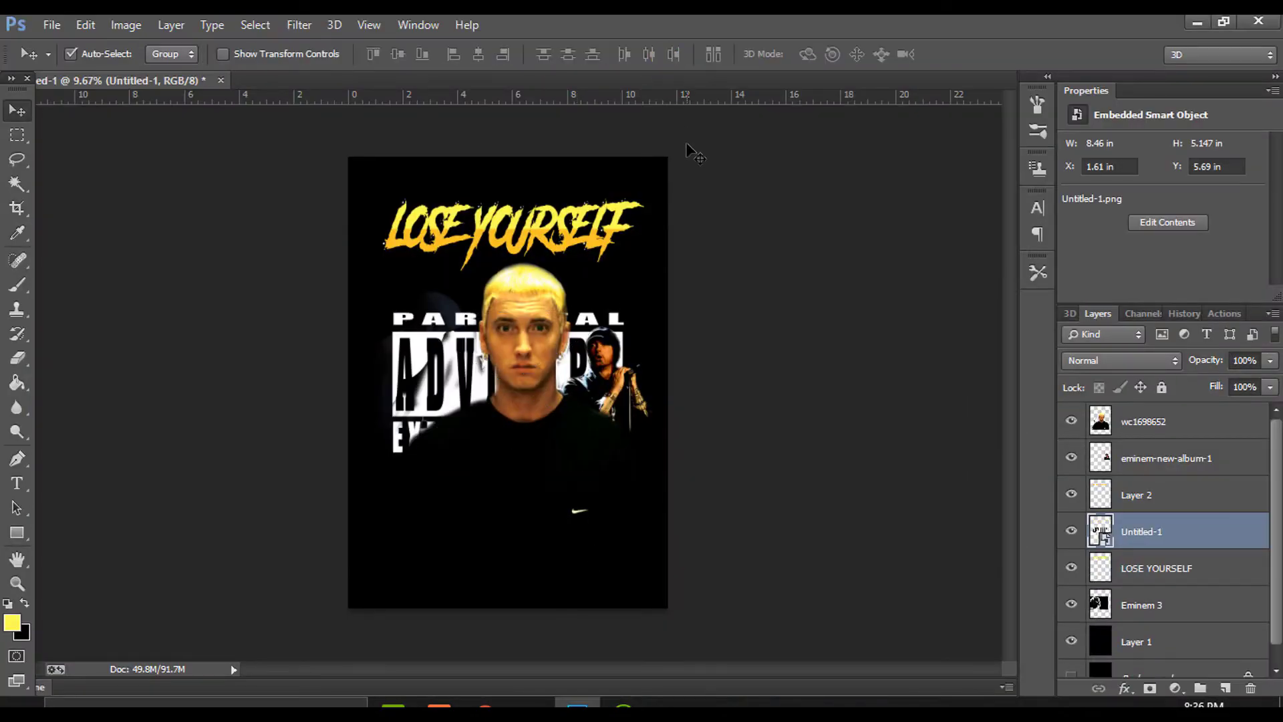
key(ctrl+t)
drag(623, 311, 617, 477)
click(658, 54)
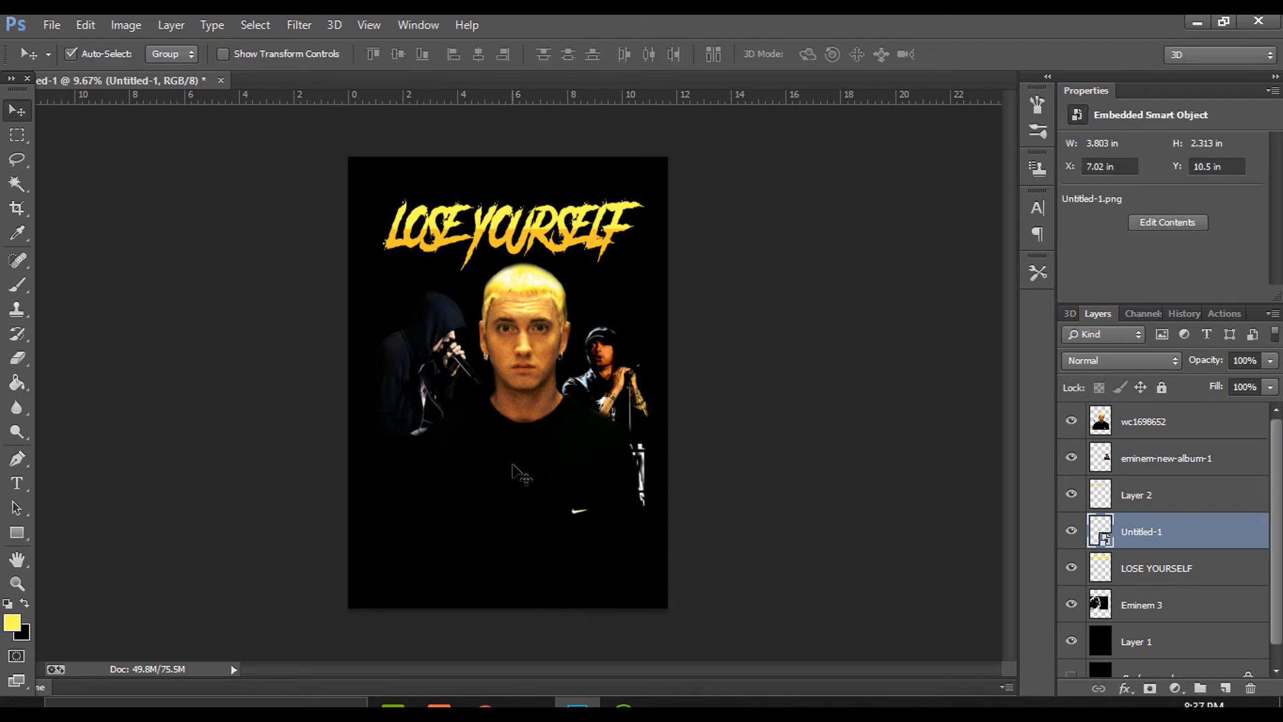
Nudge the central portrait slightly left and move the Parental Advisory layer to the top of the layer stack
drag(512, 464, 507, 465)
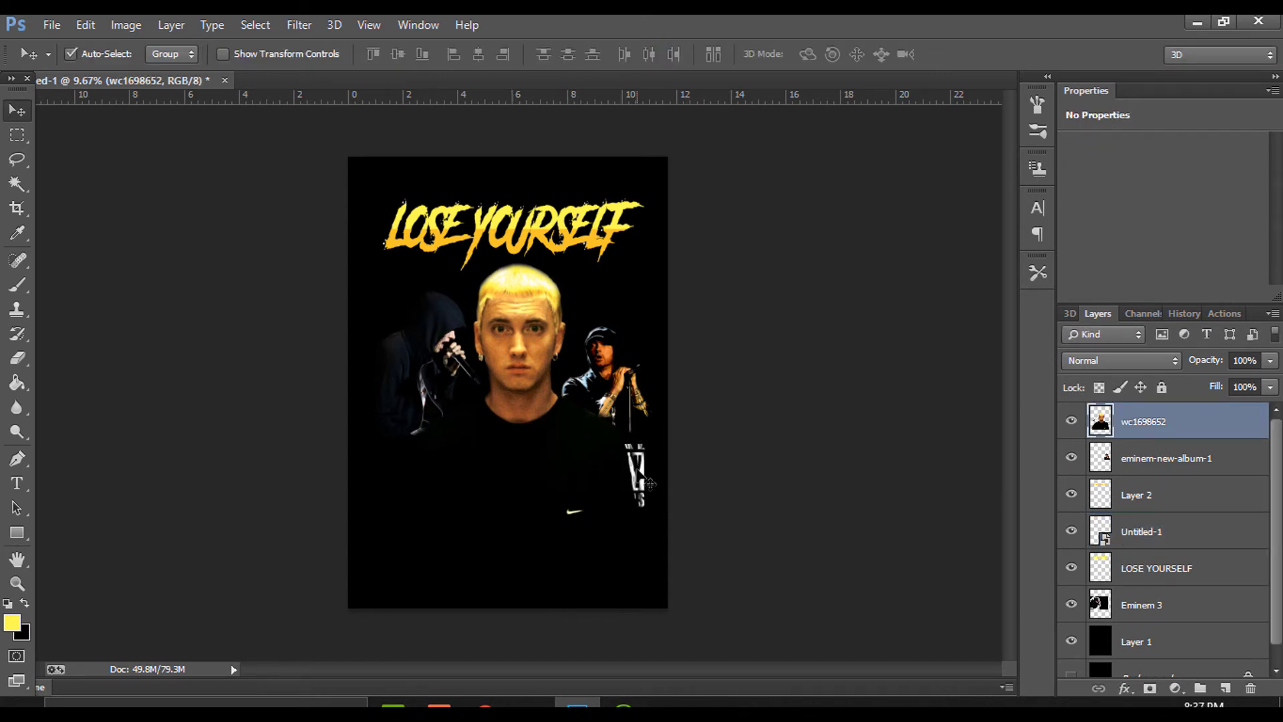
click(638, 471)
drag(1154, 521, 1164, 420)
drag(1181, 468, 1171, 409)
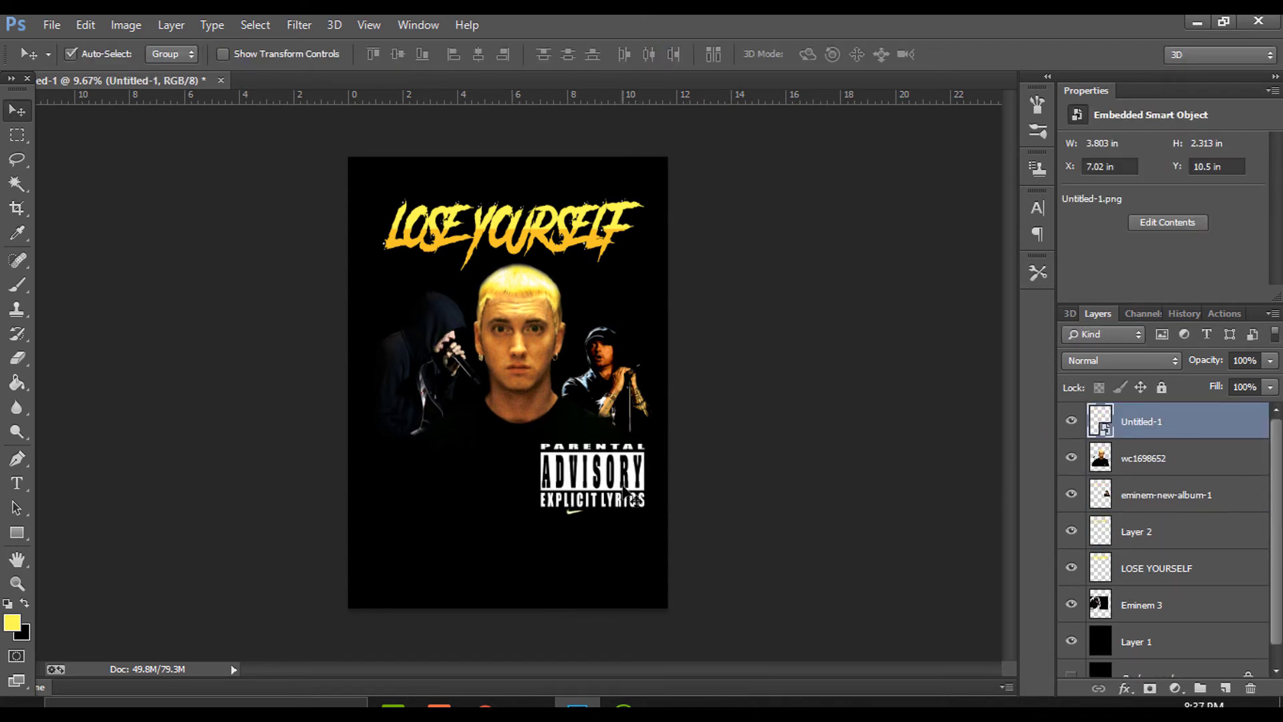
Shrink the Parental Advisory label further and place it just below the swoosh on the shirt
key(ctrl+t)
drag(644, 442, 600, 543)
click(658, 55)
click(282, 401)
Place the EMINEM logo image th.jpg in the design's lower-left area and shrink it to about 3.1 in wide
click(530, 701)
click(631, 628)
mouse_move(319, 287)
mouse_down()
mouse_move(372, 425)
mouse_move(458, 492)
mouse_up()
drag(499, 408, 428, 538)
click(657, 54)
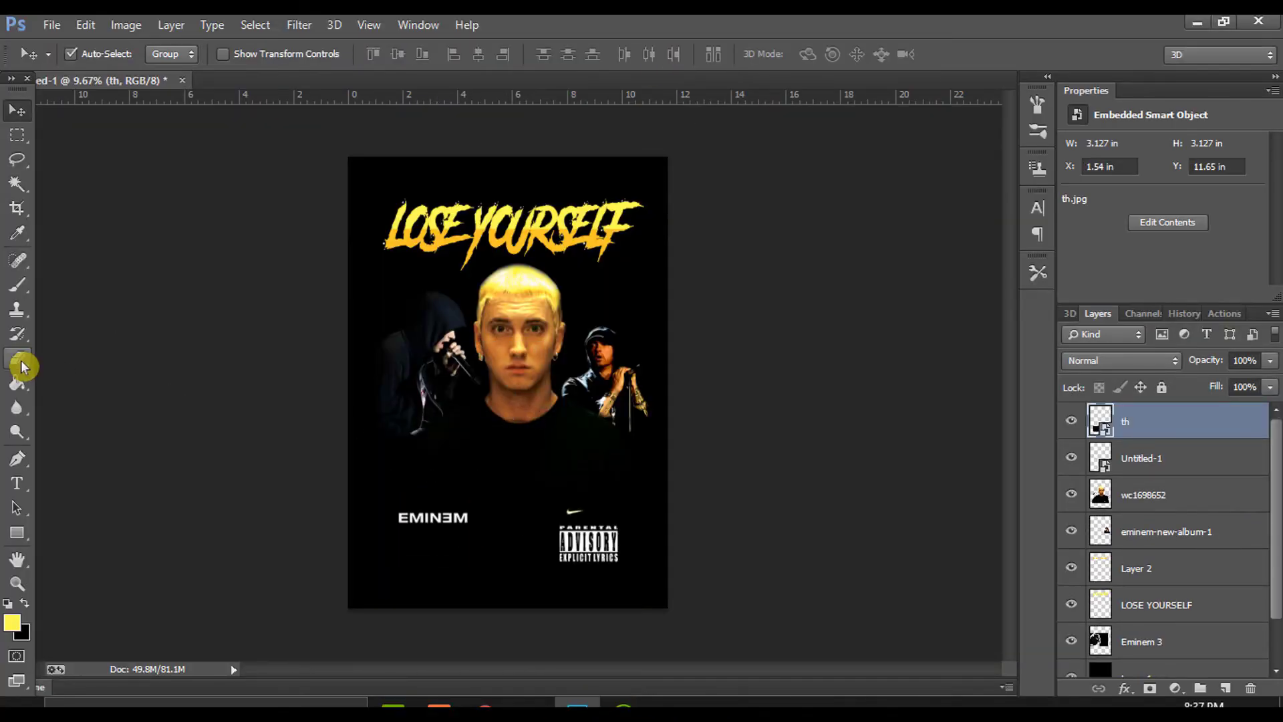
Rasterize the EMINEM logo layer and remove its black background with the Magic Eraser
click(22, 366)
click(437, 500)
click(636, 298)
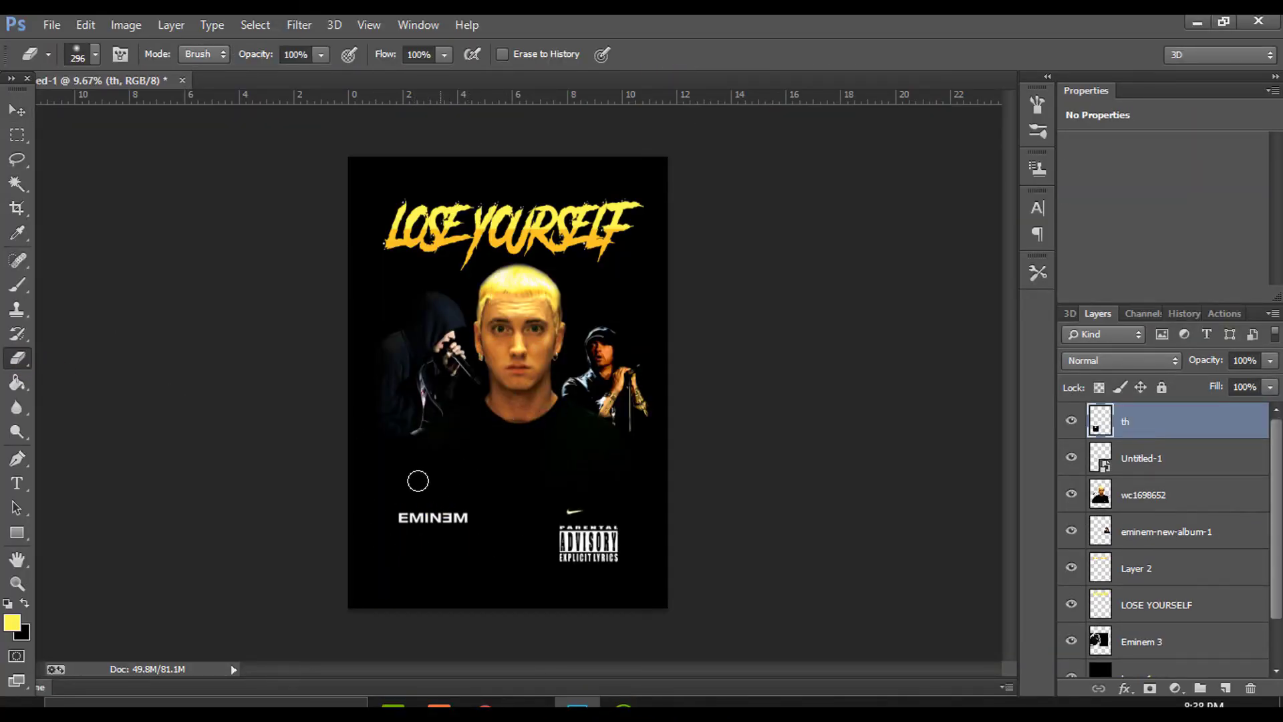
right_click(23, 366)
click(114, 398)
click(411, 494)
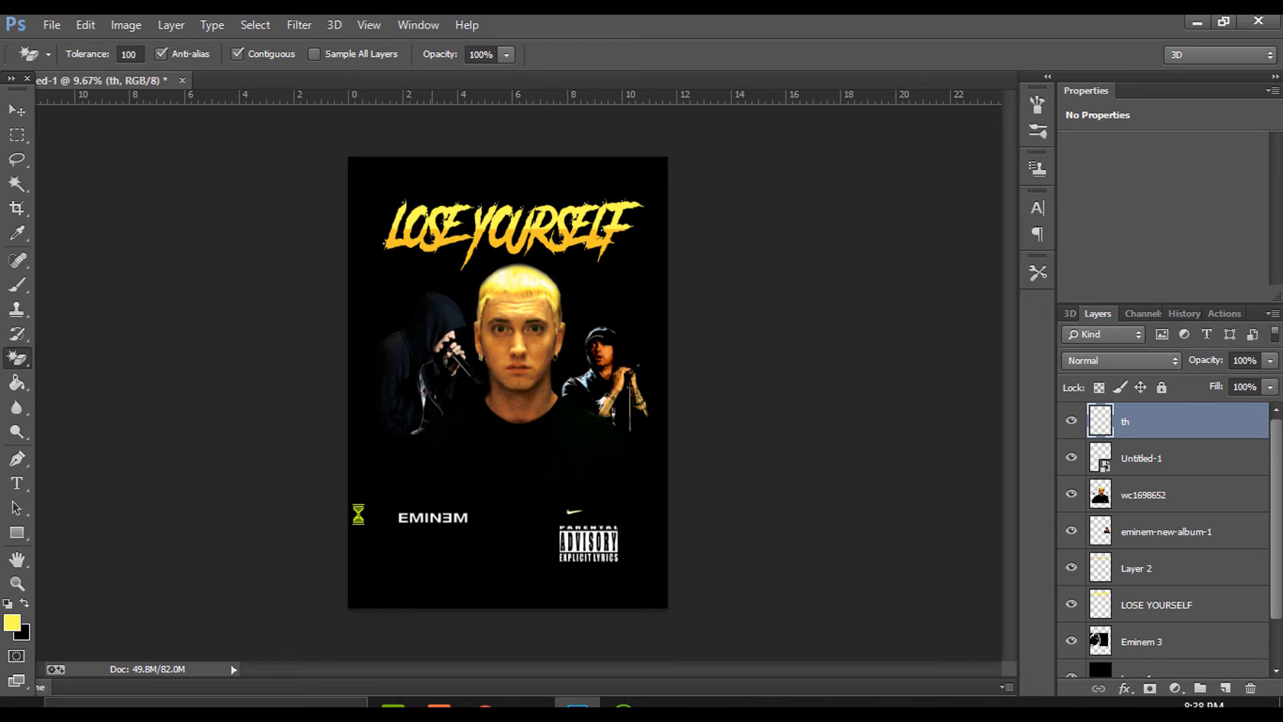
Enlarge the EMINEM logo, line it up with the Parental Advisory label, and nudge the label slightly right
key(v)
click(446, 524)
key(ctrl+t)
click(848, 54)
click(449, 520)
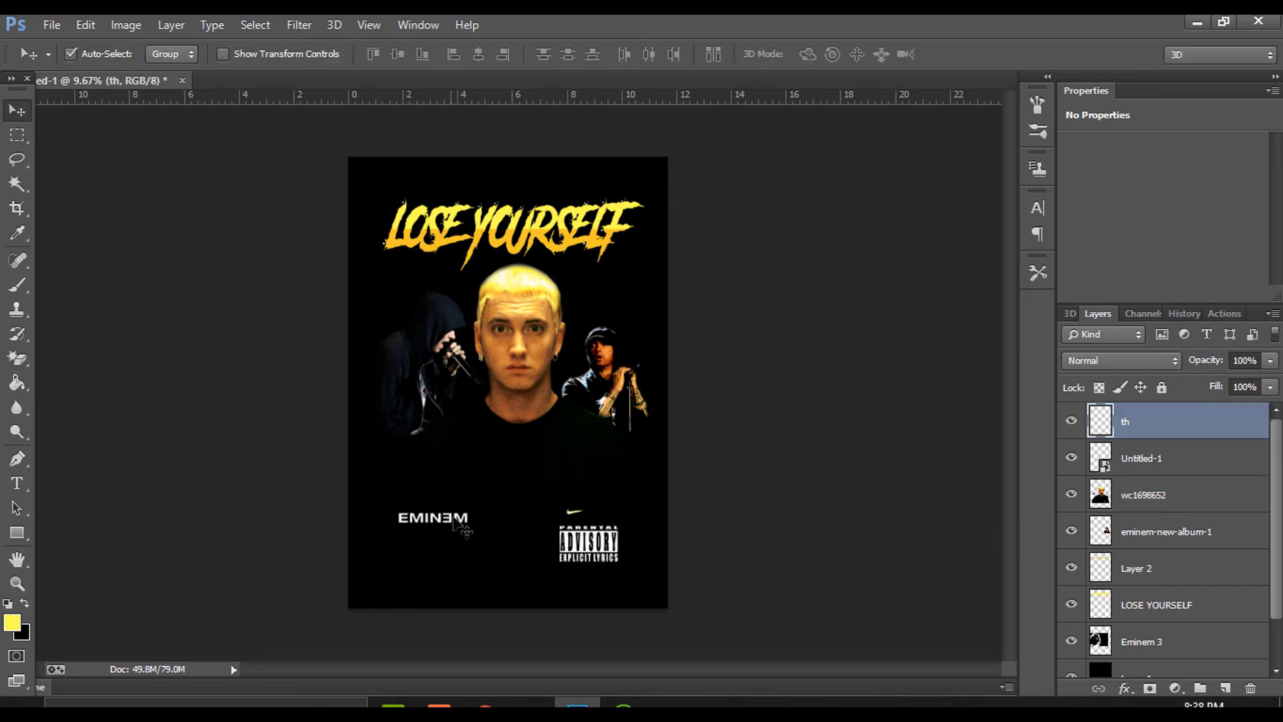
key(ctrl+t)
drag(469, 511, 494, 508)
click(848, 54)
drag(397, 526, 443, 539)
drag(607, 543, 614, 541)
click(482, 542)
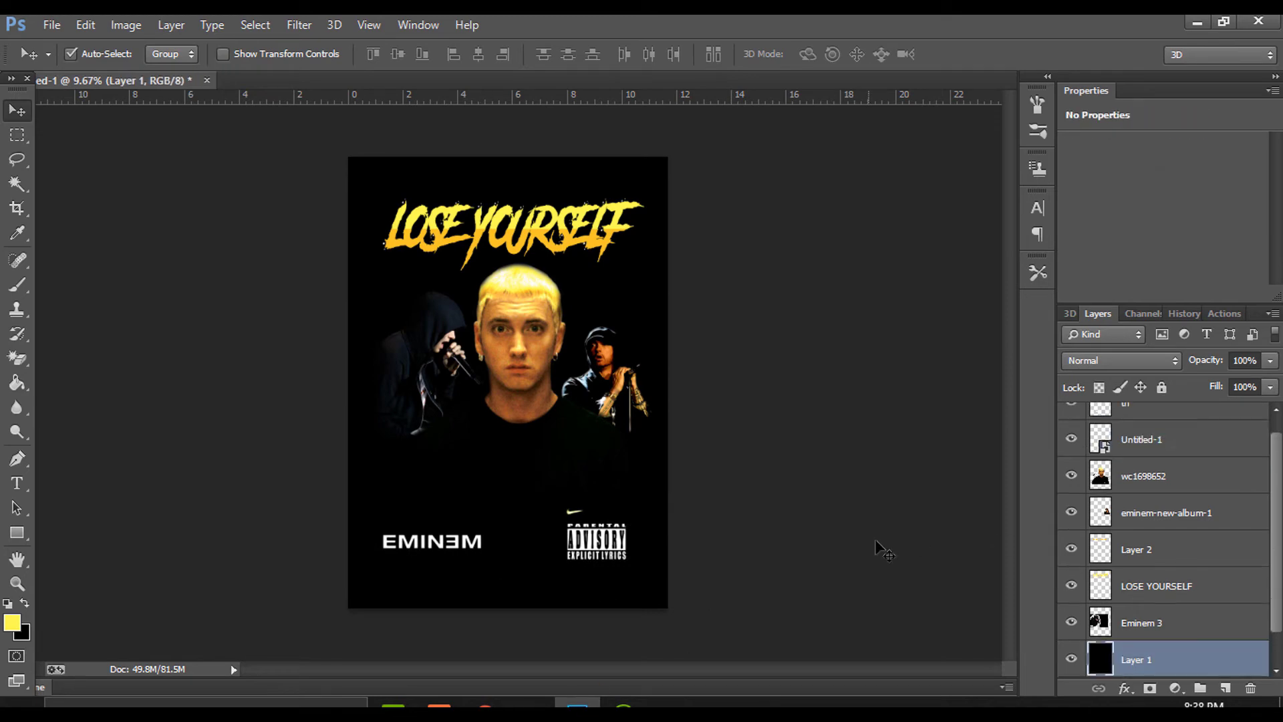
Apply a Gradient Overlay layer style to the EMINEM logo
scroll(1123, 468, up, 1)
click(1129, 421)
click(1072, 421)
click(1072, 421)
right_click(1130, 420)
click(820, 120)
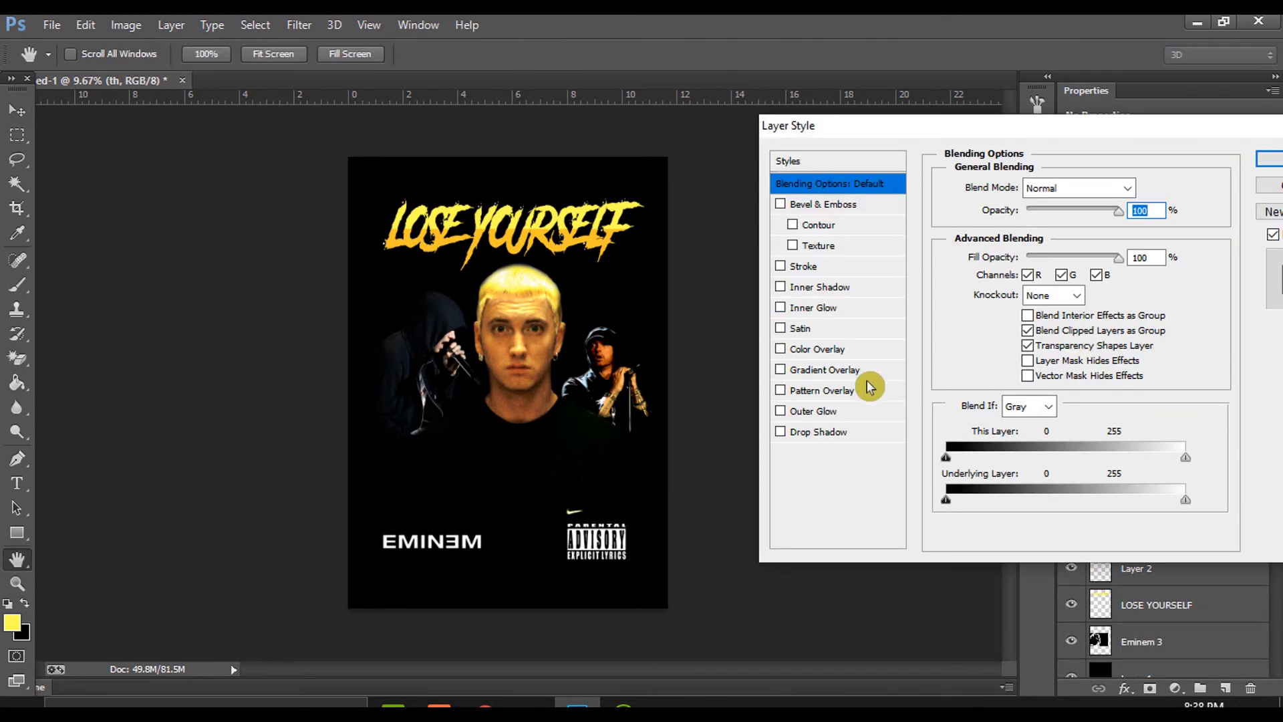
click(828, 371)
click(1268, 162)
Place the signature image wo5jng7cadj41 across the middle of the design
click(528, 700)
click(631, 638)
mouse_move(218, 294)
mouse_down()
mouse_move(246, 375)
mouse_move(449, 469)
mouse_up()
click(658, 54)
drag(571, 425, 568, 496)
Rasterize the signature layer and remove its white background and enclosed white areas with the Magic Eraser
click(20, 359)
click(455, 513)
key(Return)
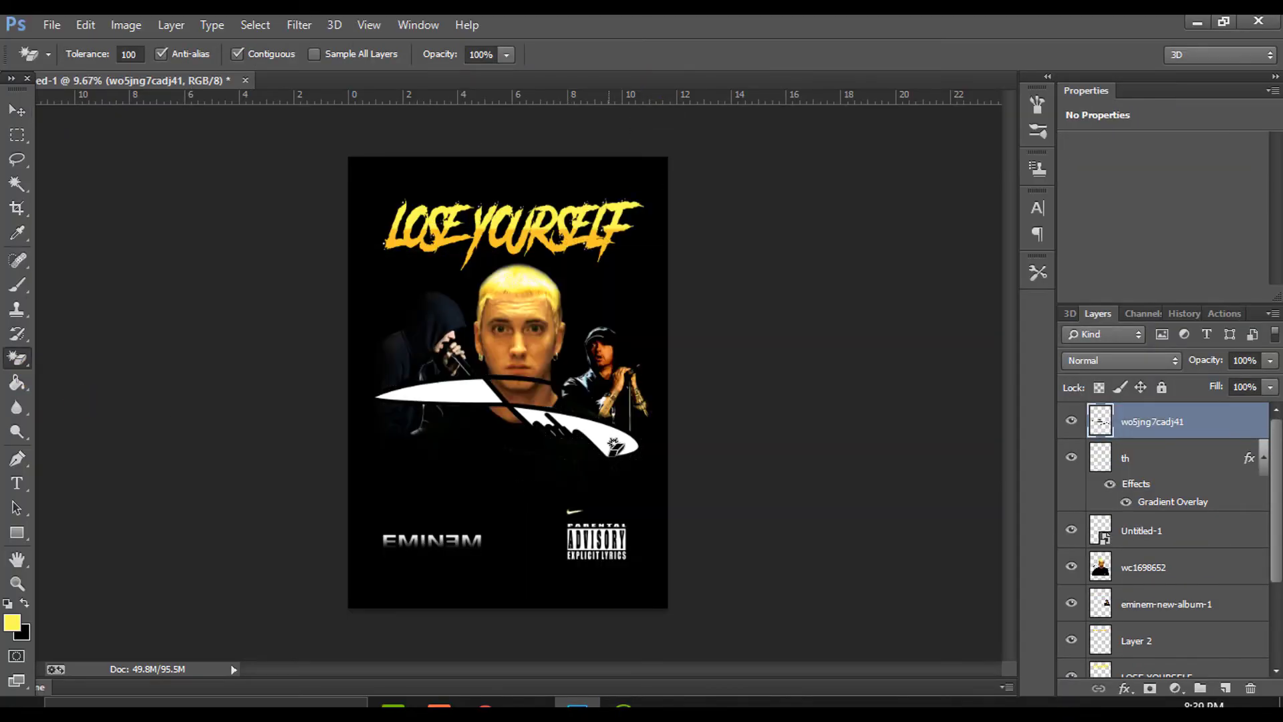
click(615, 446)
click(461, 392)
Apply an orange-red Color Overlay layer style to the signature
click(17, 110)
right_click(1160, 427)
click(822, 115)
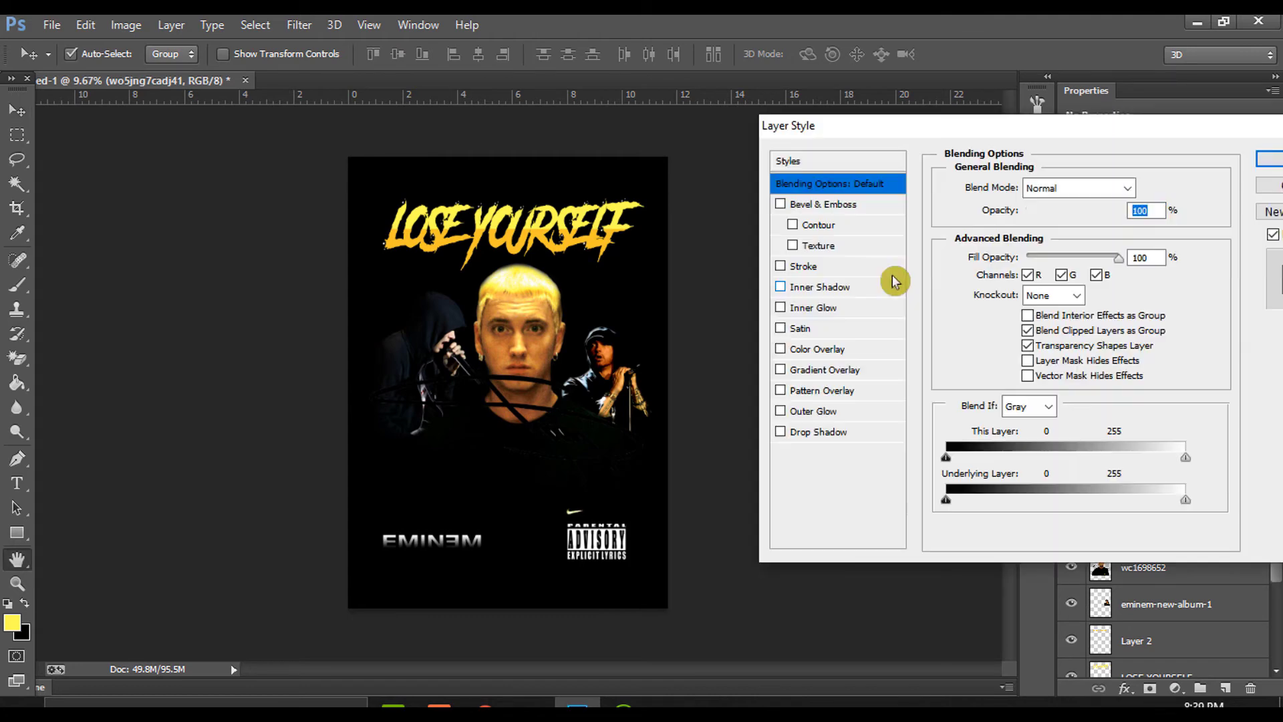
click(816, 348)
click(1138, 189)
click(1089, 266)
key(Return)
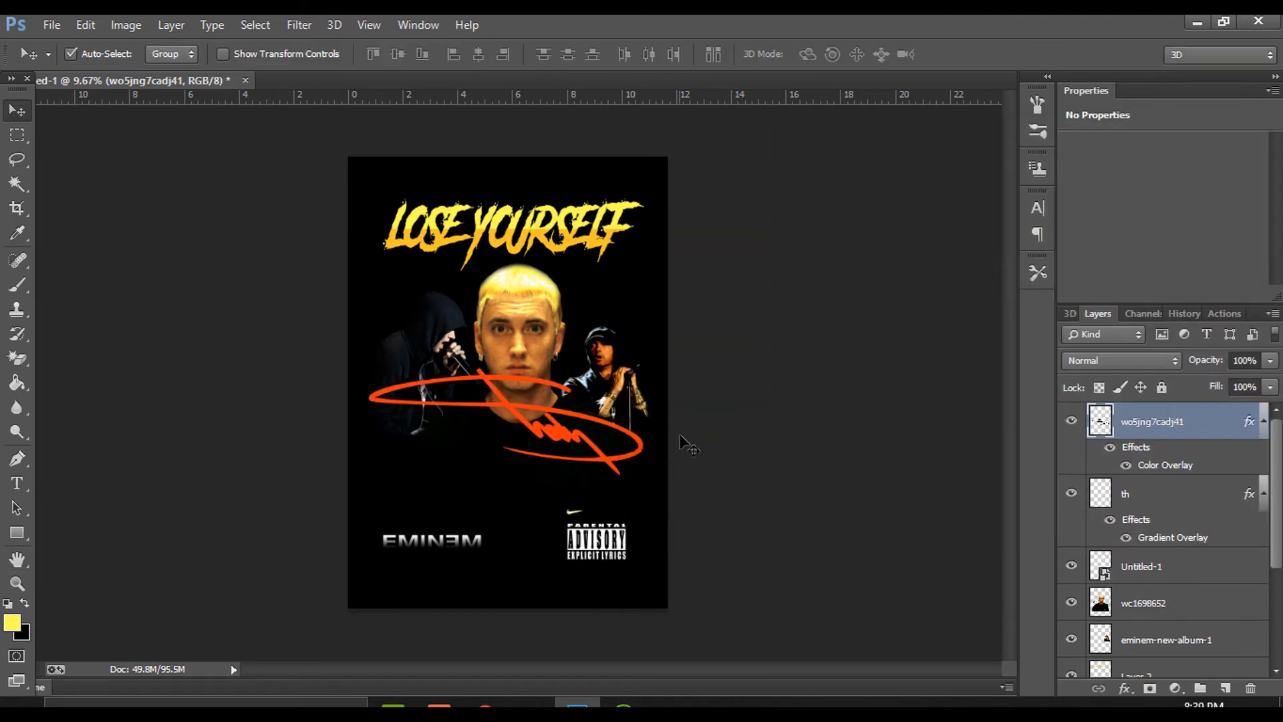
Shrink the signature and place it directly above the EMINEM logo
key(ctrl+t)
mouse_move(652, 357)
mouse_down()
mouse_move(459, 436)
mouse_move(461, 512)
mouse_move(479, 522)
mouse_up()
click(847, 54)
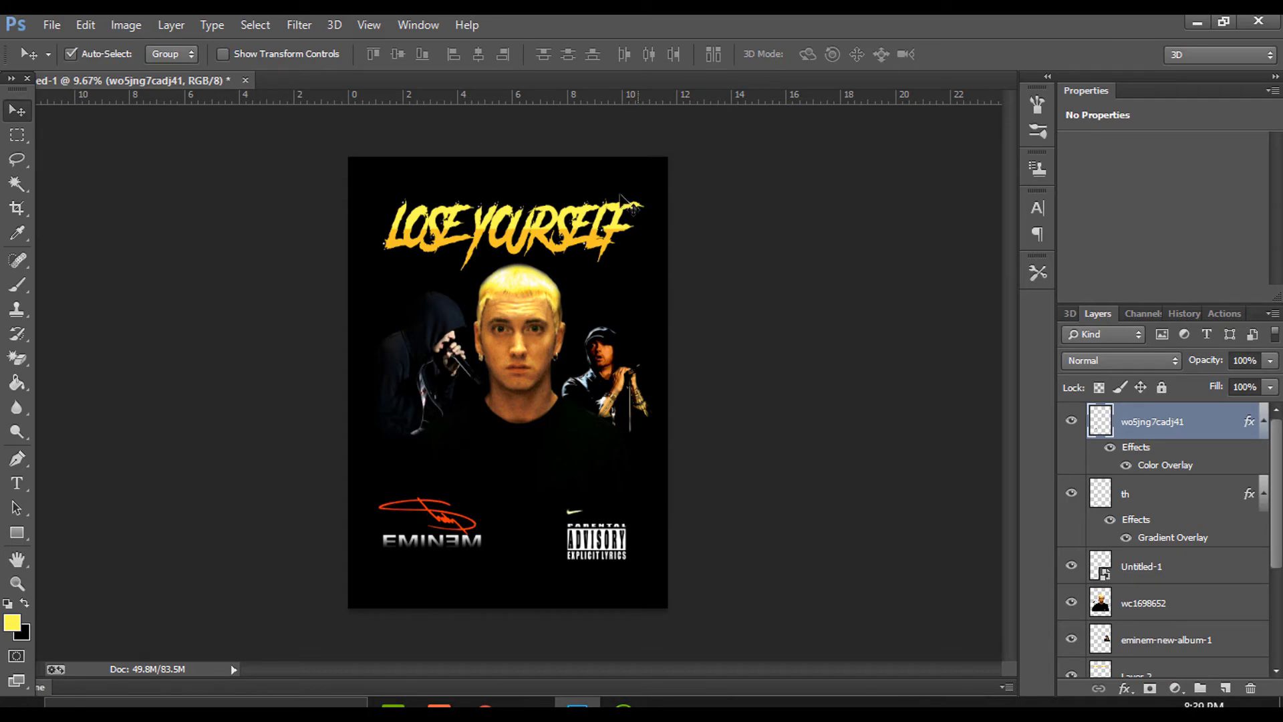
click(486, 701)
click(455, 674)
click(573, 32)
click(401, 30)
key(alt+Tab)
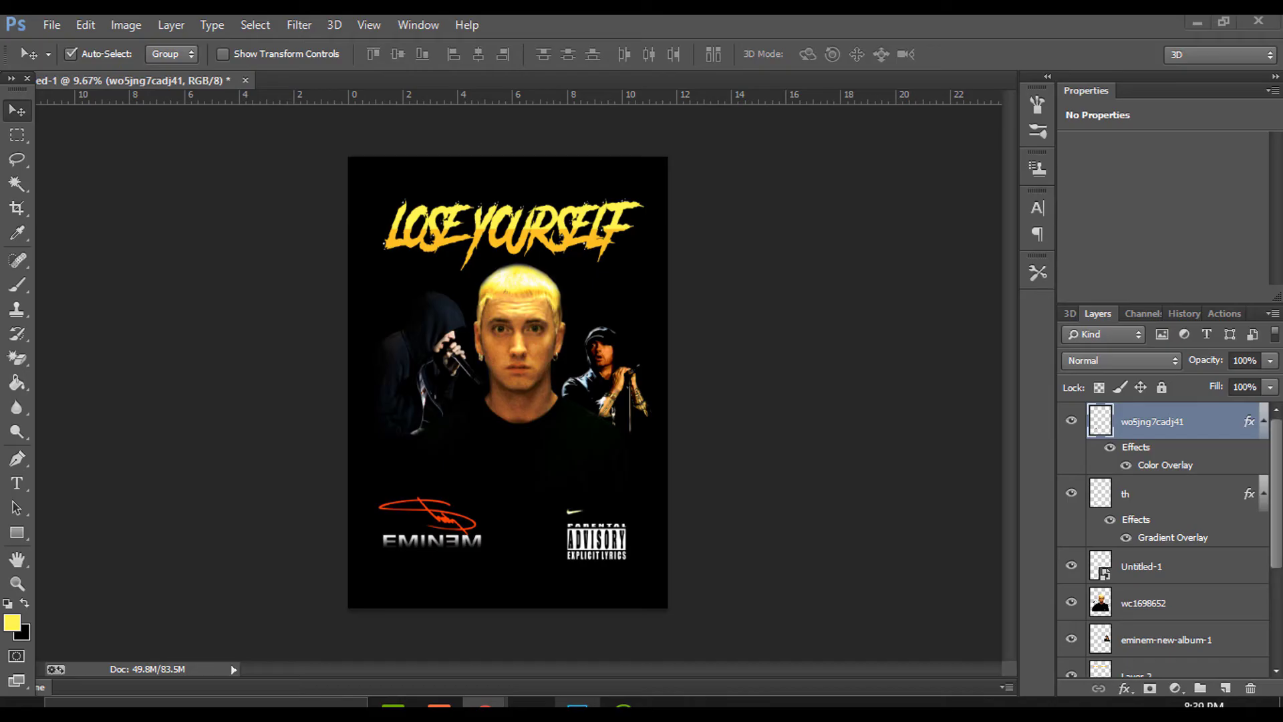
Create a new portrait-format document with a black background
click(44, 27)
click(57, 43)
click(787, 141)
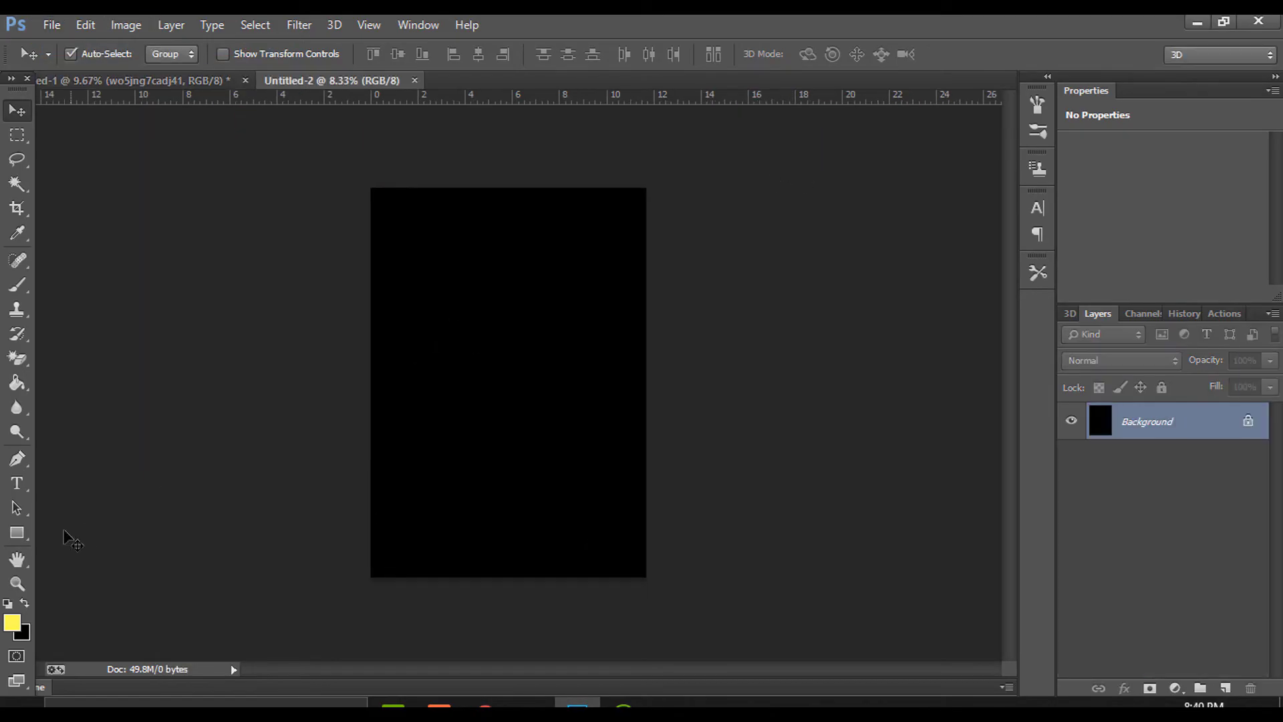
Add a paragraph text box across the middle of the black canvas with the passage beginning "Lose Yourself" was a commercial success
click(16, 483)
click(400, 362)
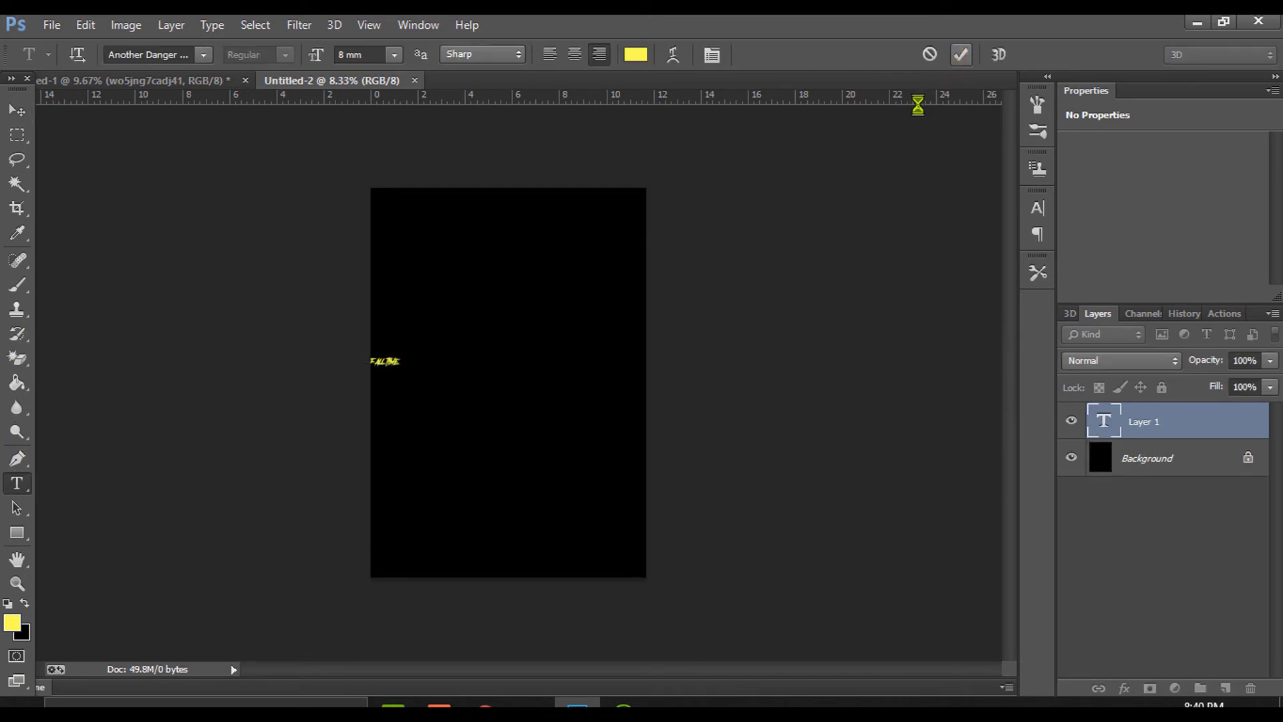
key(Escape)
drag(403, 297, 634, 485)
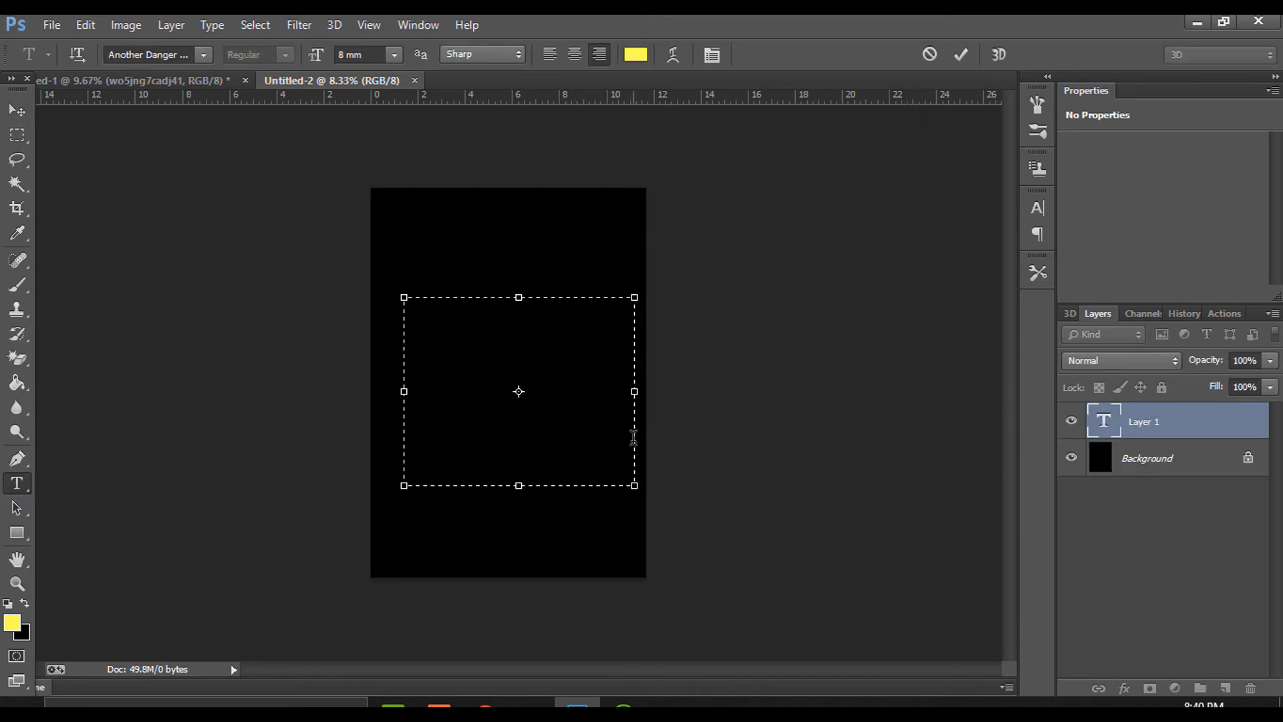
text(LOSE YOURSELF WAS A COMMERCIAL SUCCESS BECOMING EMINEM'S FIRST BILLBOARD HOT NUMBER ONE SINGLE AND REMAINING THERE FOR TWELVE CONSECUTIVE WEEKS IT REACHED TOP OF THE CHARTS IN NINETEEN OTHER COUNTRIES LOSE YOURSELF RECEIVED ACCLAIM FROM MUSIC CRITICS WITH MANY CRITICS PRAISING THE SONG'S INSPIRING AGGRESSIVE THEMES AND DESCRIBING IT AS EMINEM'S BEST WORK TO DATE EMINEM'S RAPPING ABILITY THE LYRICS AND THE PRODUCTION WERE ALSO PRAISED IN MANY RETROSPECTIVE REVIEWS AND LISTS CRITICS HAVE CITED THE SONG AMONG EMINEM'S FINEST AS WELL AS ONE OF THE GREATEST HIP HOP SONGS OF ALL TIME)
click(959, 58)
Set the paragraph's text colour to off-white f4f4ef
click(635, 55)
click(638, 288)
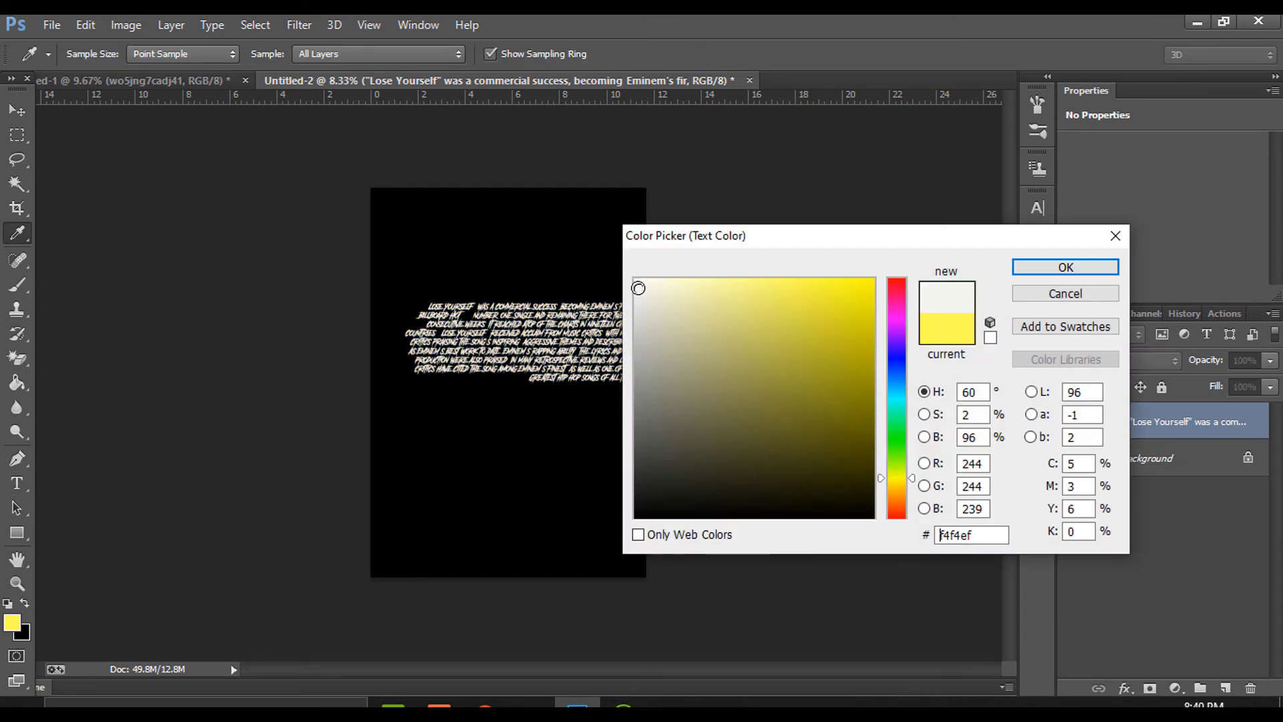
click(1029, 267)
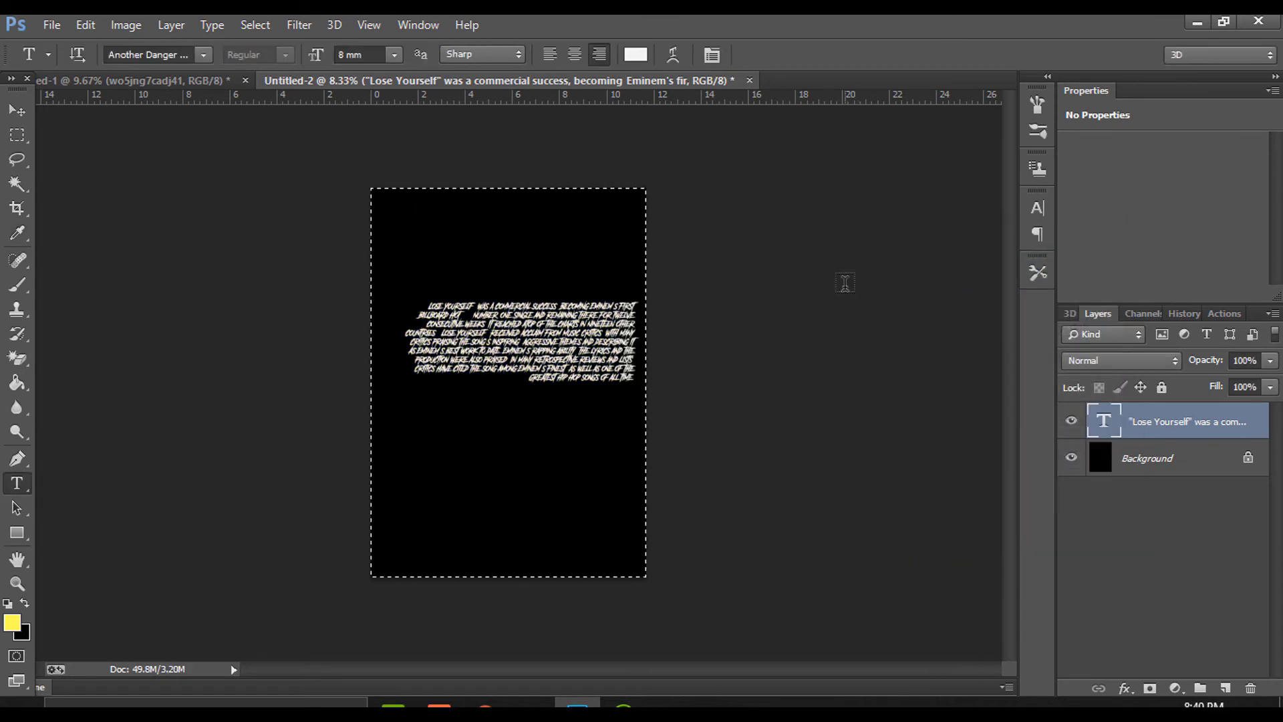
Paste a copy of the white paragraph into the Eminem design as a new layer
click(167, 80)
key(ctrl+v)
key(v)
key(ctrl+t)
scroll(739, 334, up, 2)
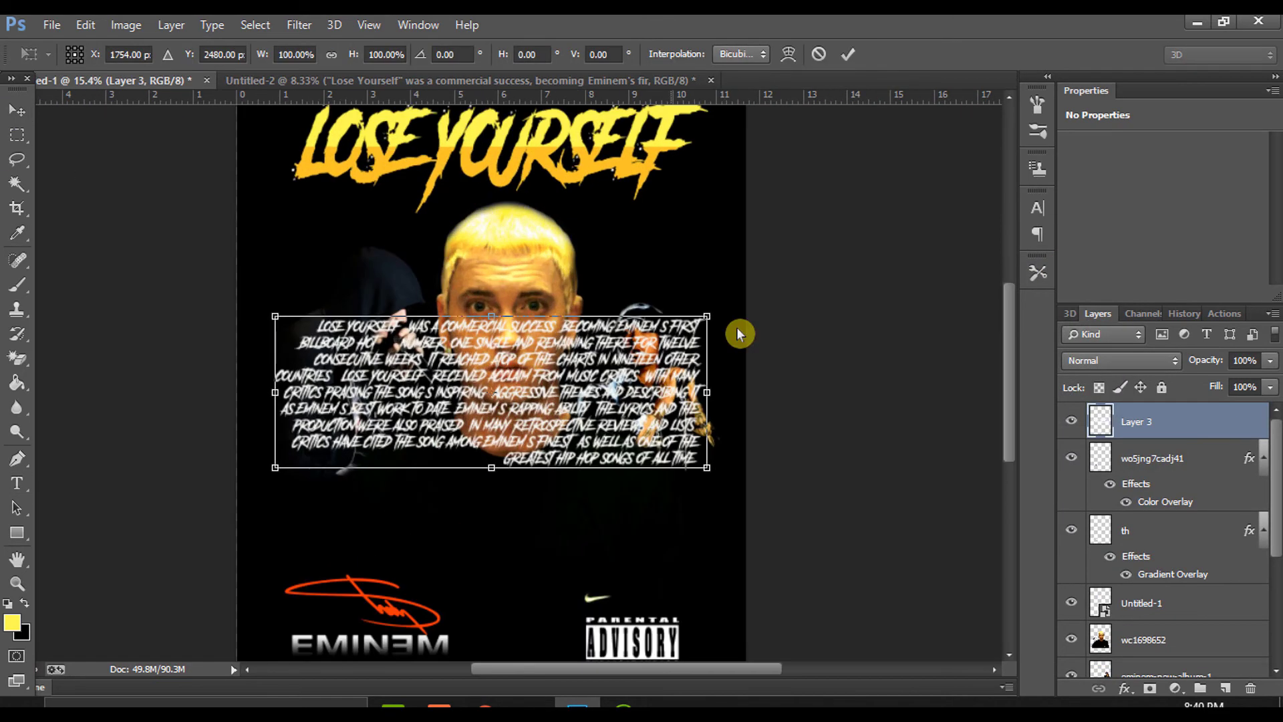
key(Return)
Try to change the pasted paragraph's font to Century, and delete the pasted layer from the Eminem design
key(t)
click(202, 55)
scroll(258, 229, down, 5)
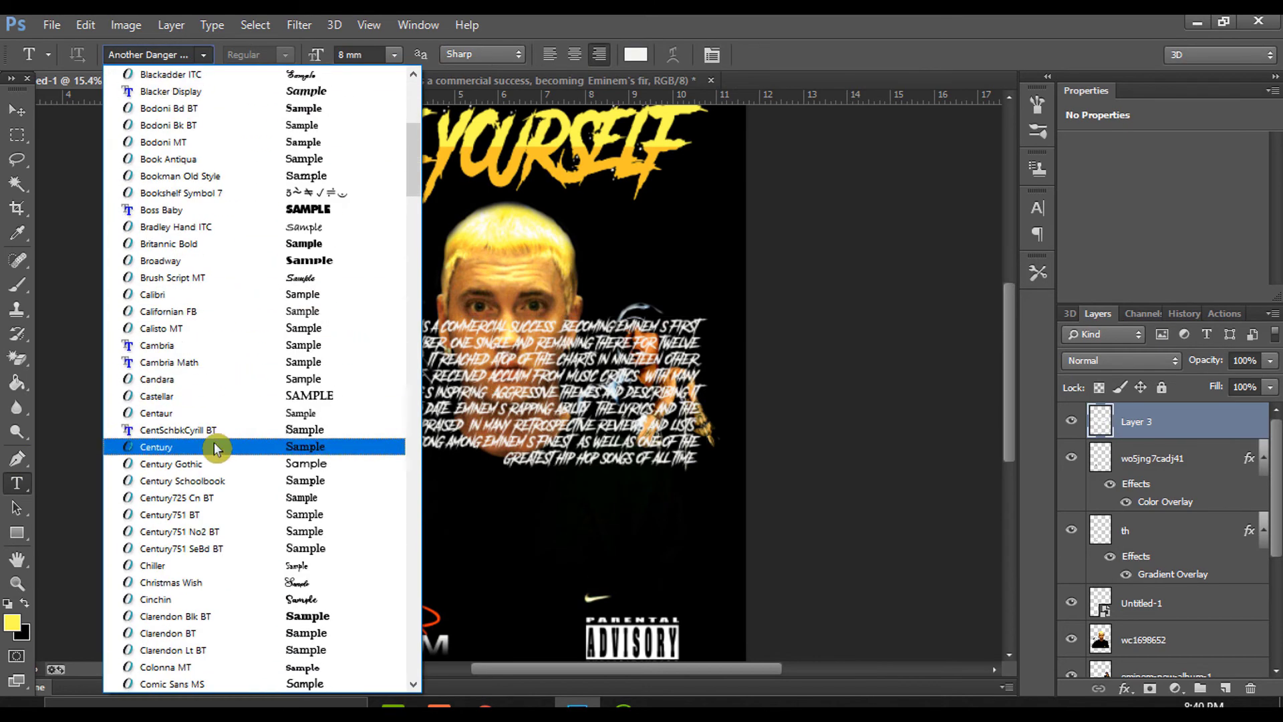
click(214, 447)
key(v)
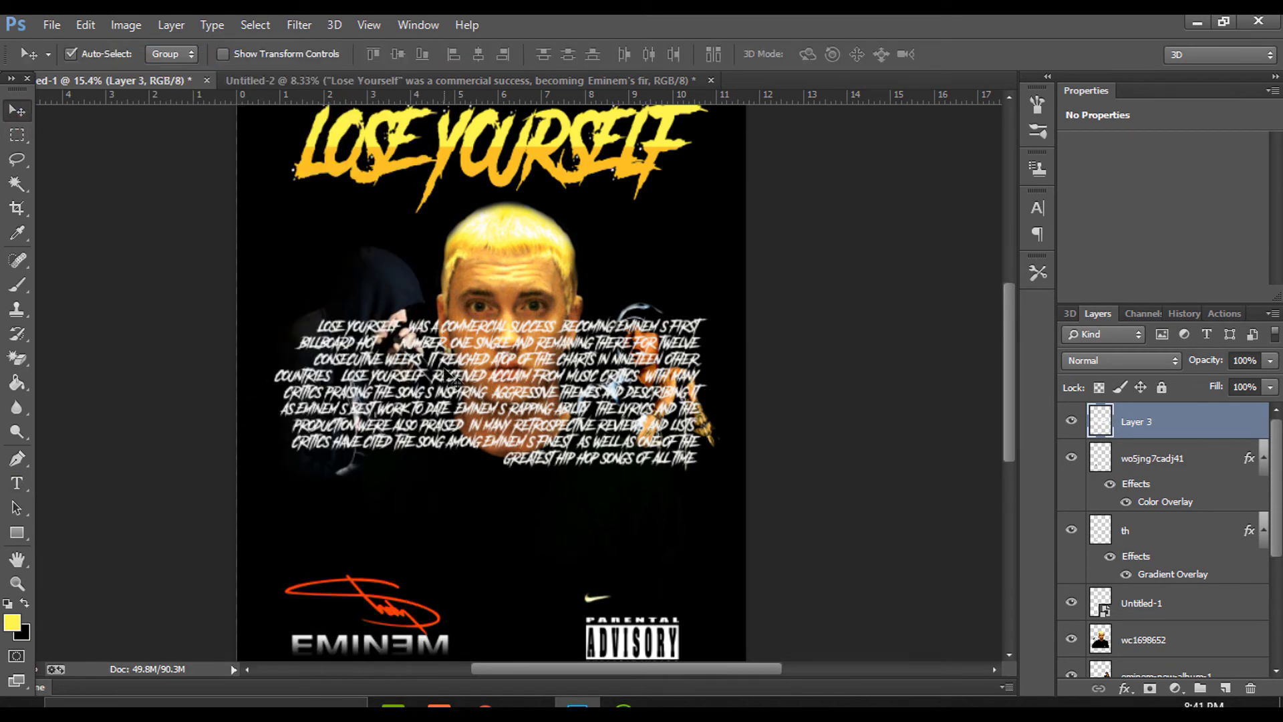
key(t)
click(610, 361)
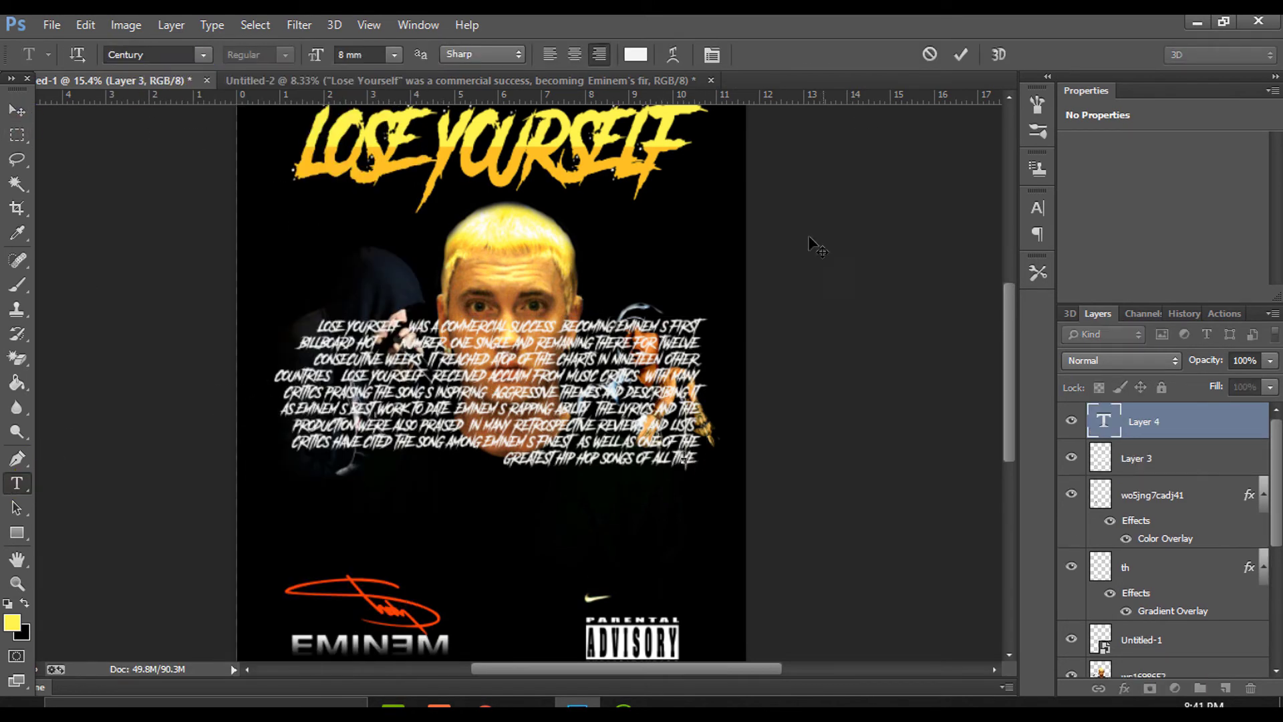
click(932, 55)
click(1071, 421)
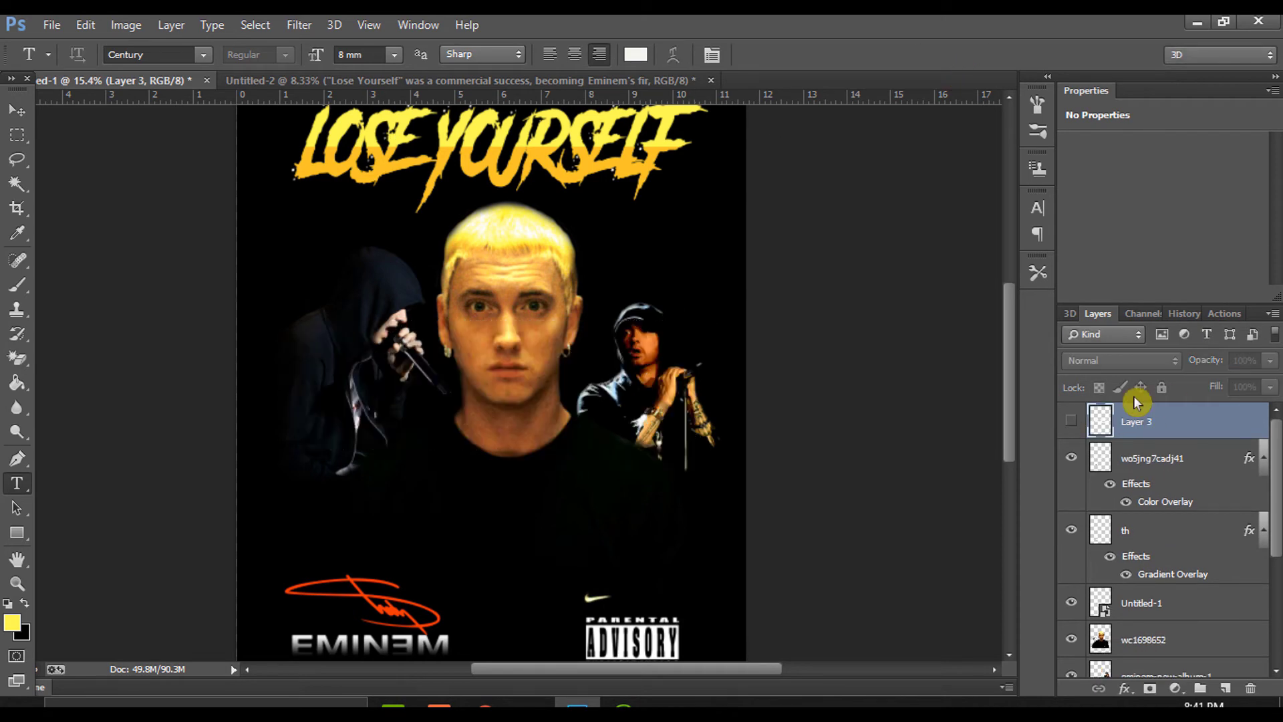
key(Delete)
Change the paragraph's font to Century in the Untitled-2 text document
click(459, 80)
scroll(577, 289, up, 2)
click(203, 54)
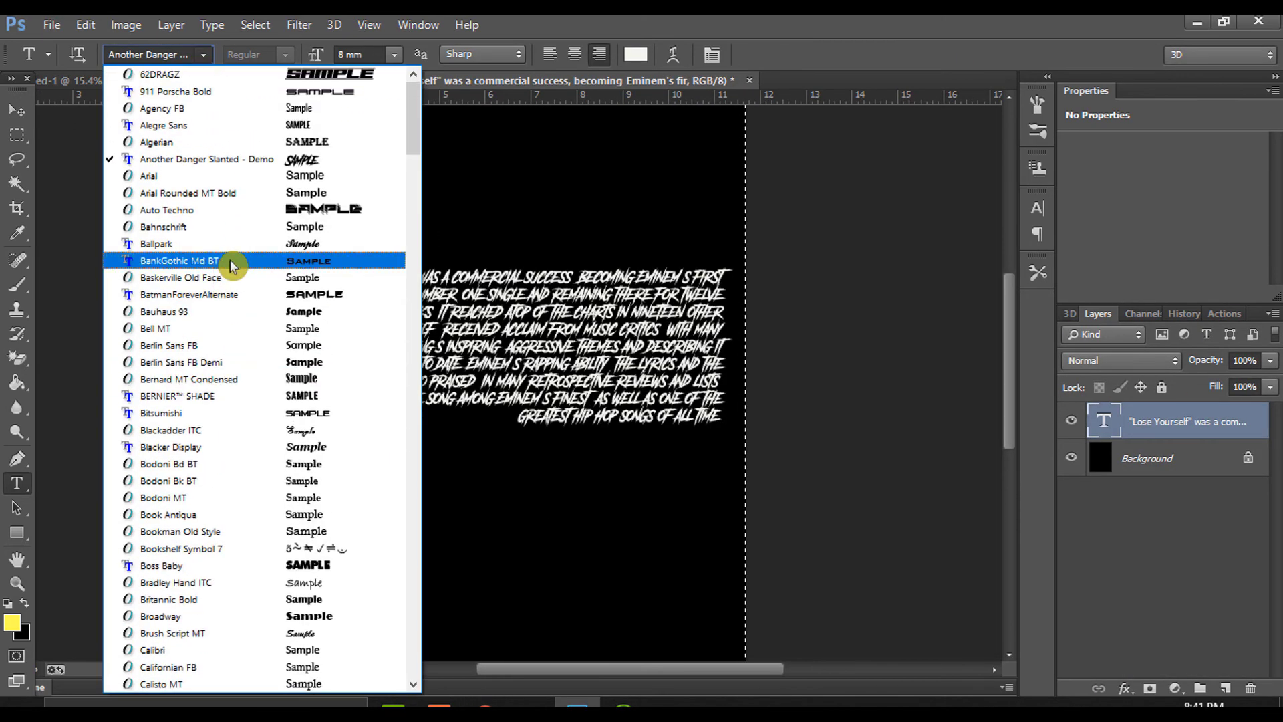
scroll(200, 435, down, 5)
click(183, 605)
click(15, 111)
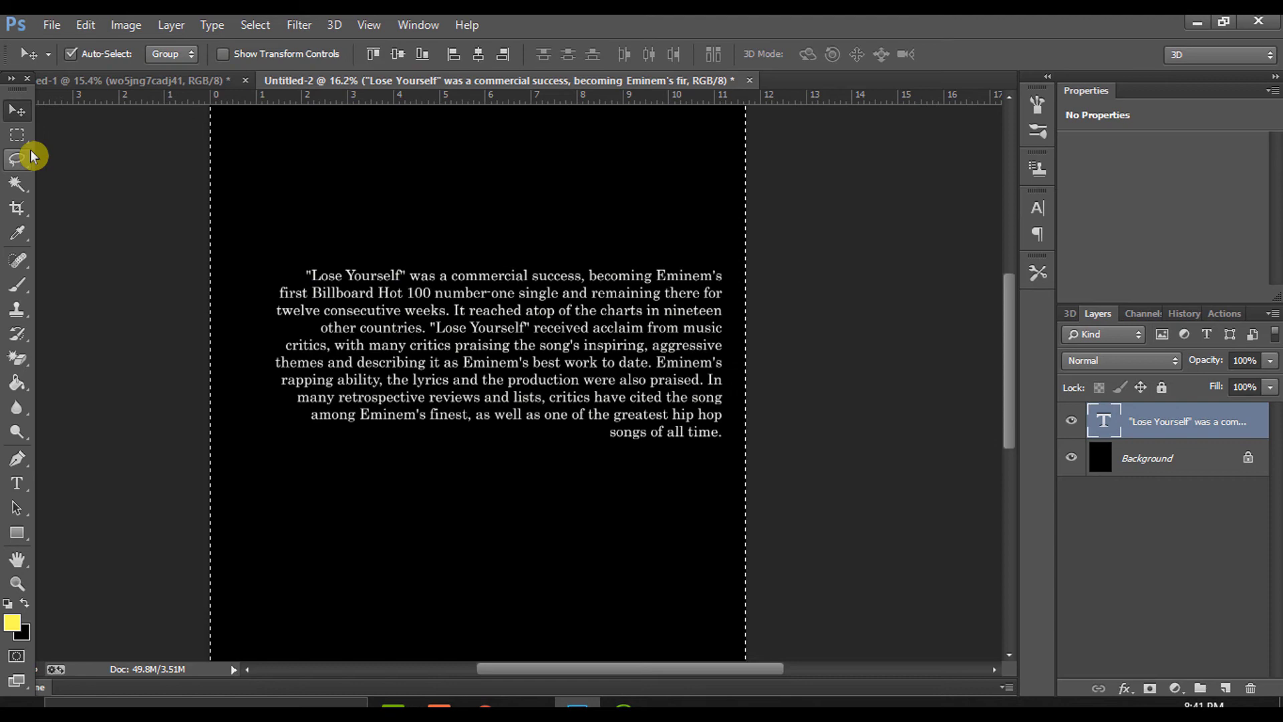
Paste the Century paragraph into the Eminem design as a new layer and scale it to about 113%
click(201, 80)
key(ctrl+v)
scroll(517, 340, down, 1)
scroll(515, 336, up, 1)
key(ctrl+t)
drag(346, 311, 301, 295)
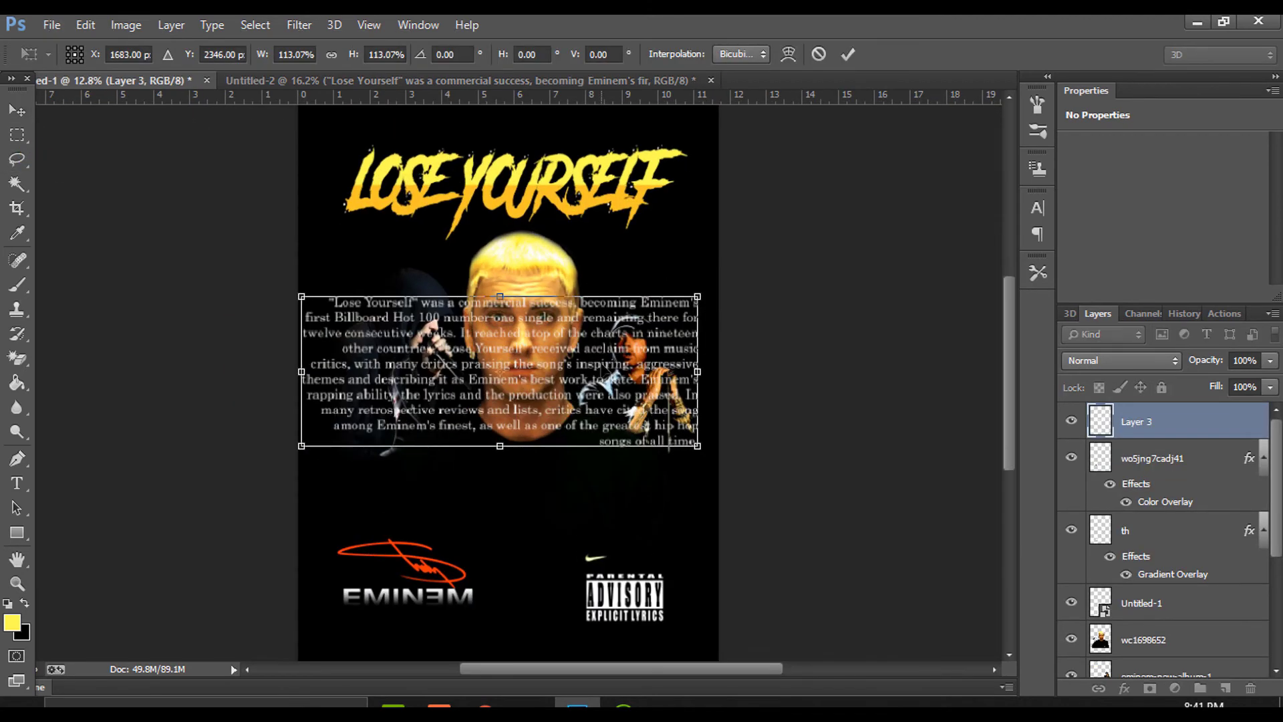
Move the paragraph up to just below the title and place its layer directly beneath the Eminem 3 layer
drag(601, 362, 606, 316)
click(847, 54)
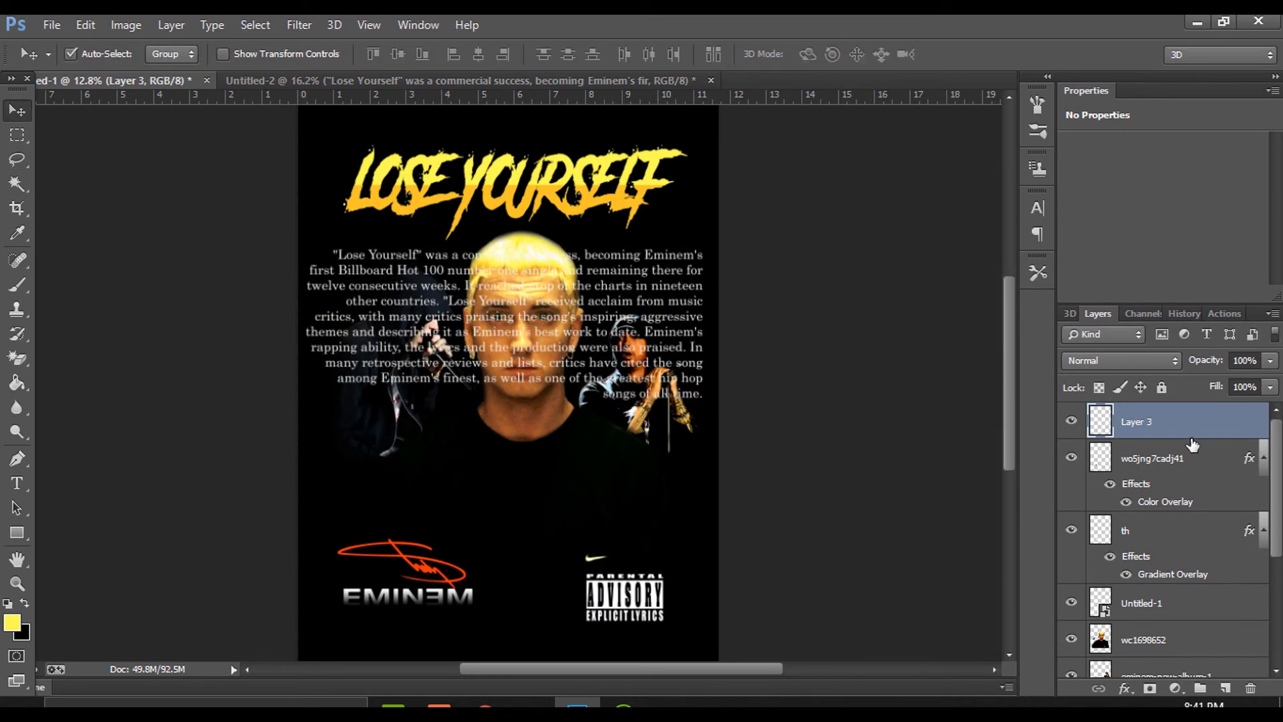
drag(1188, 428, 1182, 578)
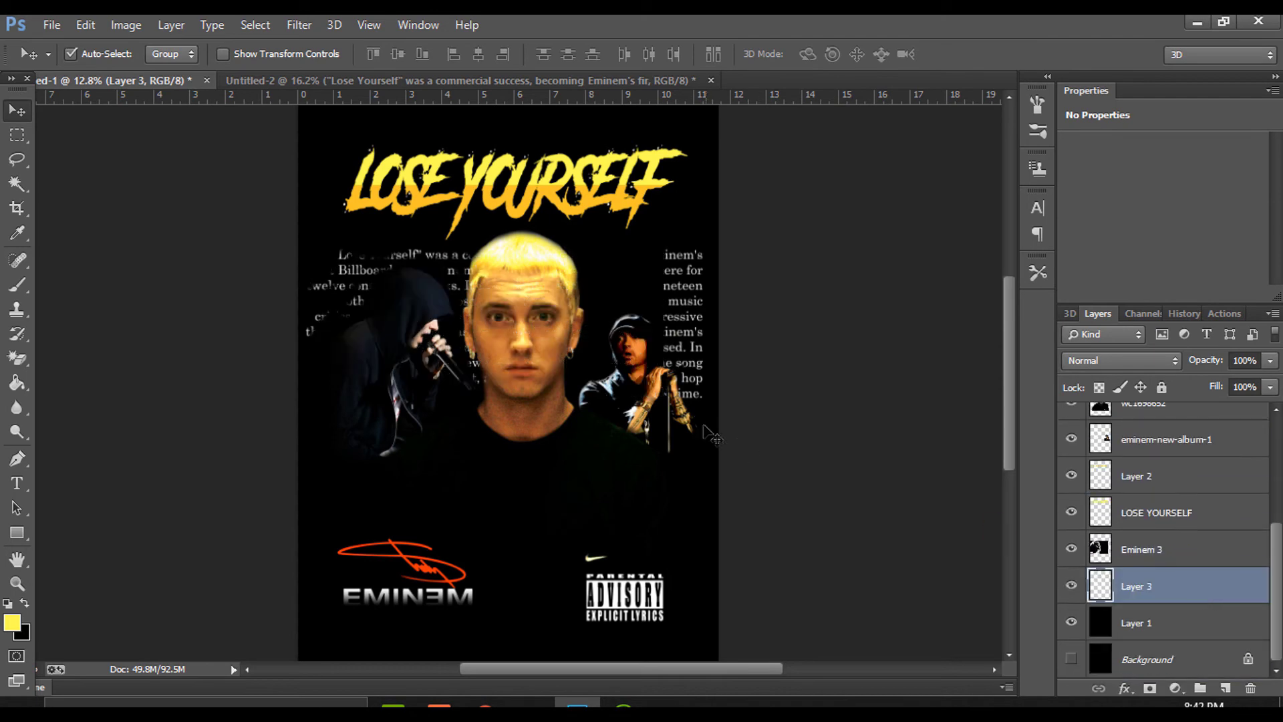
Check whether Eminem 3 covers the paragraph and erase that layer's black area right of the central head with the 296 px Eraser
scroll(647, 320, up, 4)
right_click(28, 366)
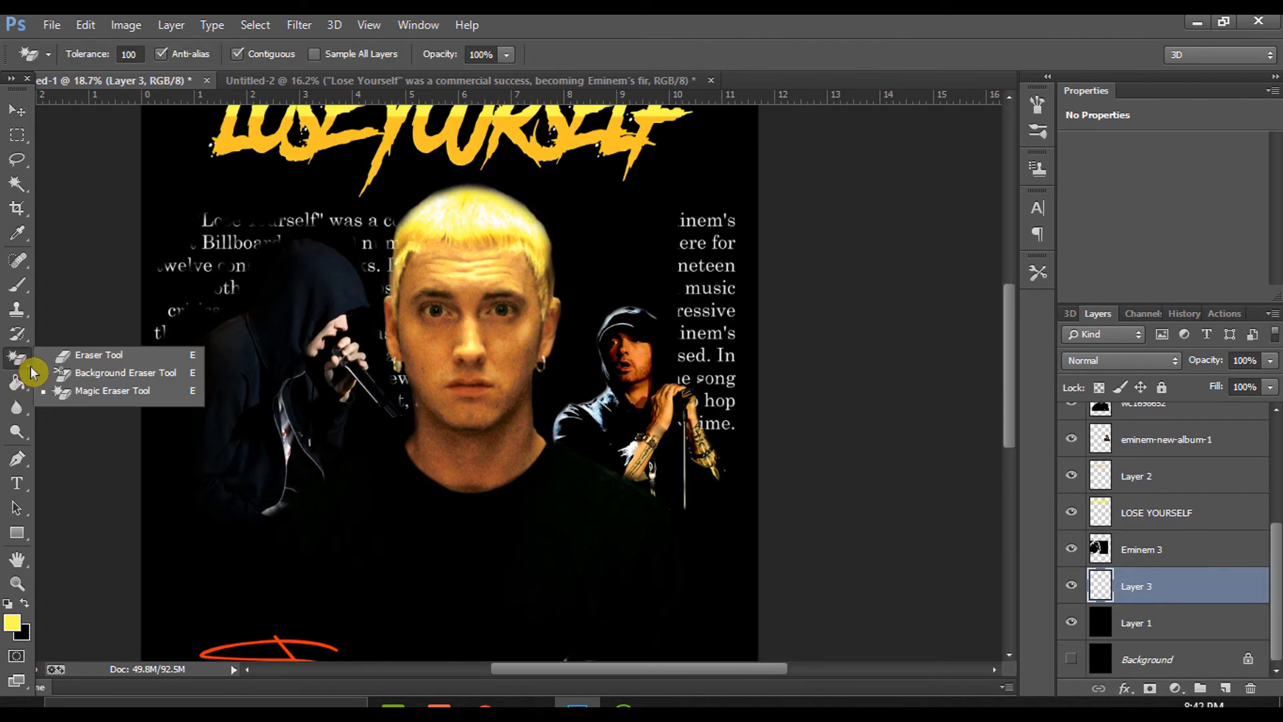
click(73, 354)
ctrl+click(652, 214)
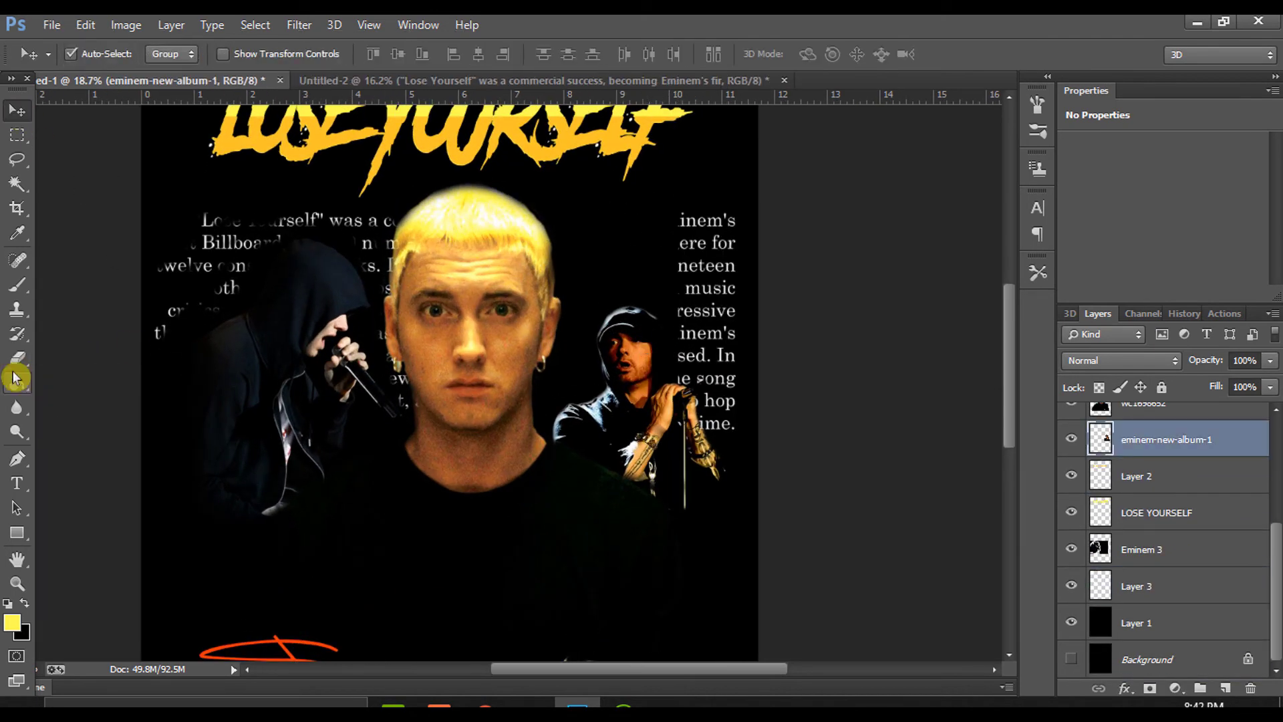
key(v)
click(592, 287)
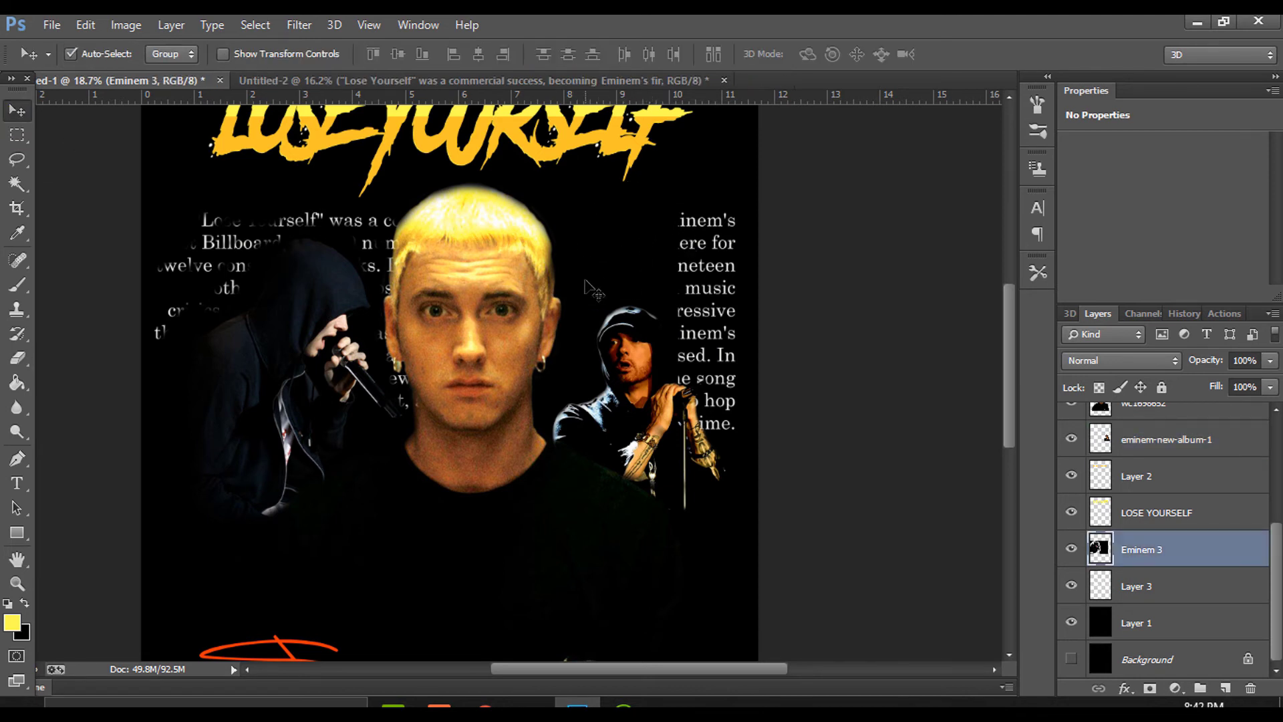
click(1071, 548)
click(1071, 549)
click(1071, 548)
click(1071, 549)
click(272, 402)
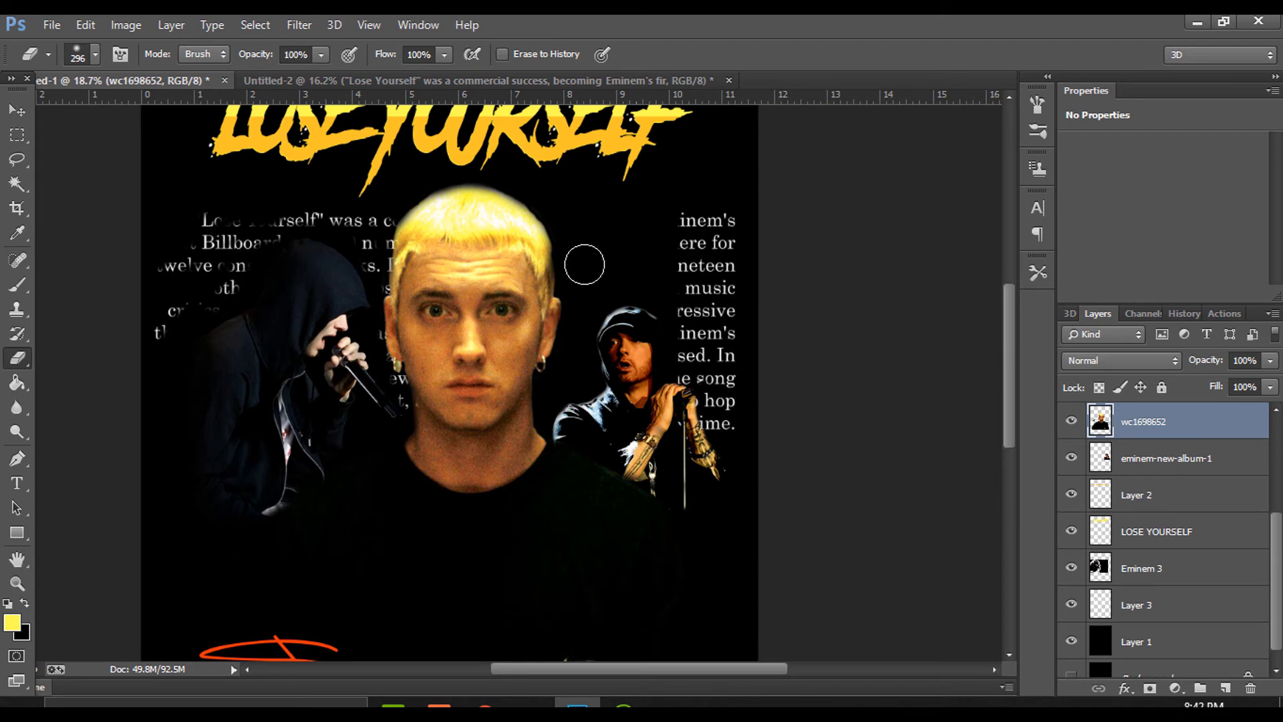
ctrl+click(643, 231)
mouse_move(695, 261)
mouse_down()
mouse_move(674, 282)
mouse_move(587, 211)
mouse_up()
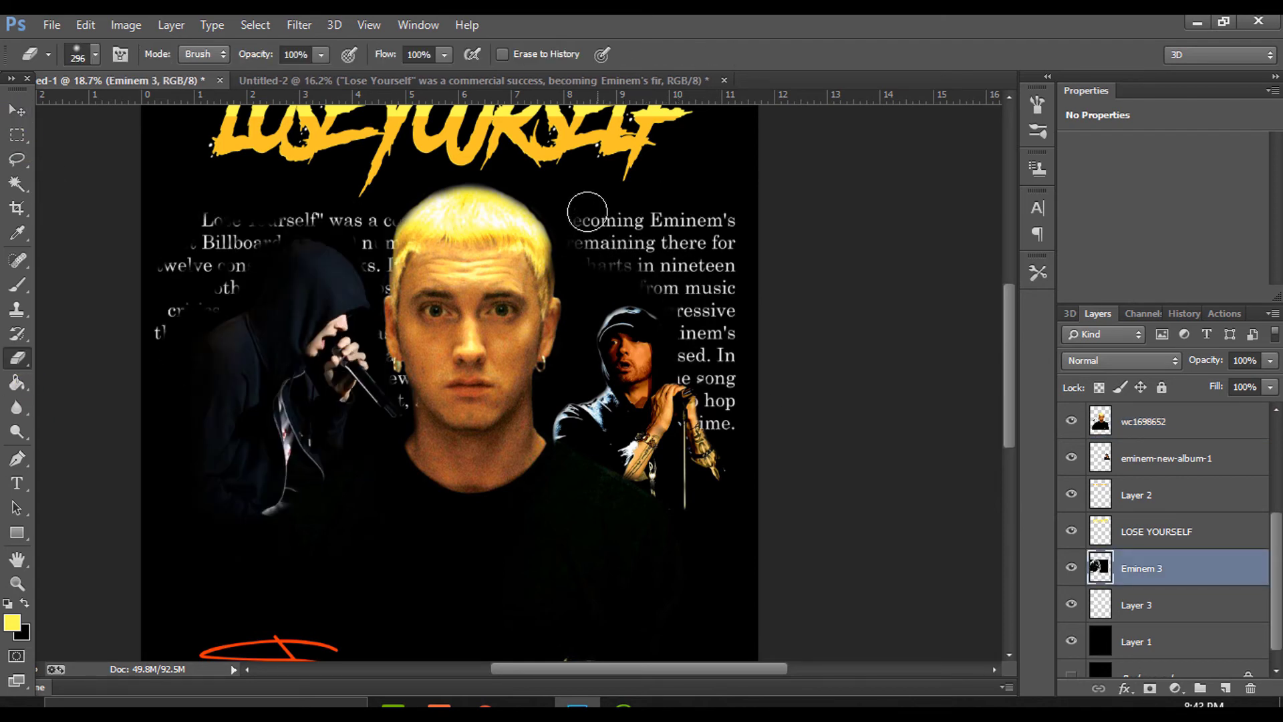
Reduce the Eraser to 82 px and erase the remaining Eminem 3 black between the central head and the capped figure
right_click(698, 274)
drag(807, 292, 664, 298)
key(Return)
scroll(661, 301, up, 6)
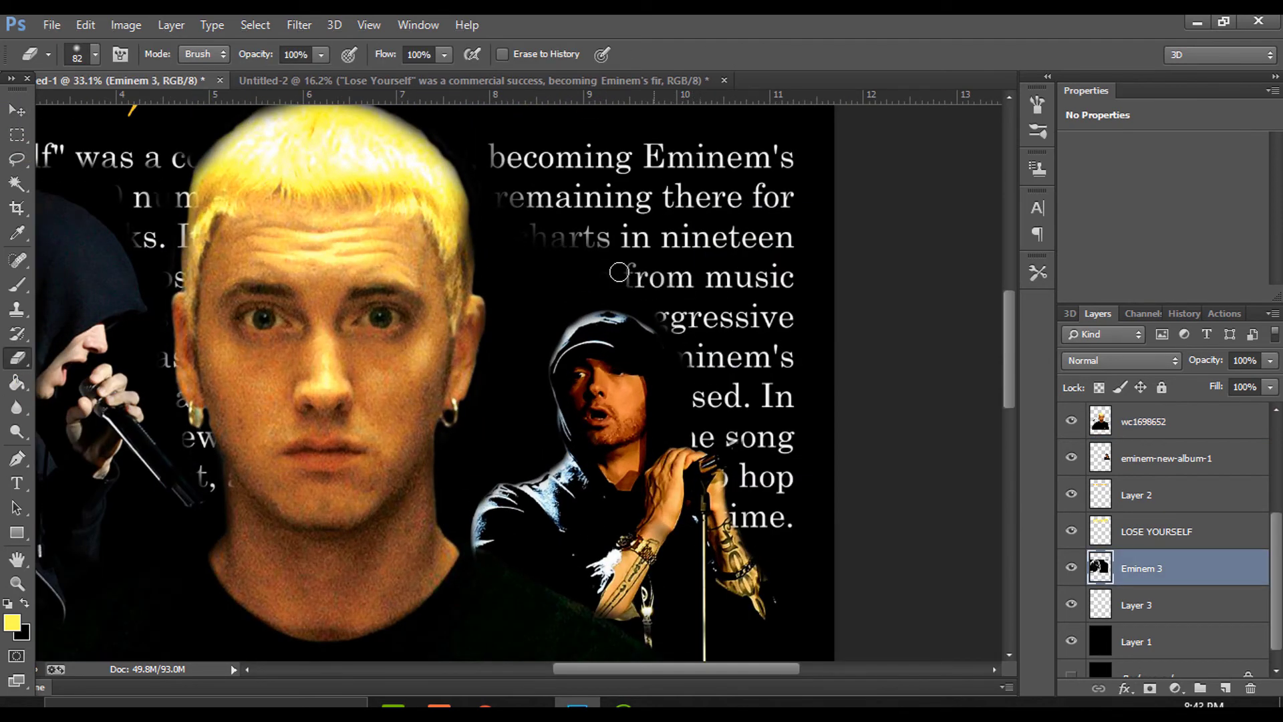
drag(499, 227, 551, 271)
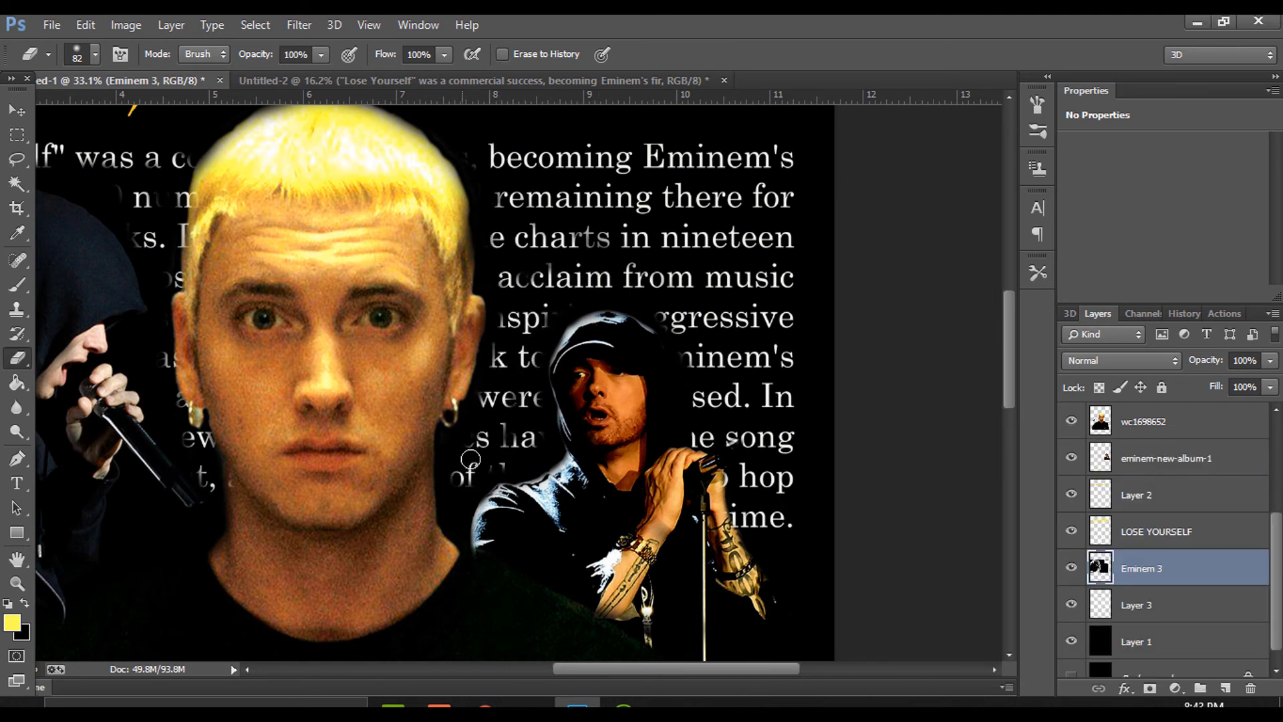
scroll(795, 473, down, 2)
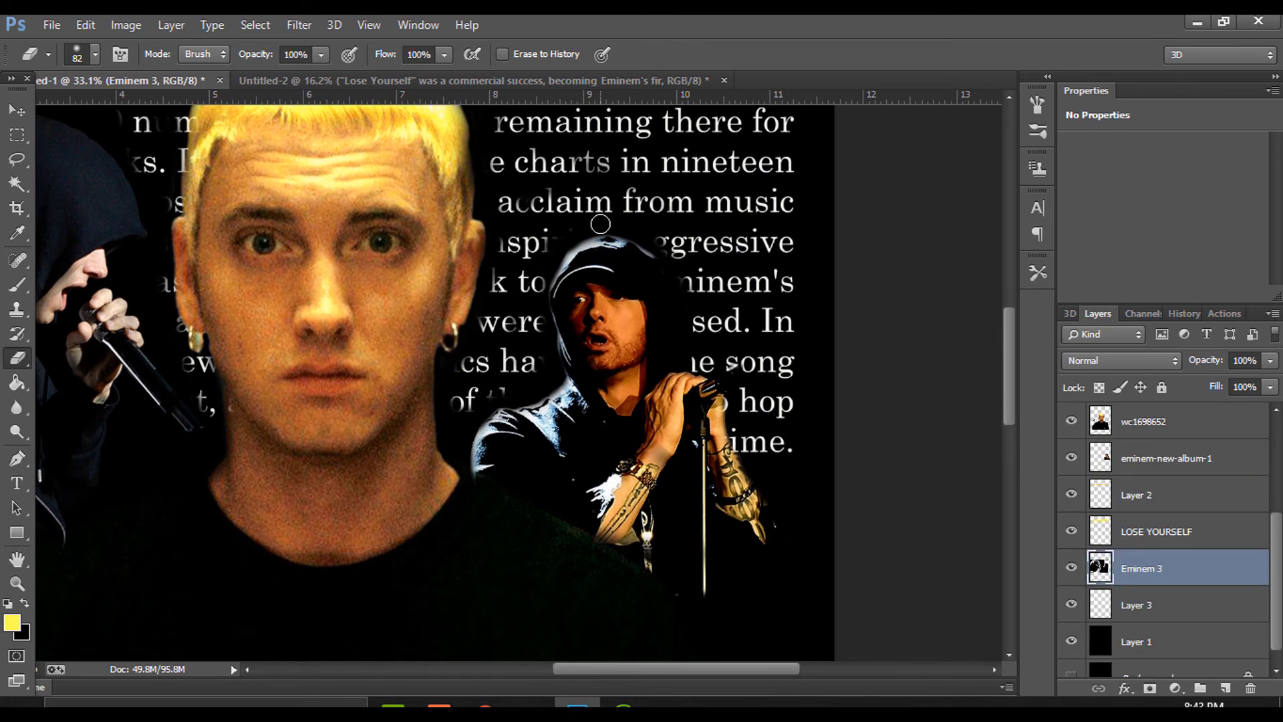
scroll(576, 232, up, 4)
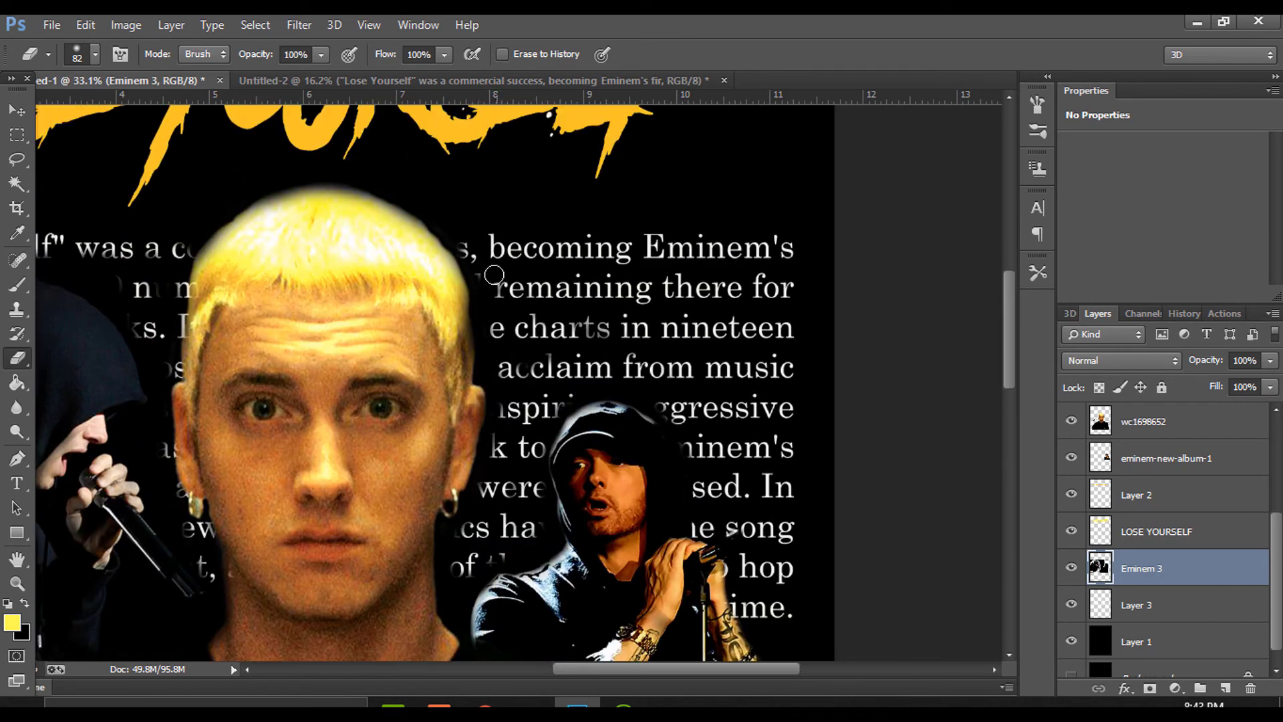
scroll(166, 320, up, 2)
scroll(167, 334, left, 8)
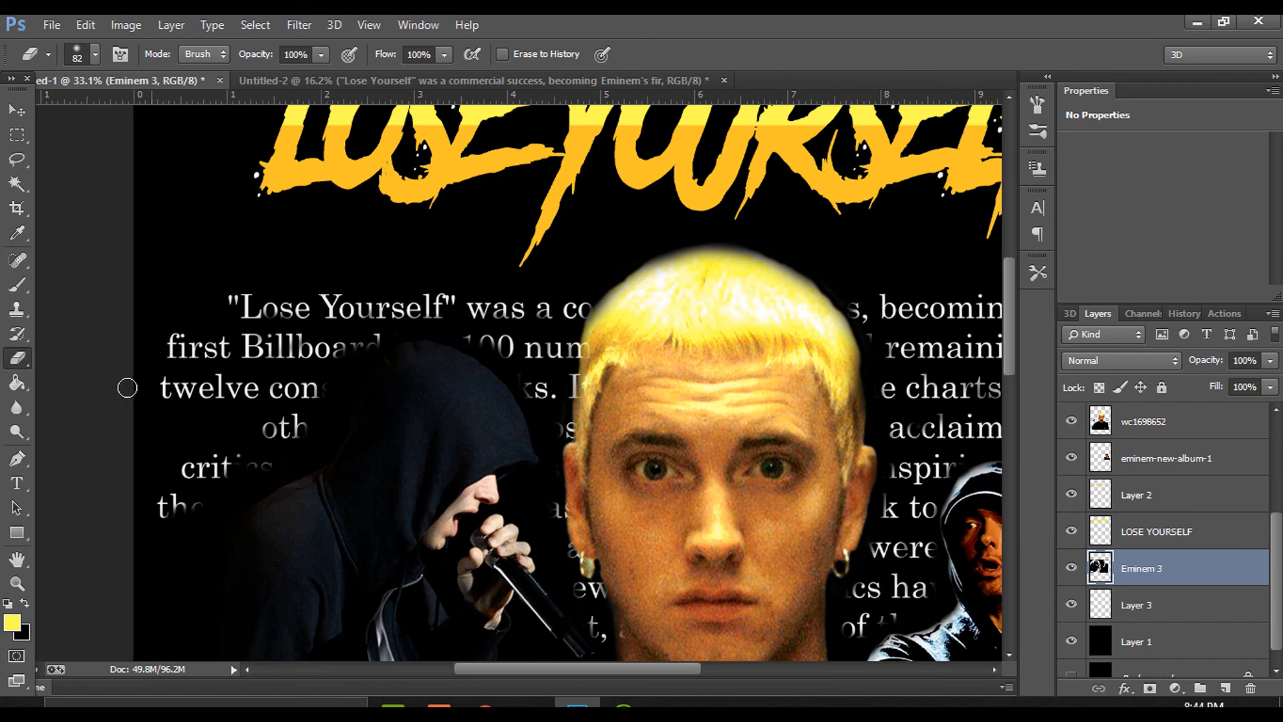
Inspect the layers around the hooded figure, toggling Eminem 3's visibility to check what covers the paragraph there
click(17, 110)
click(184, 425)
scroll(342, 360, down, 5)
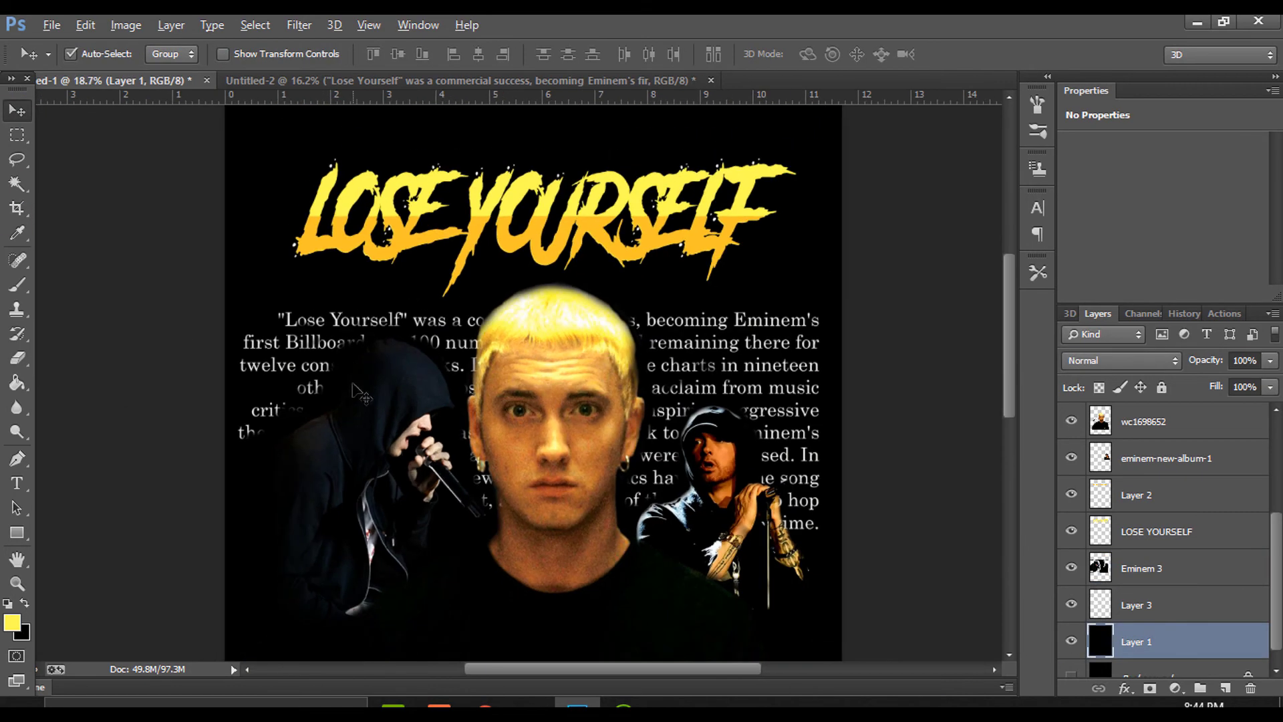
key(e)
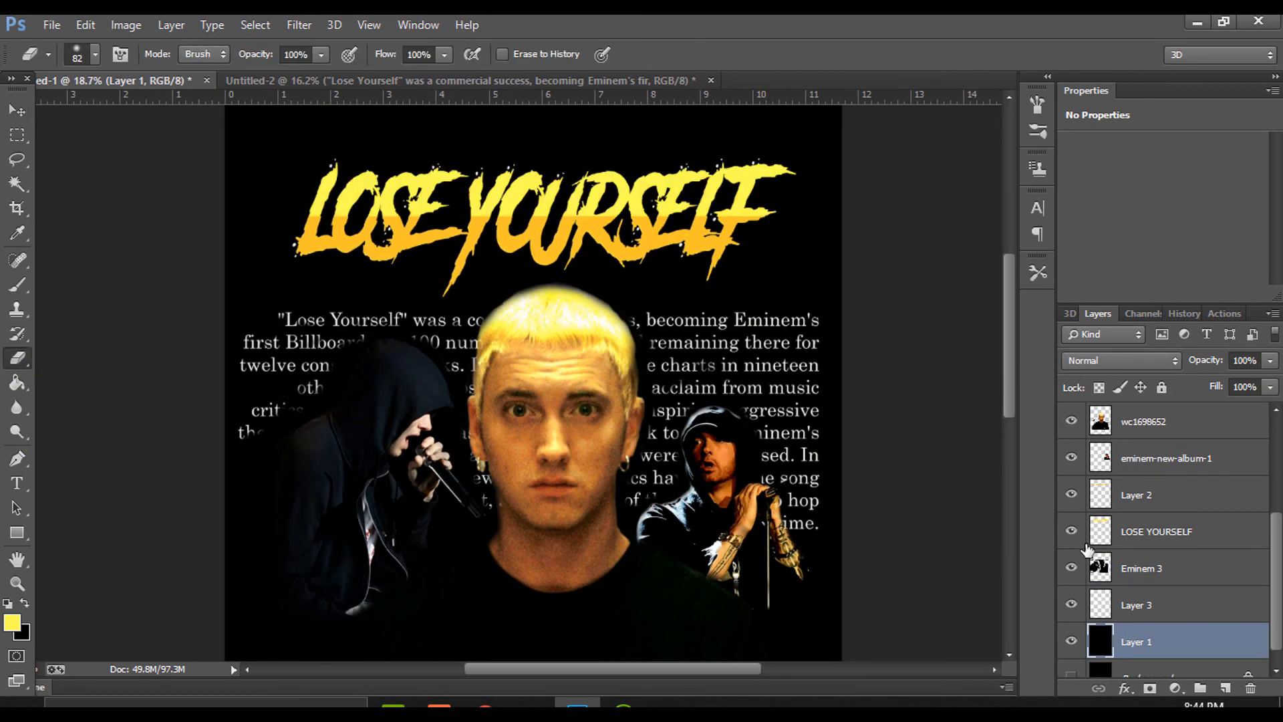
click(1183, 614)
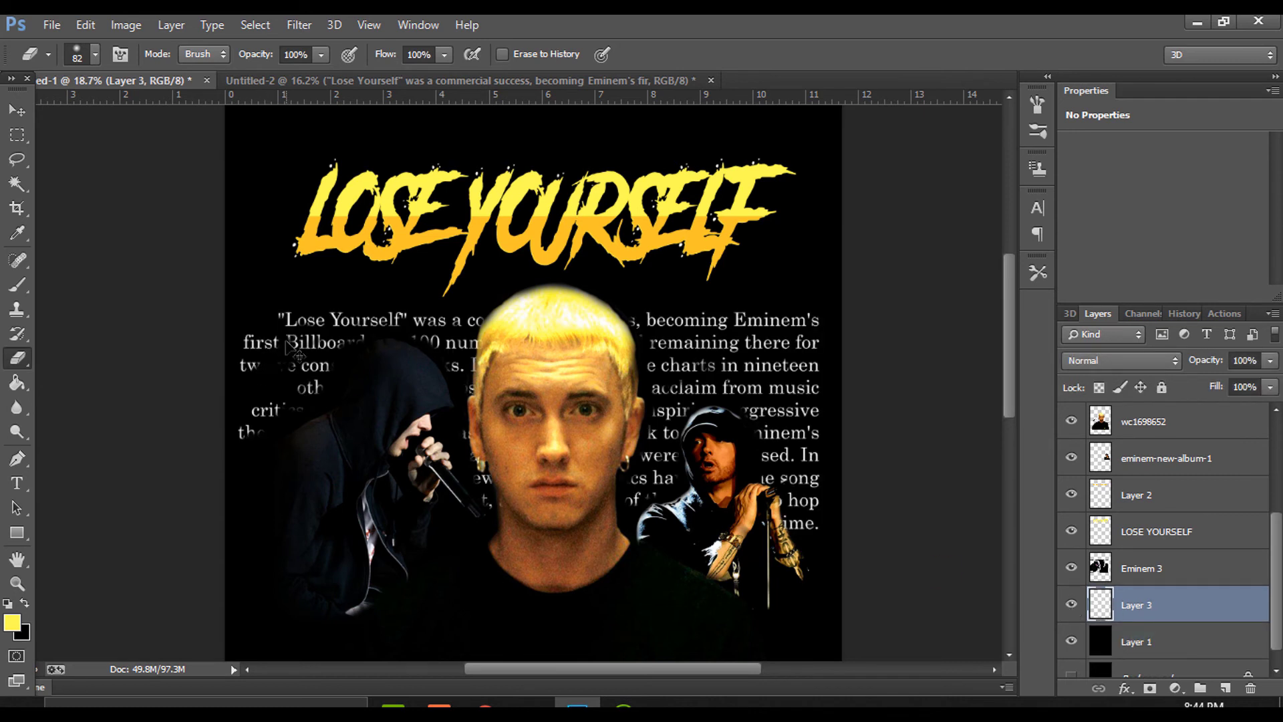
drag(294, 351, 264, 365)
key(v)
click(382, 422)
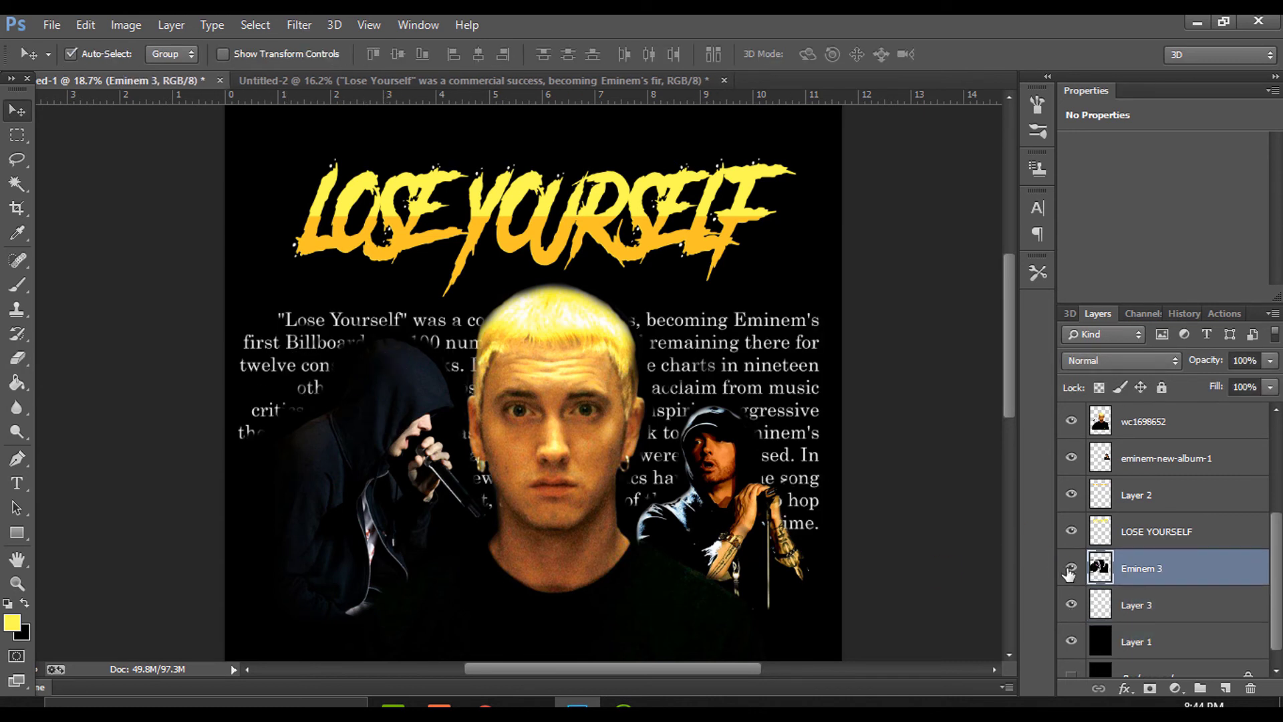
click(1070, 568)
click(1070, 568)
Erase the cut-off paragraph letters bordering the central head on Layer 3 with the 82 px Eraser
click(1171, 614)
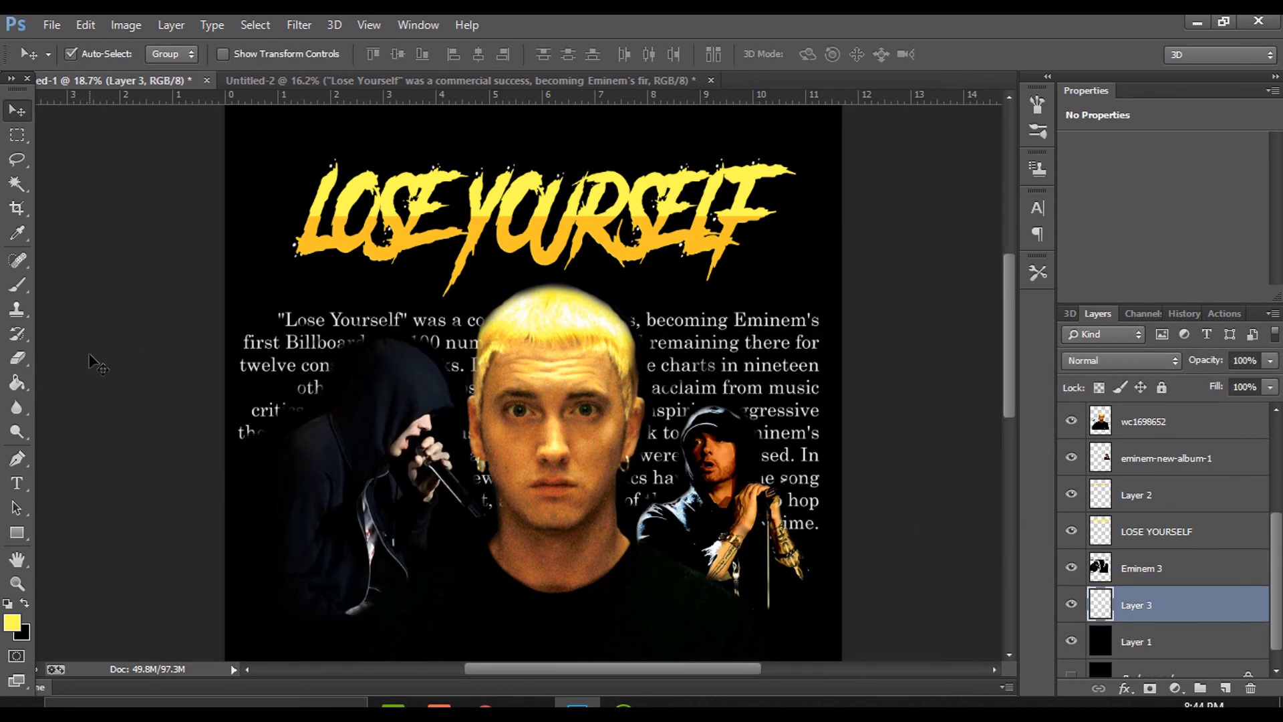
key(e)
scroll(242, 405, up, 3)
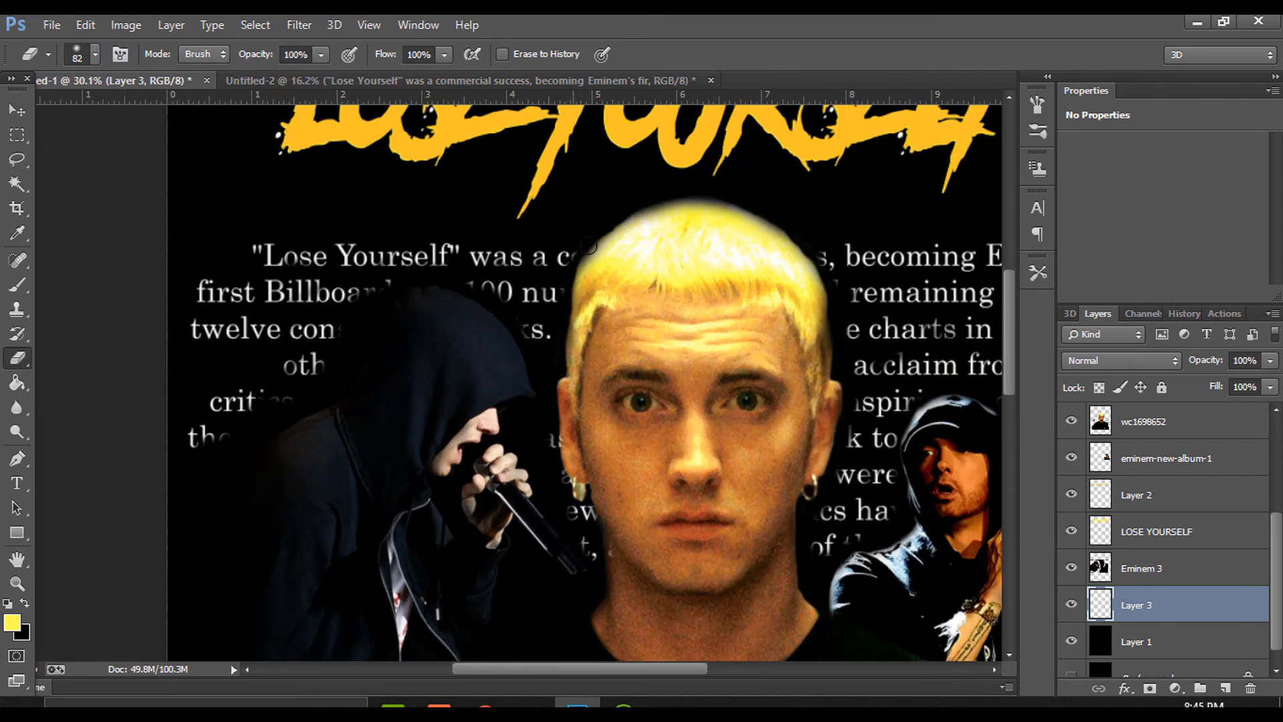
scroll(806, 437, down, 3)
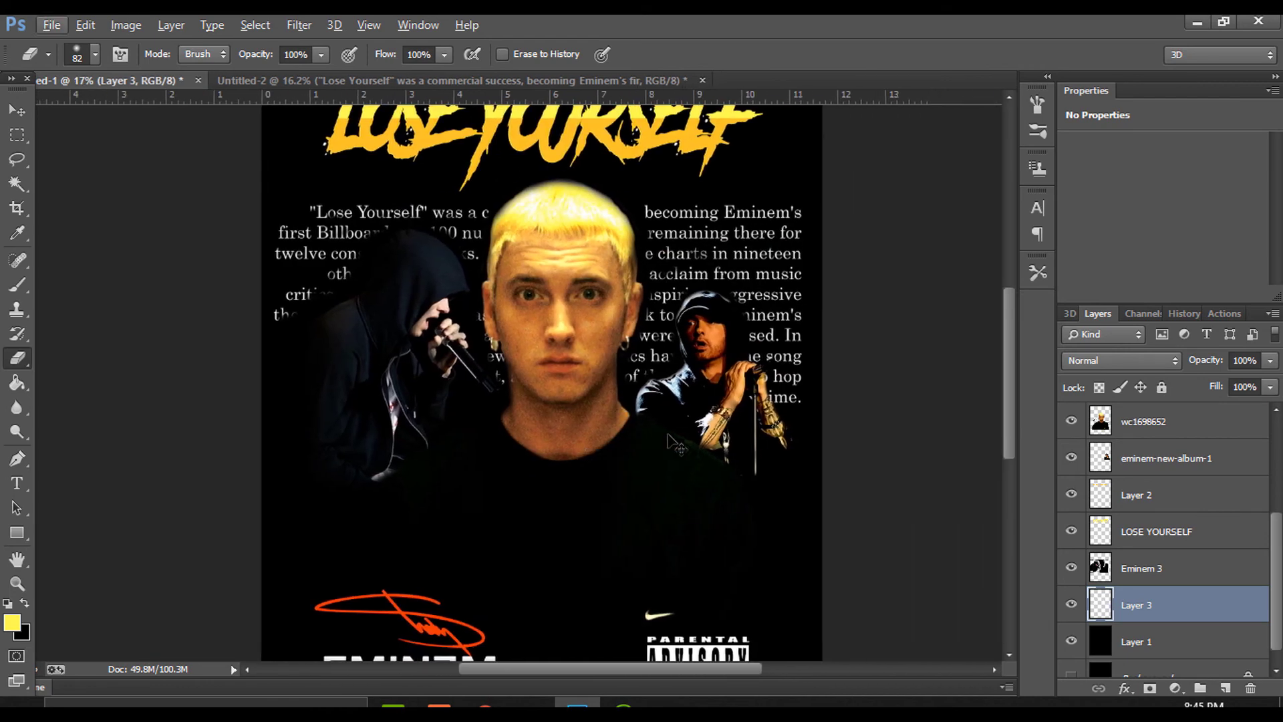
Erase the cut-off paragraph letters on Layer 3 around the capped figure and beside the hooded figure's microphone
scroll(707, 462, up, 4)
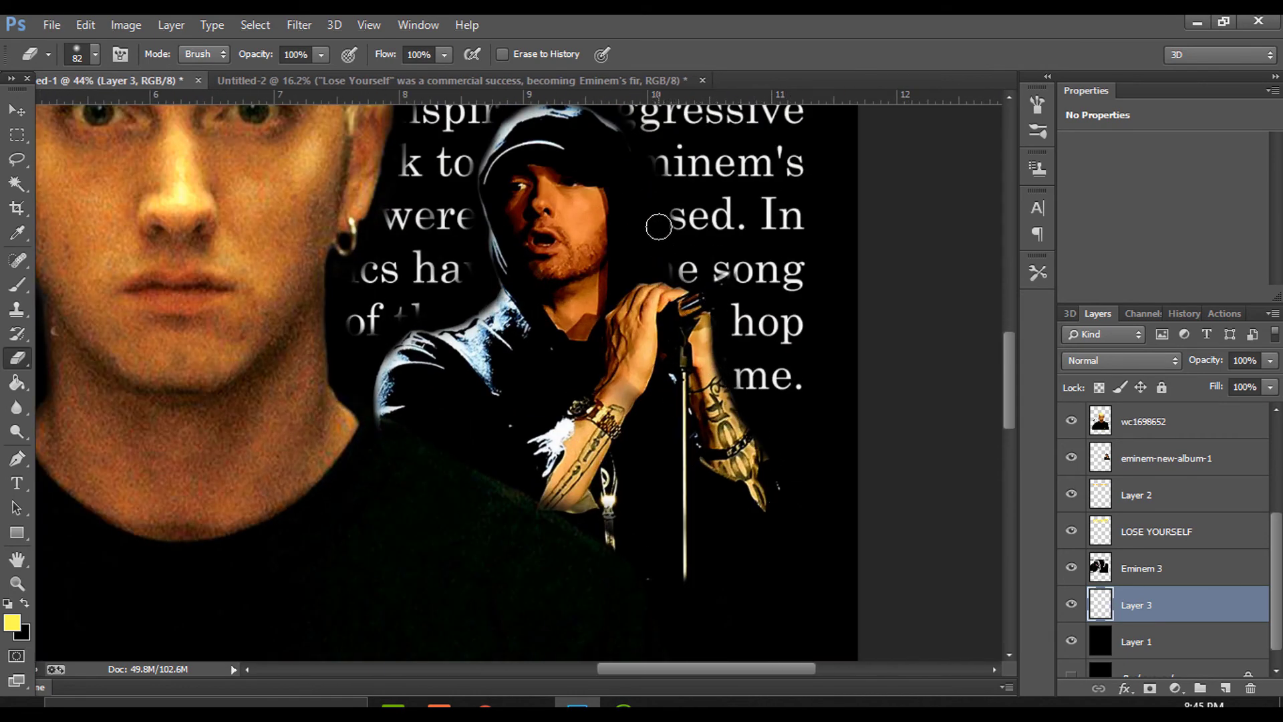
scroll(658, 226, up, 3)
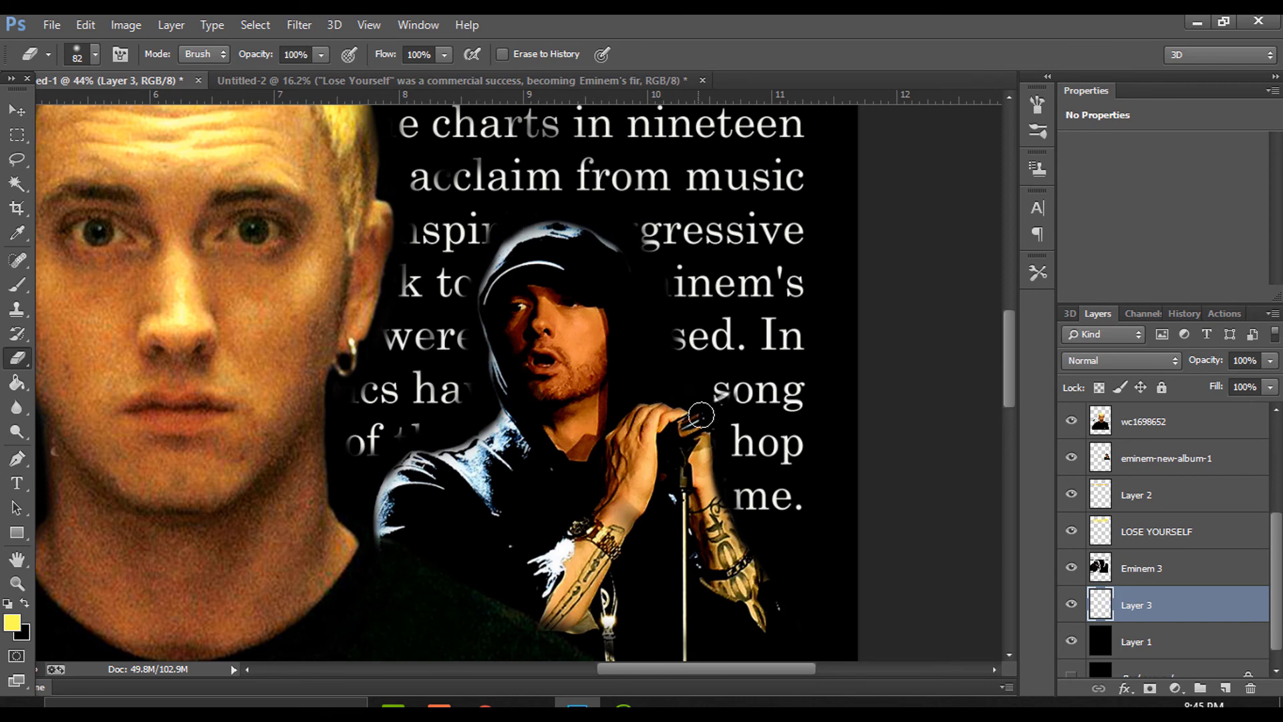
scroll(506, 484, down, 2)
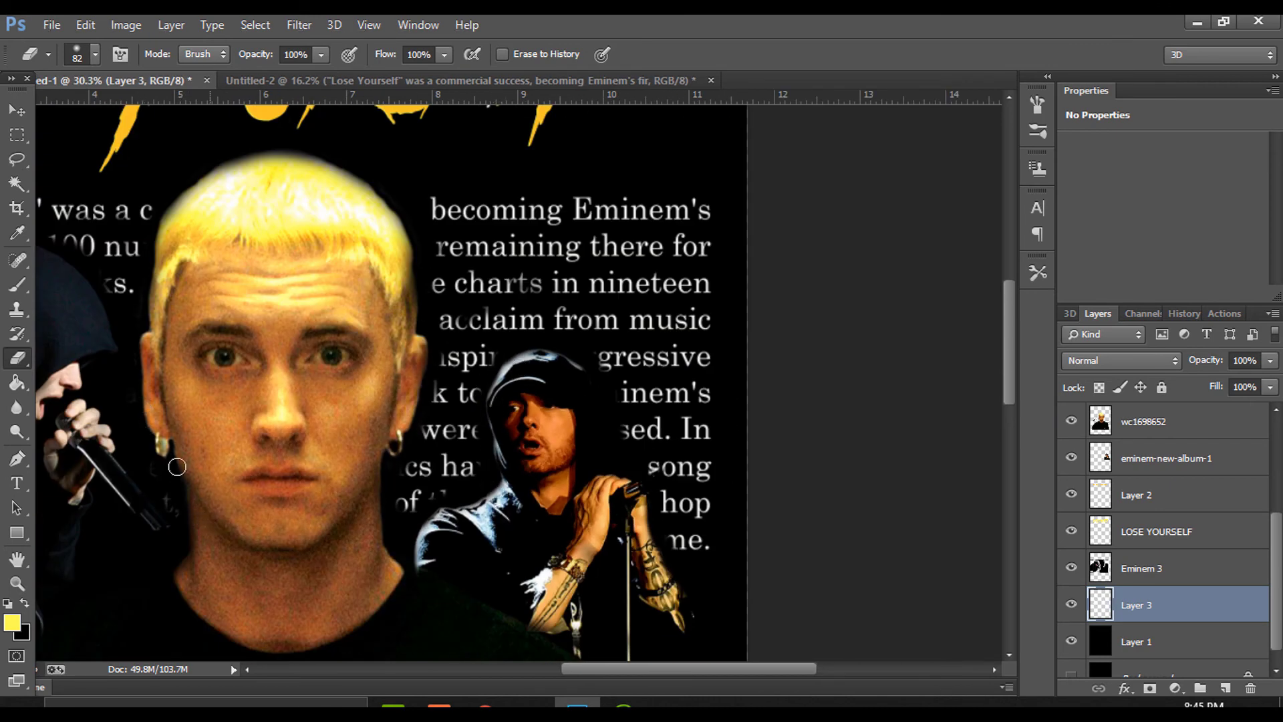
scroll(163, 360, down, 2)
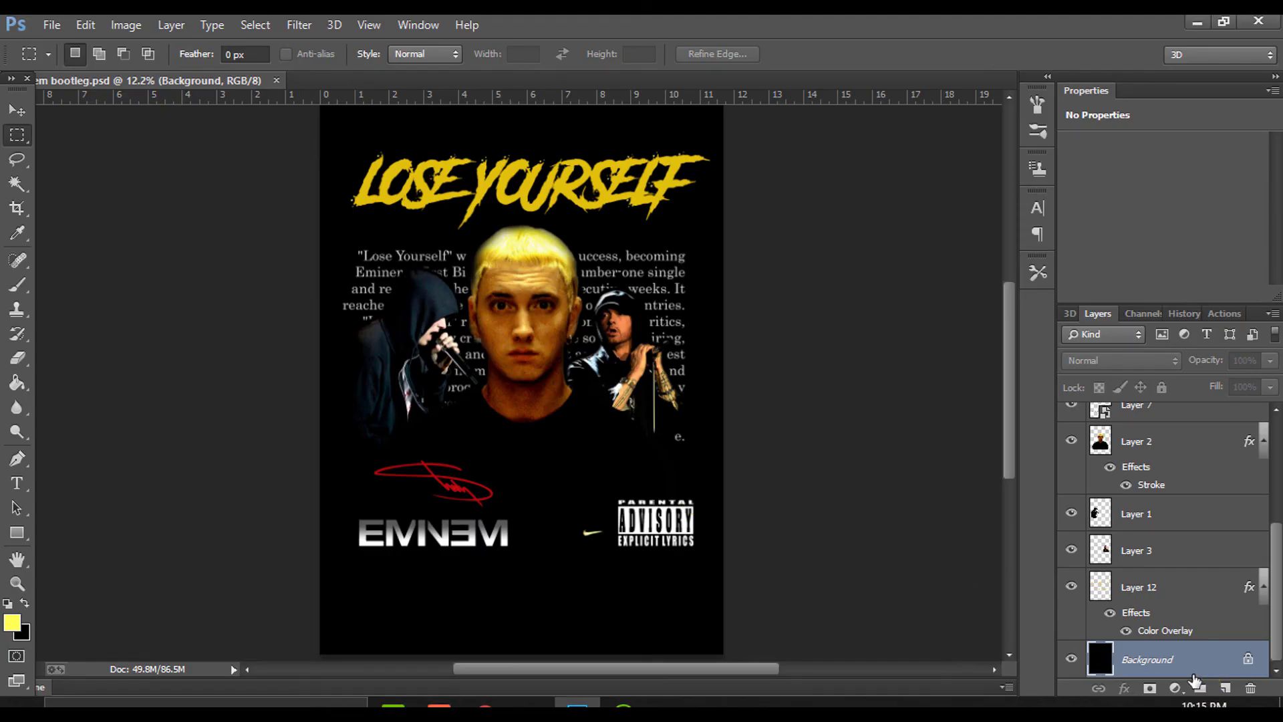
Duplicate the black Background layer and hide the original
drag(1194, 681, 1225, 687)
click(1071, 660)
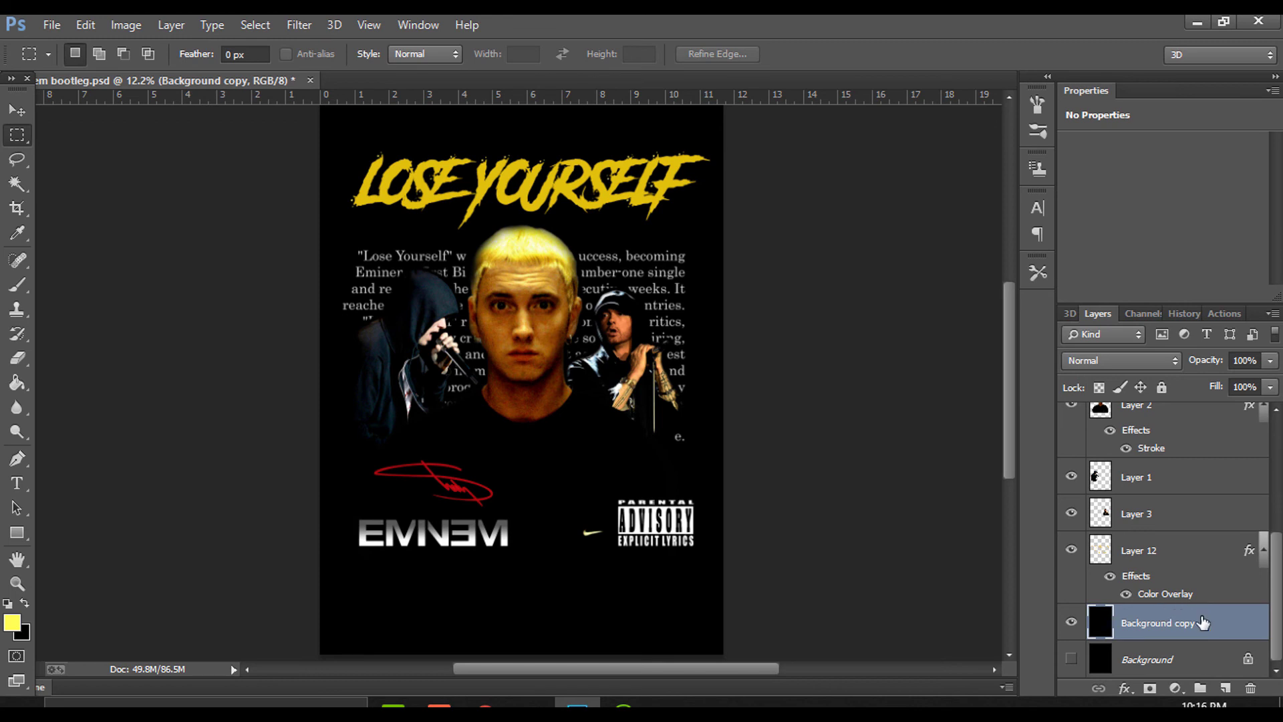
Select the artwork layers together with Background copy and combine them into one group above the hidden Background
scroll(1197, 461, up, 5)
ctrl+click(1201, 428)
scroll(1203, 441, down, 5)
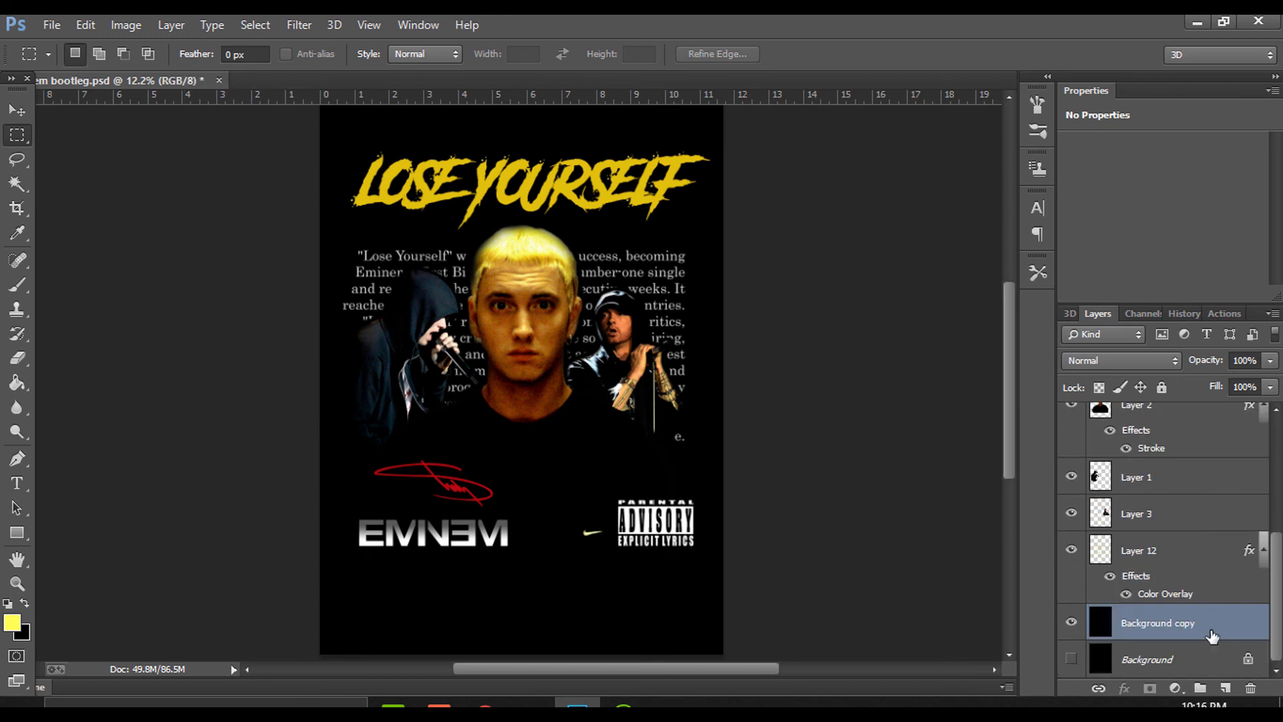
scroll(1196, 535, up, 5)
scroll(1205, 627, down, 5)
scroll(1206, 588, up, 1)
ctrl+click(1202, 568)
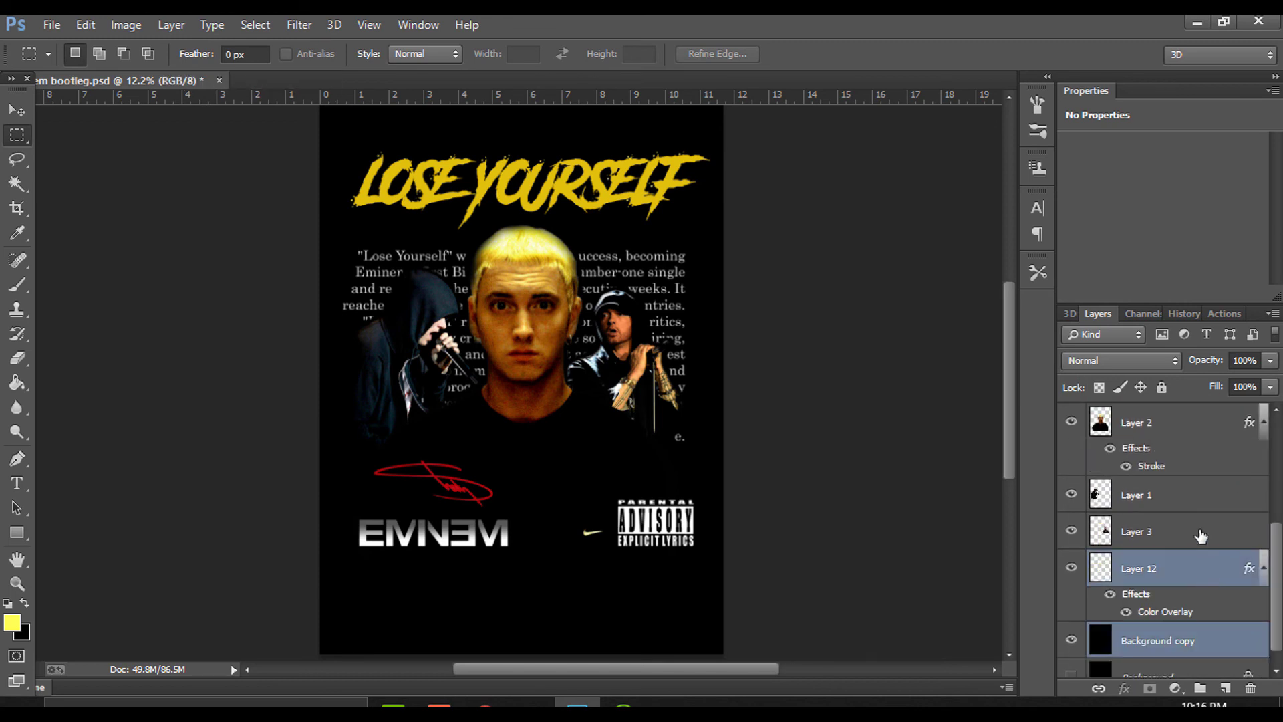
ctrl+click(1201, 535)
ctrl+click(1203, 495)
ctrl+click(1208, 431)
scroll(1213, 451, up, 7)
scroll(1208, 463, down, 1)
ctrl+click(1203, 493)
scroll(1199, 501, up, 4)
scroll(1195, 511, down, 5)
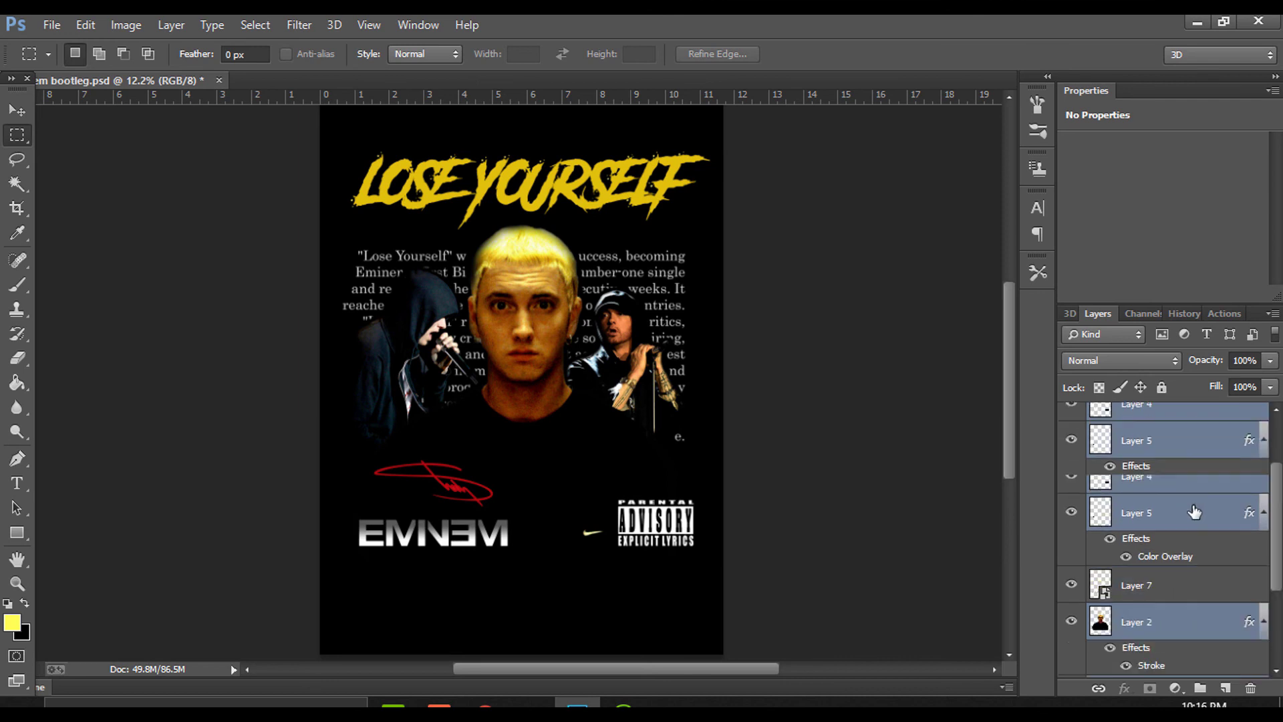
key(ctrl+g)
ctrl+click(1196, 444)
key(ctrl+g)
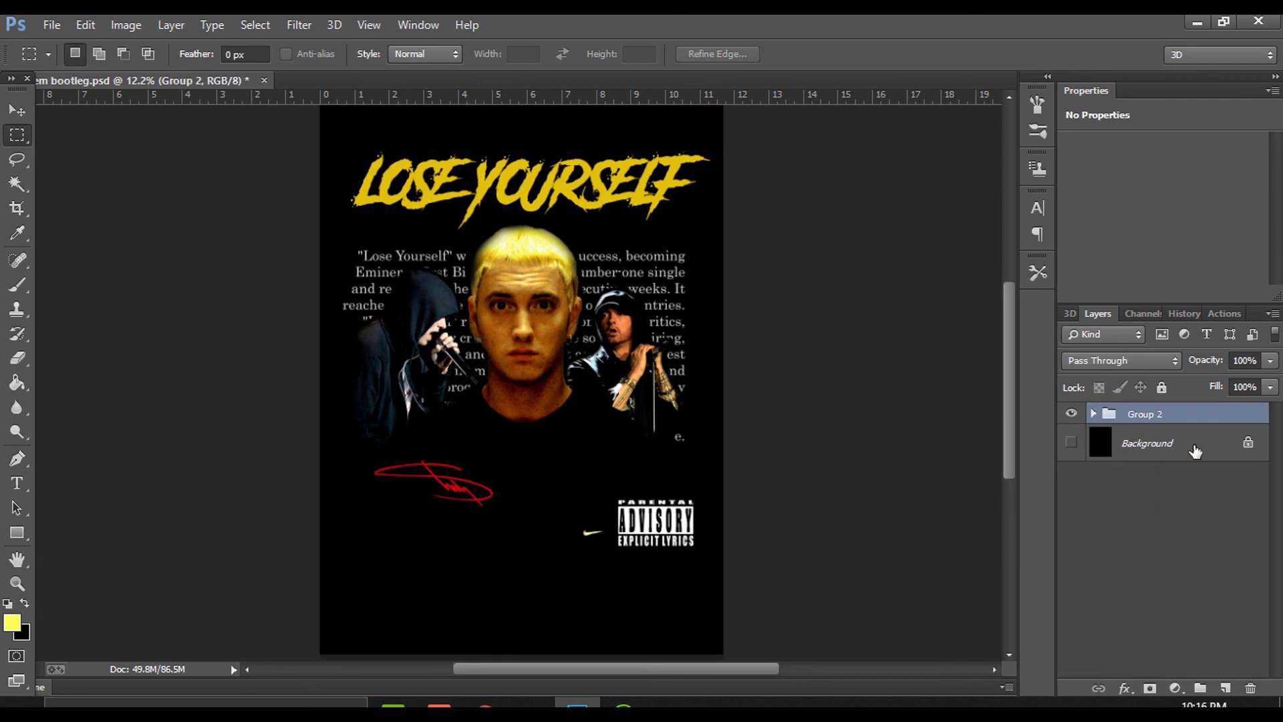
Duplicate Group 2 and hide the copy, keeping the original group visible
key(ctrl+j)
click(1071, 436)
alt+click(1071, 436)
Merge Group 2 into a single layer and move the hidden Group 2 copy beneath it
click(1173, 438)
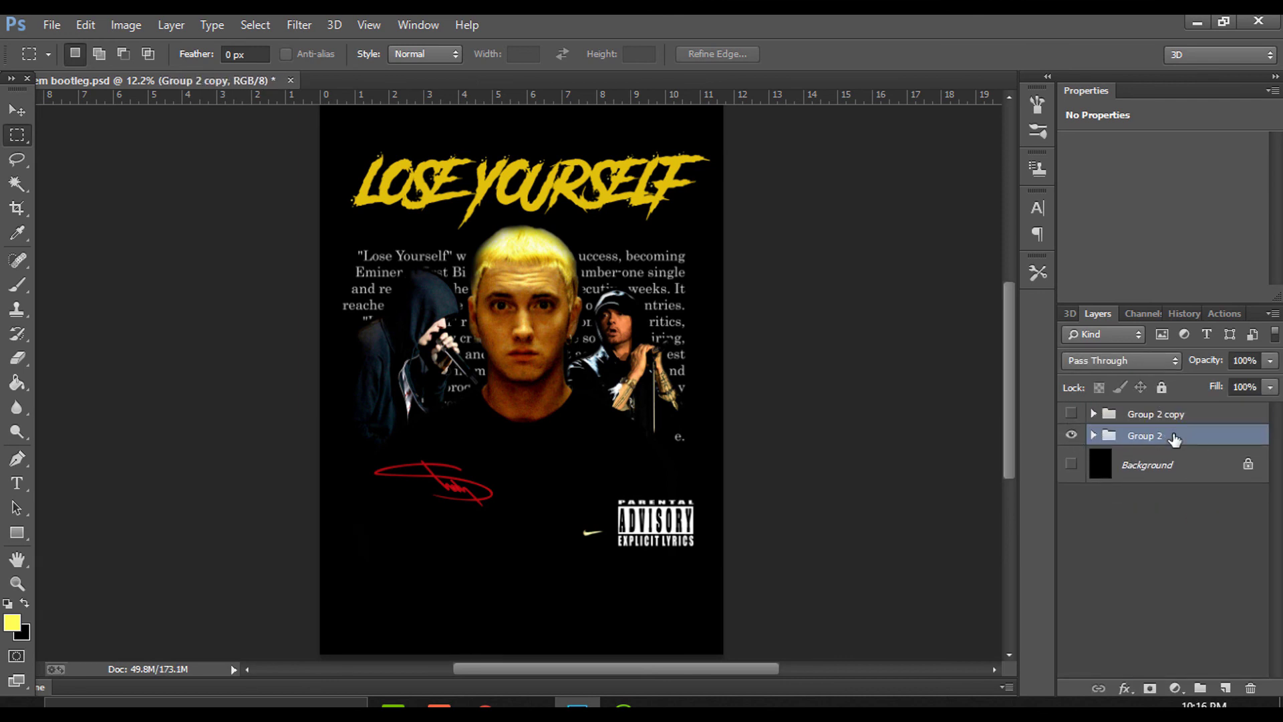
key(Delete)
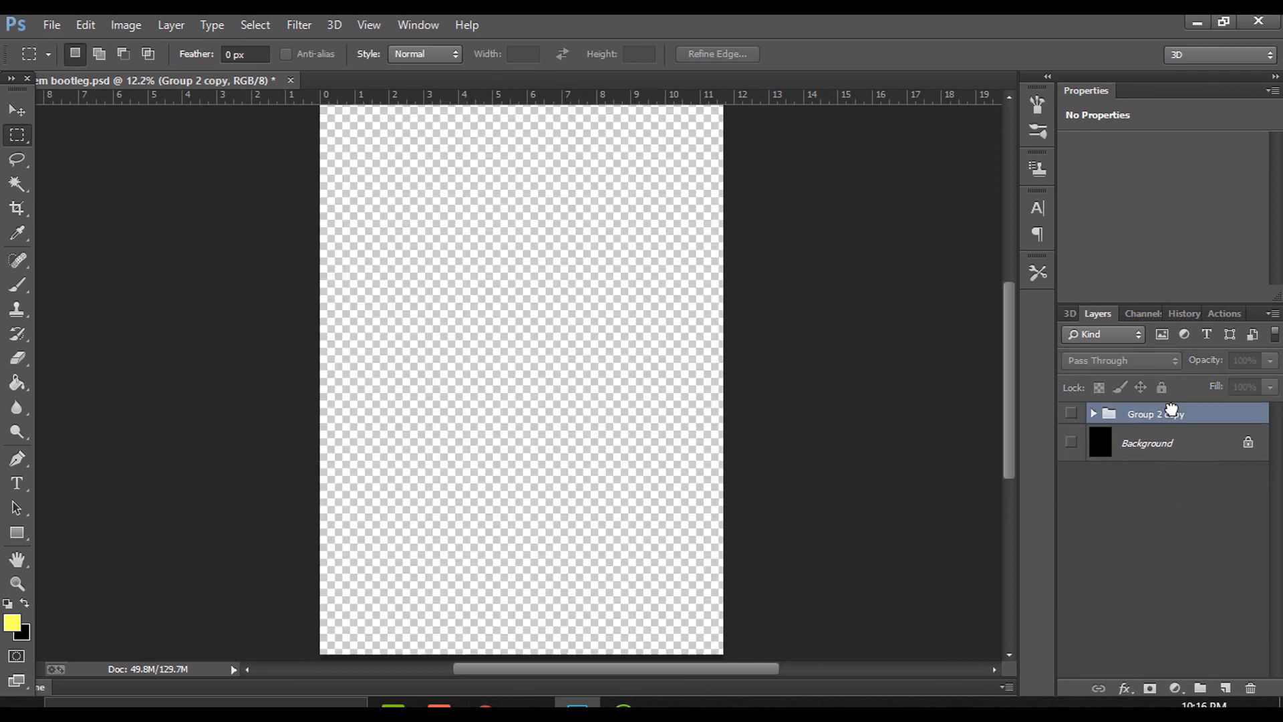
drag(1176, 413, 1186, 453)
click(1158, 536)
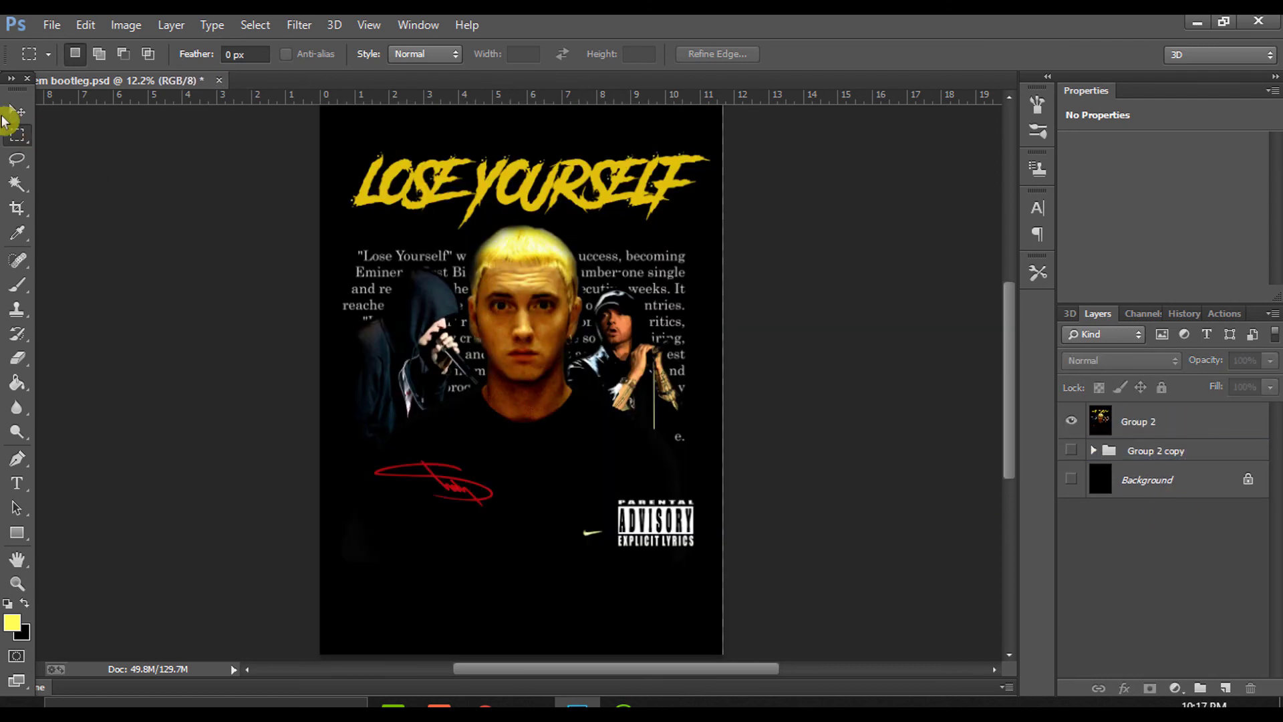
Run the Dots - Medium action from the Halftone Automator set on the merged Group 2 layer
click(20, 115)
click(1169, 429)
click(1223, 313)
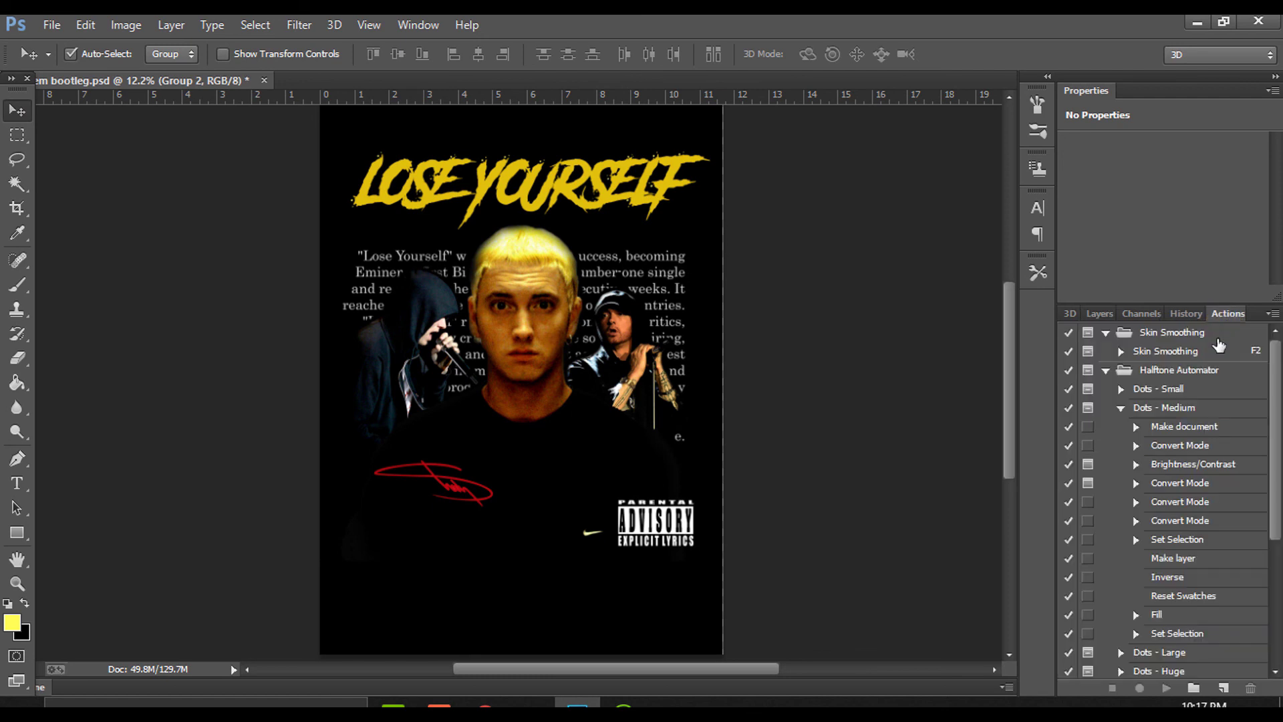
click(1210, 408)
click(1166, 688)
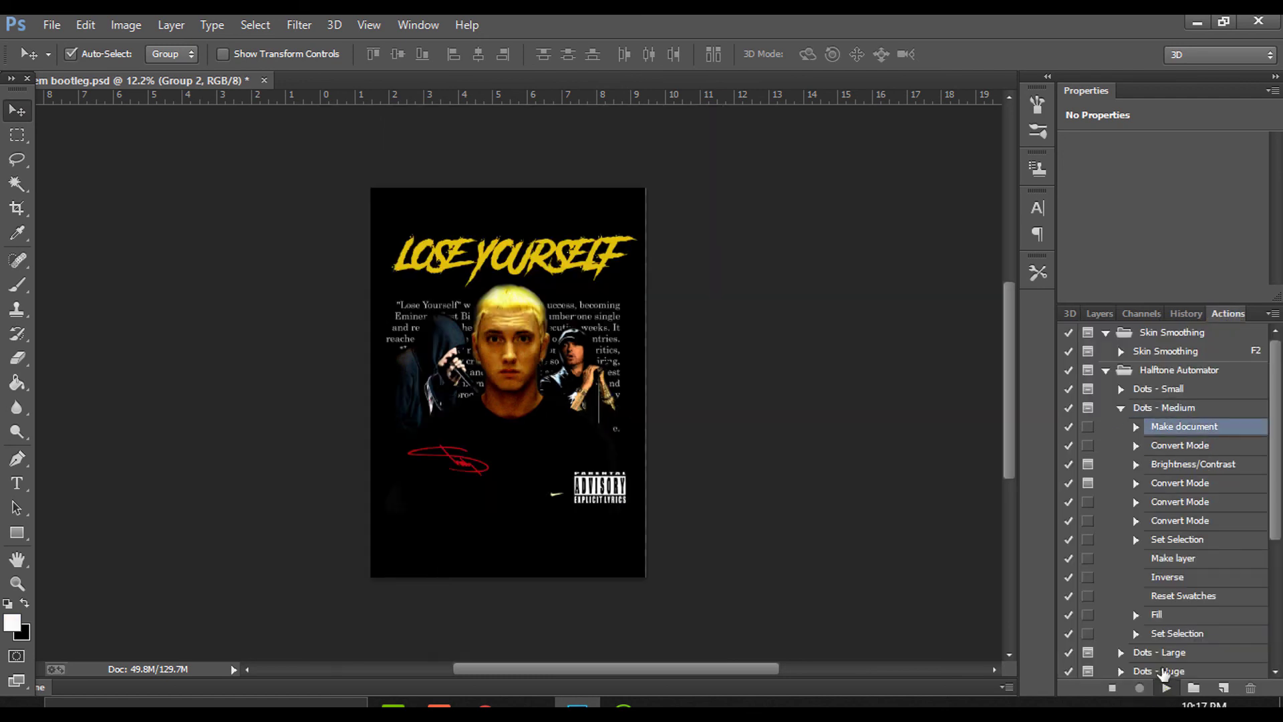
Set the brightness to 121 and convert to a 300 pixels/inch bitmap with a round halftone screen of 25 lines/inch at 45 degrees
drag(891, 229, 940, 258)
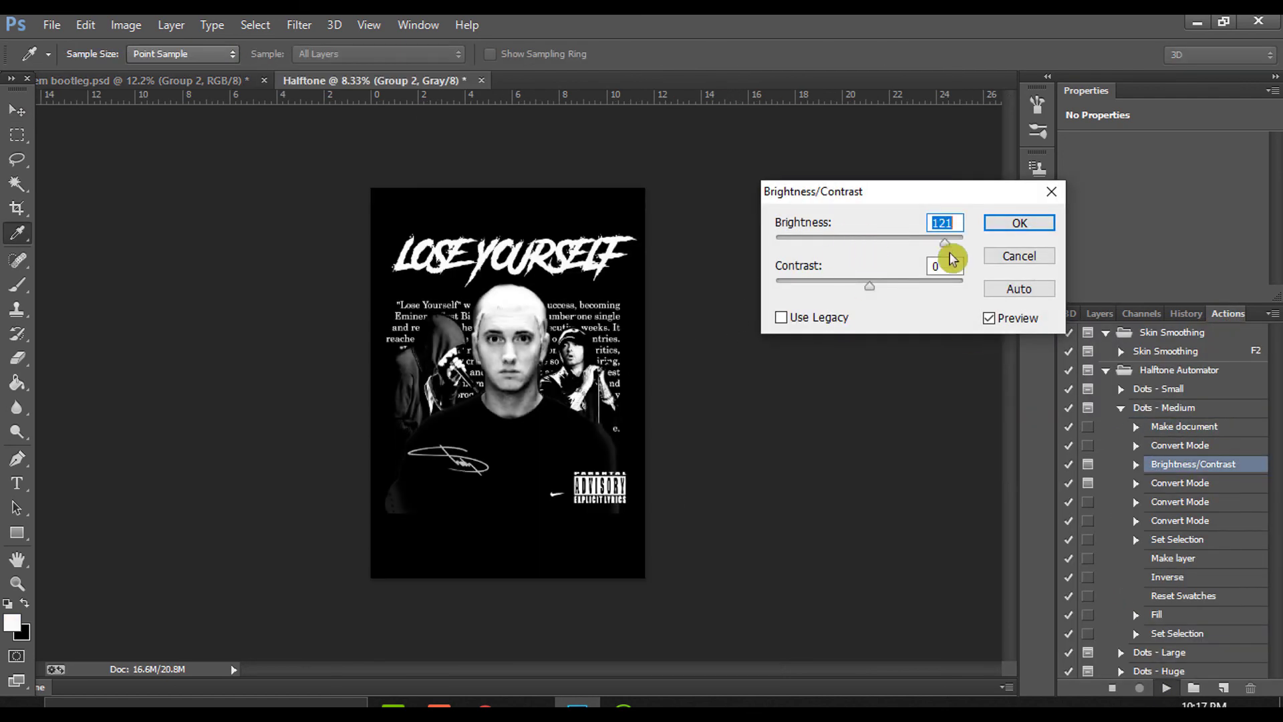
click(1043, 223)
click(599, 287)
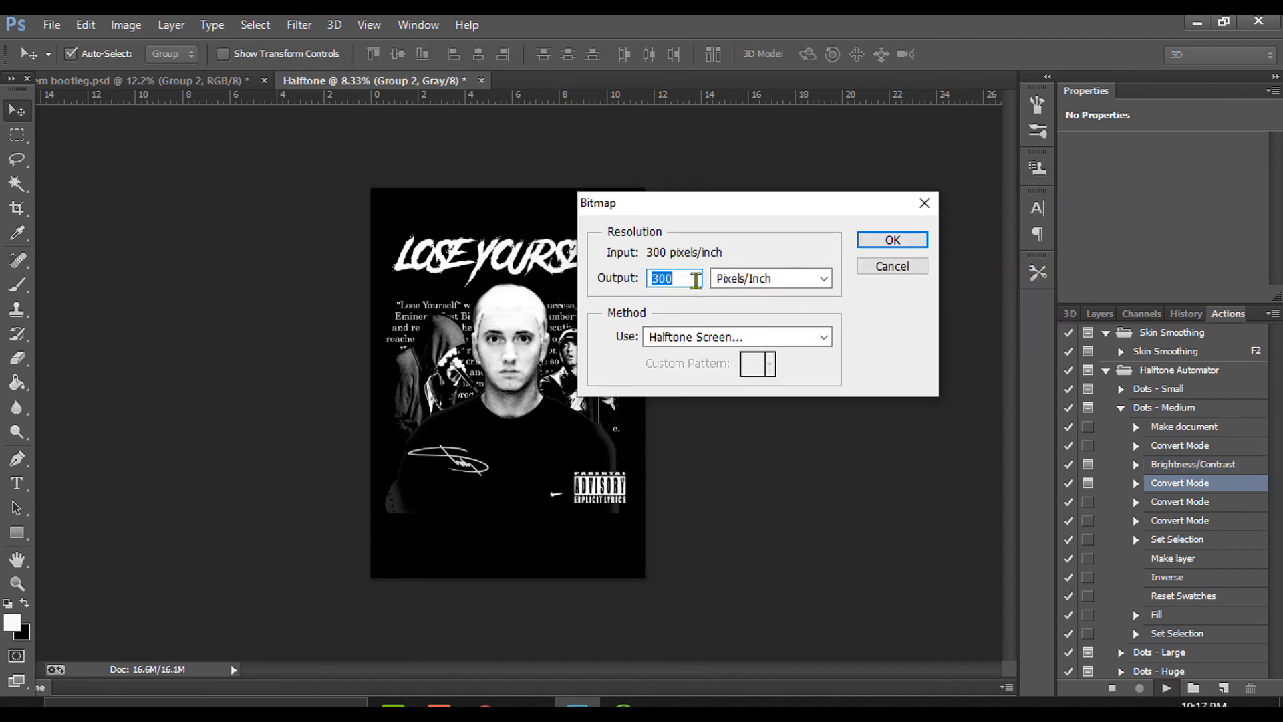
click(902, 243)
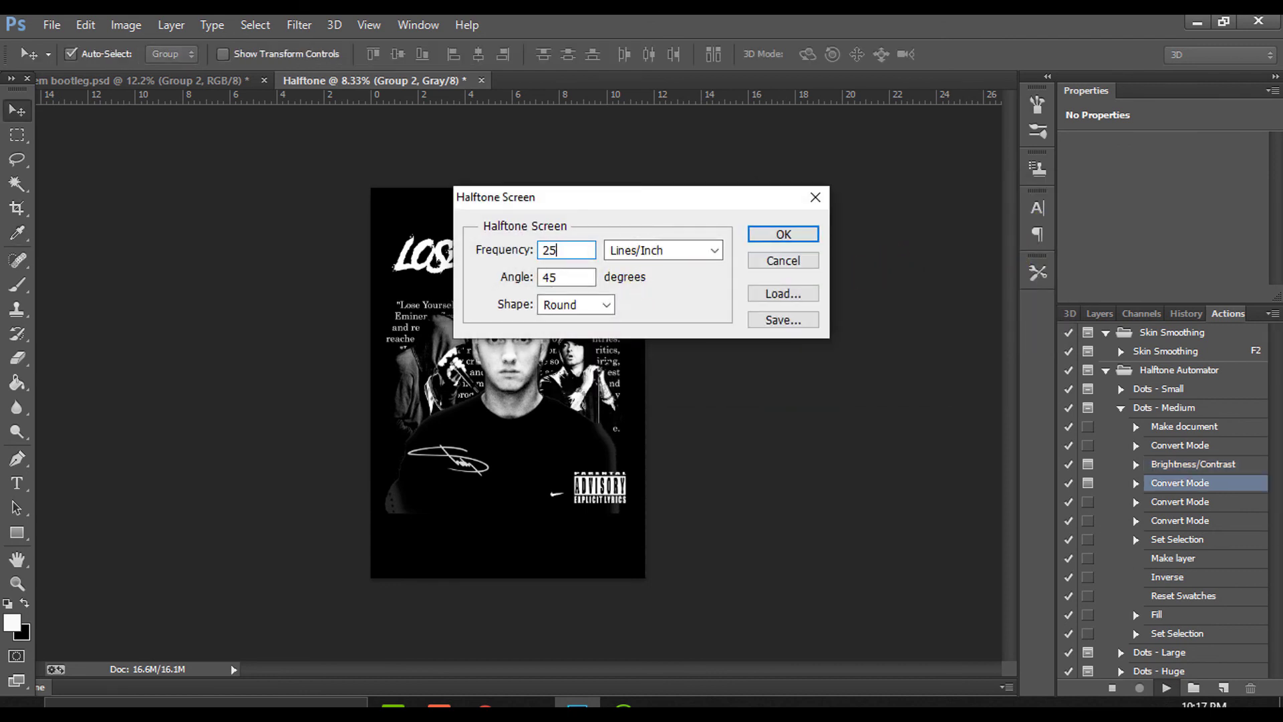
click(800, 235)
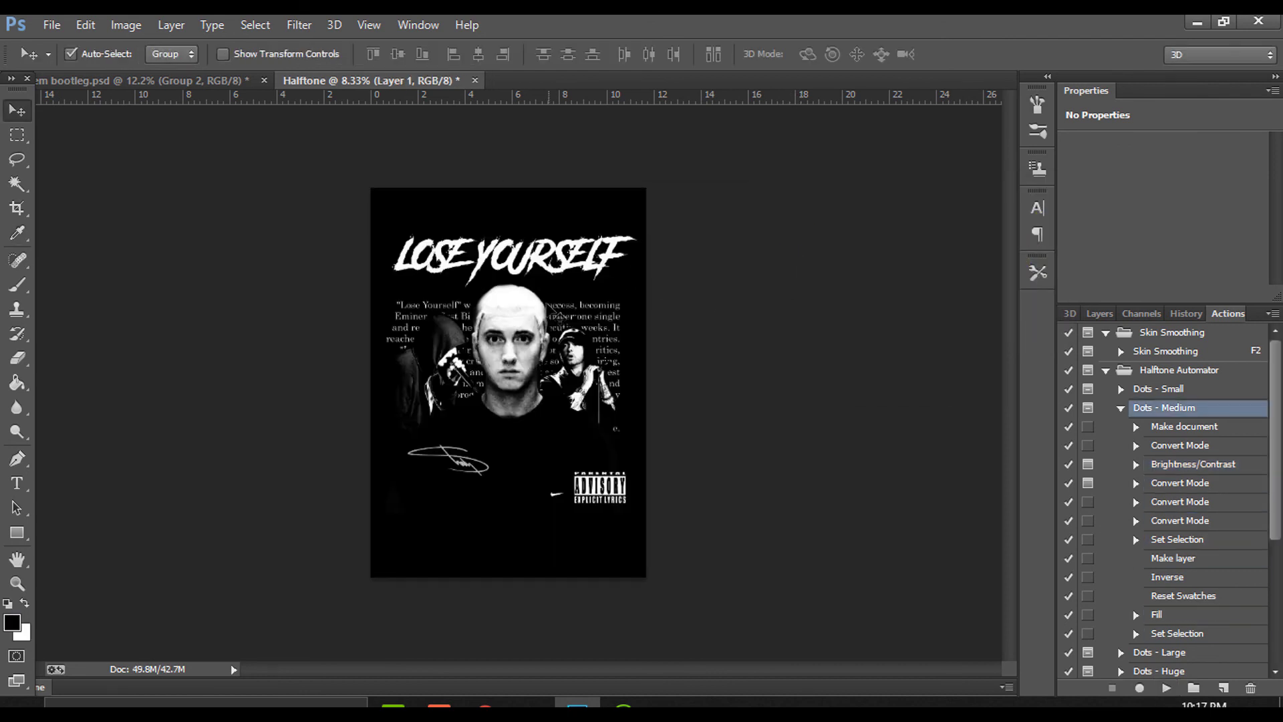
Return to the bootleg document and paste the generated halftone as a new layer above Group 2
click(192, 81)
click(1096, 313)
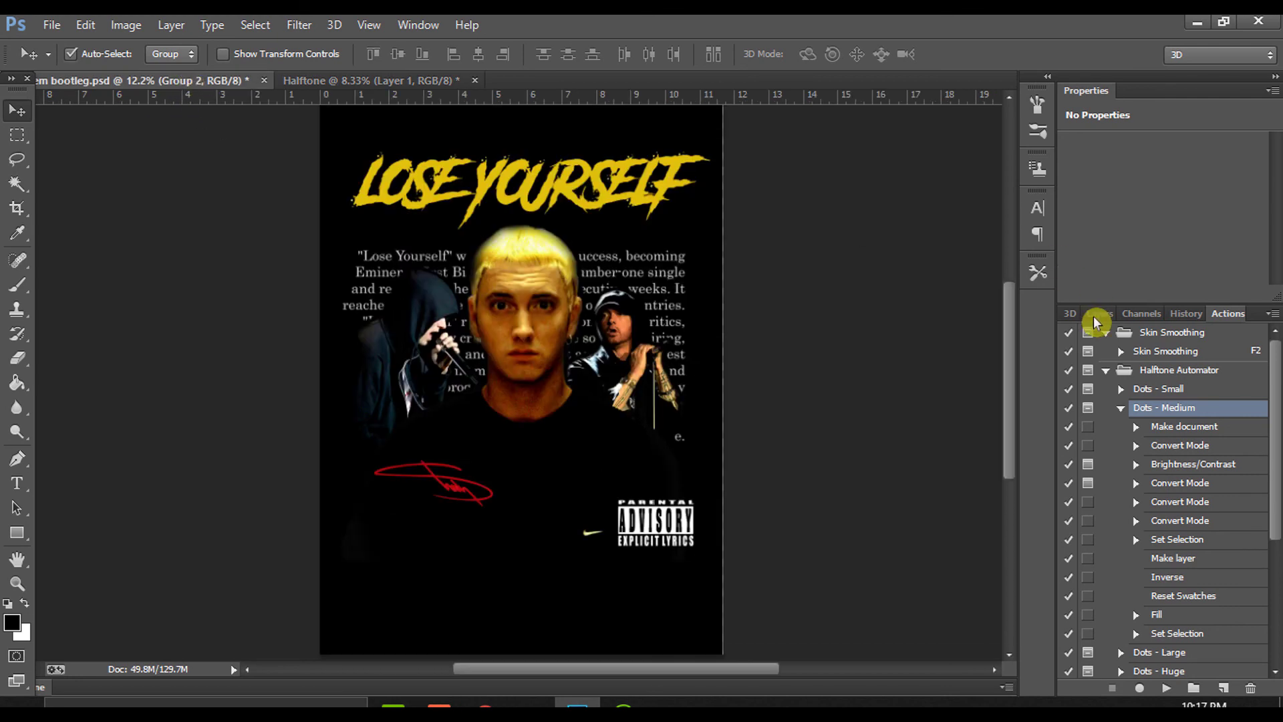
key(ctrl+v)
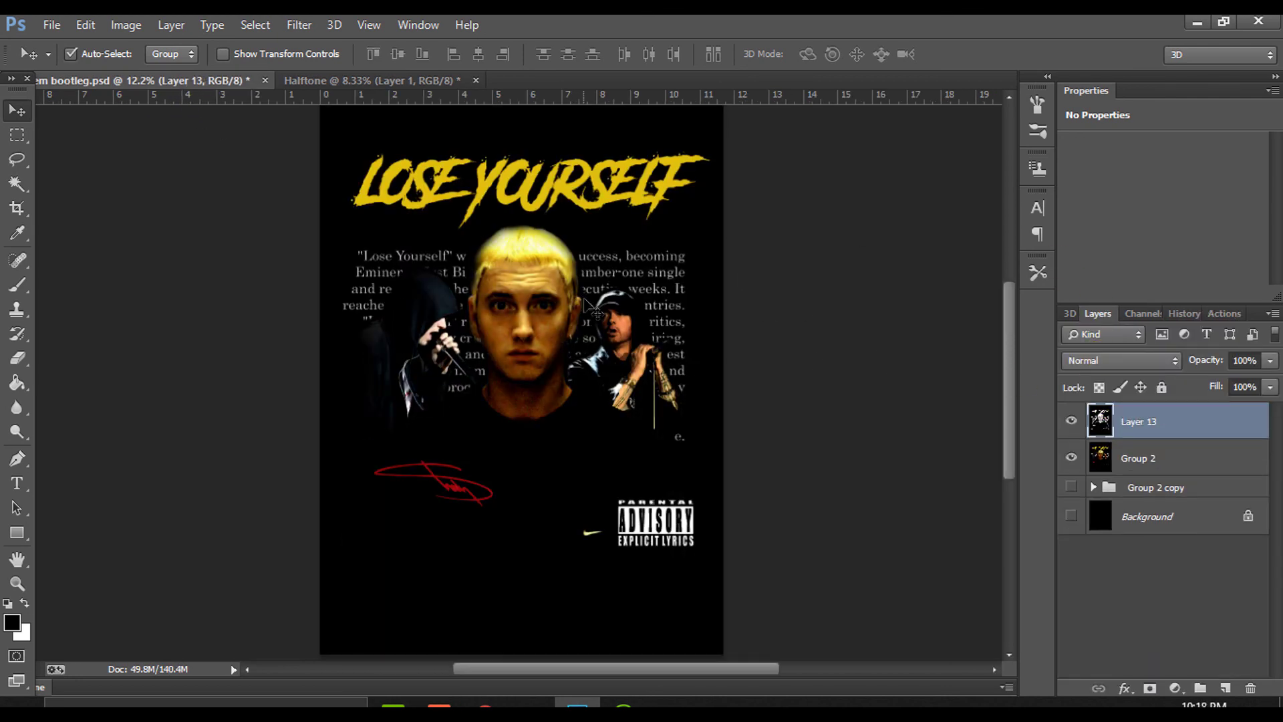
Load the outline of Layer 13 as a selection, delete that area from Group 2, and hide Layer 13
scroll(543, 292, up, 3)
scroll(674, 334, down, 2)
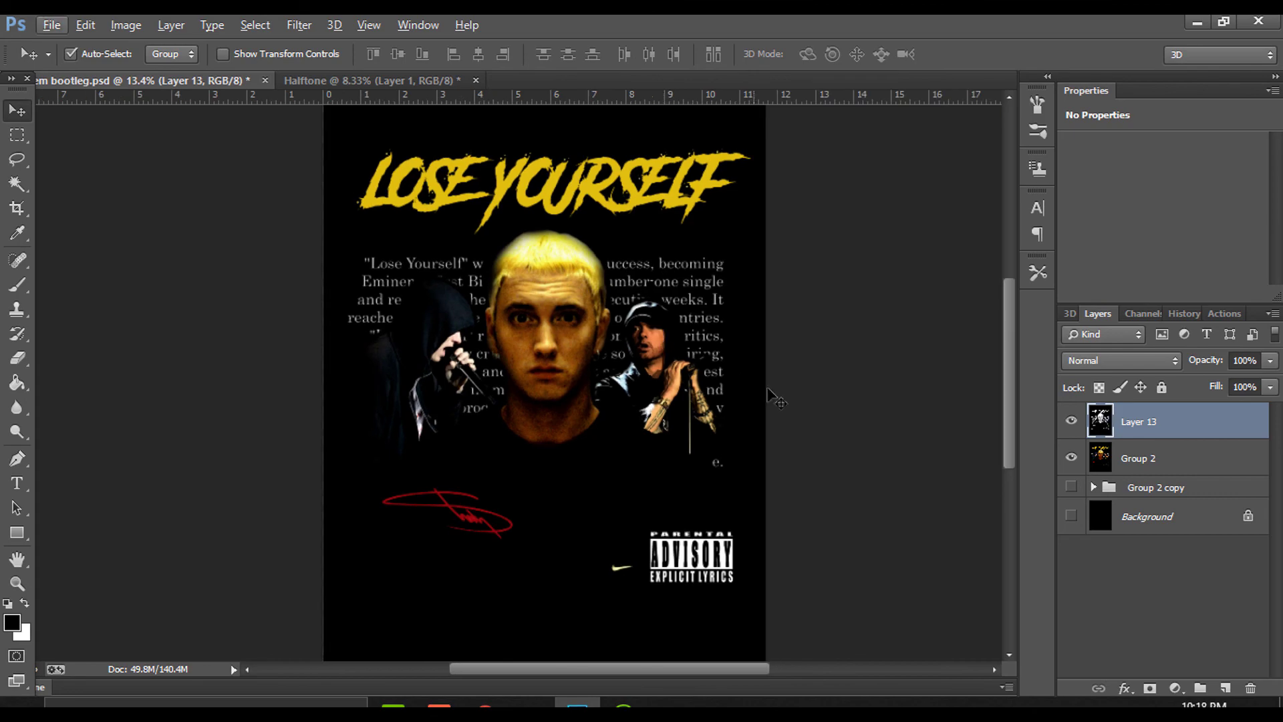
ctrl+click(1100, 421)
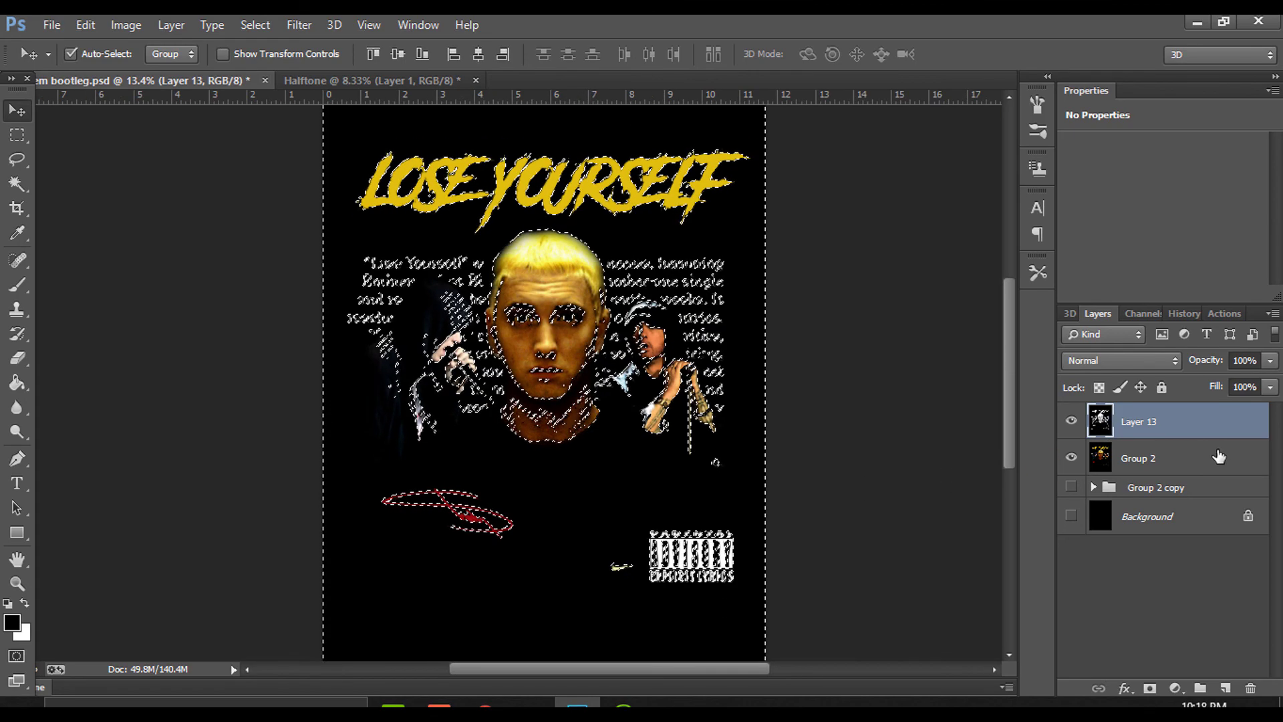
click(1208, 454)
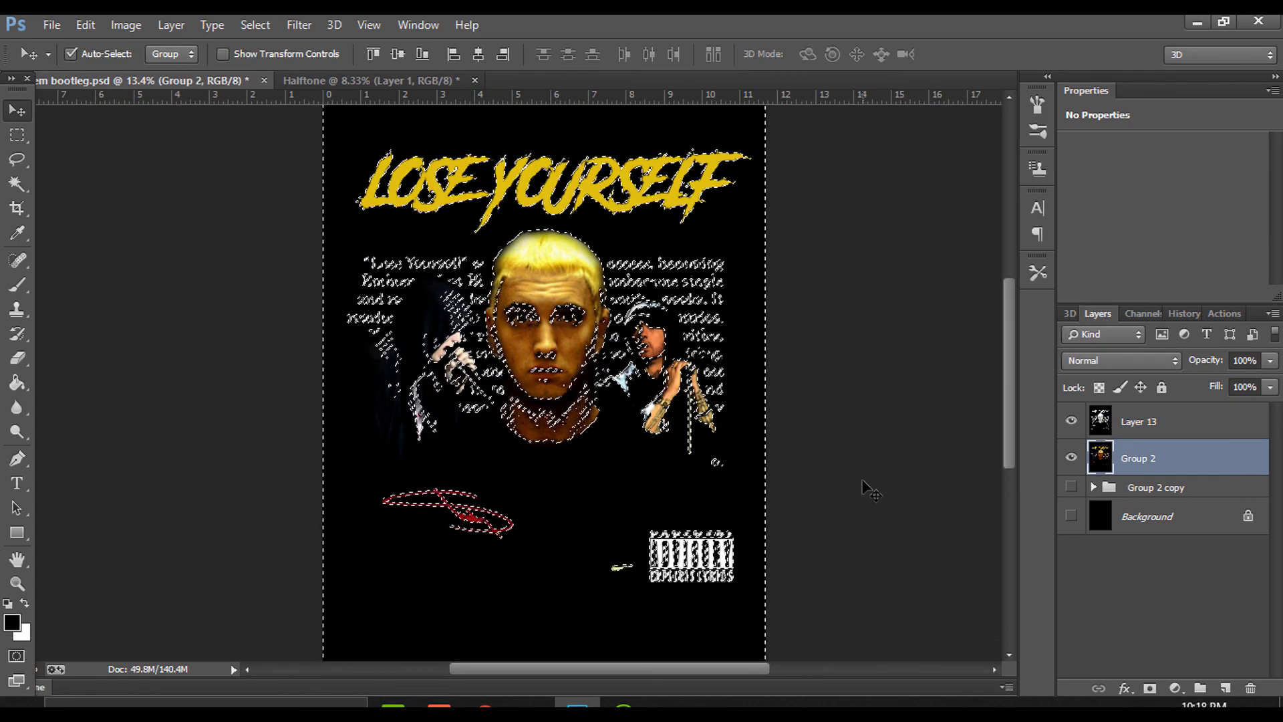
key(Delete)
click(1070, 420)
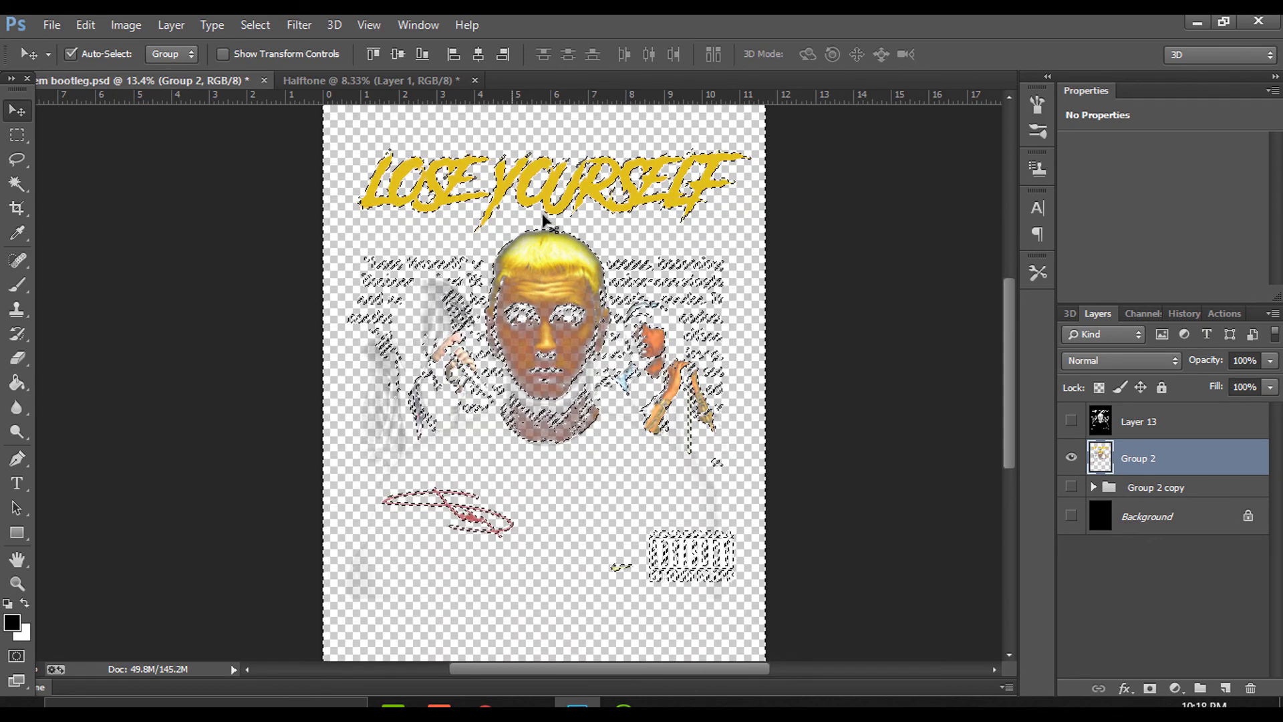